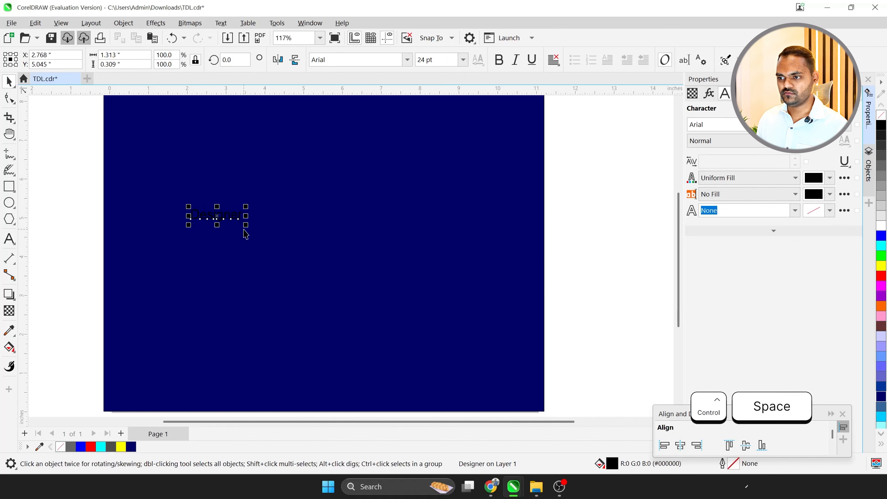
Enlarge the Designer text to about 103 pt and move it near the middle of the dark blue rectangle
scroll(339, 309, "down", 1)
scroll(335, 293, "up", 1)
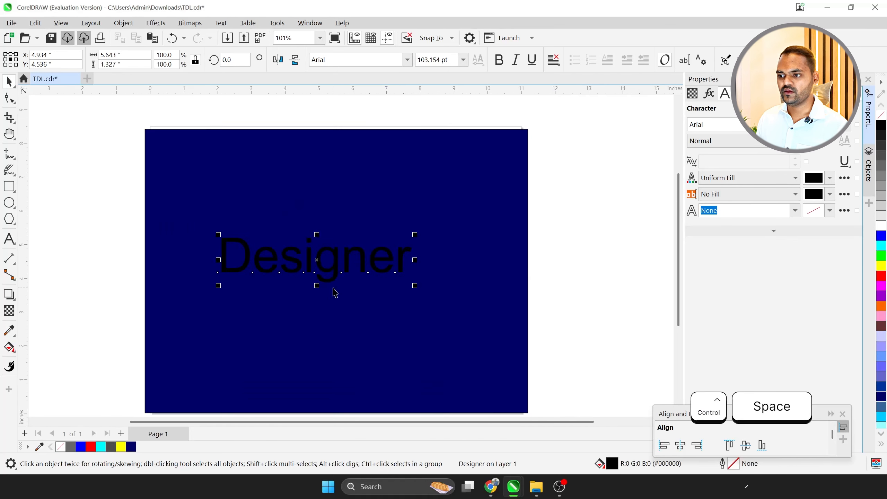
left_click_drag(349, 251, 385, 260)
scroll(313, 243, "down", 1)
scroll(248, 246, "up", 1)
scroll(241, 246, "down", 1)
scroll(237, 227, "up", 1)
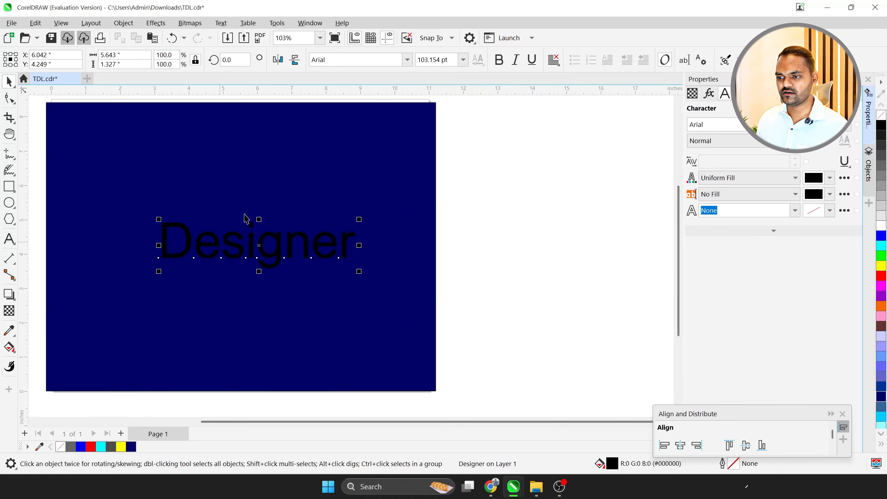
Try light grey and lavender fills on the background rectangle, settling on pale teal #99CCCC
scroll(255, 209, "down", 1)
left_click(266, 219)
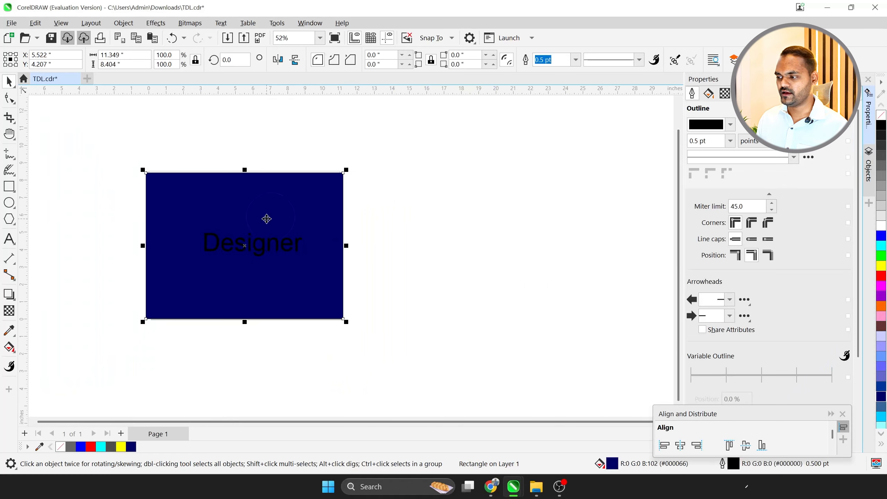
left_click(880, 337)
key("Escape")
scroll(273, 261, "up", 2)
left_click(401, 287)
left_click(881, 207)
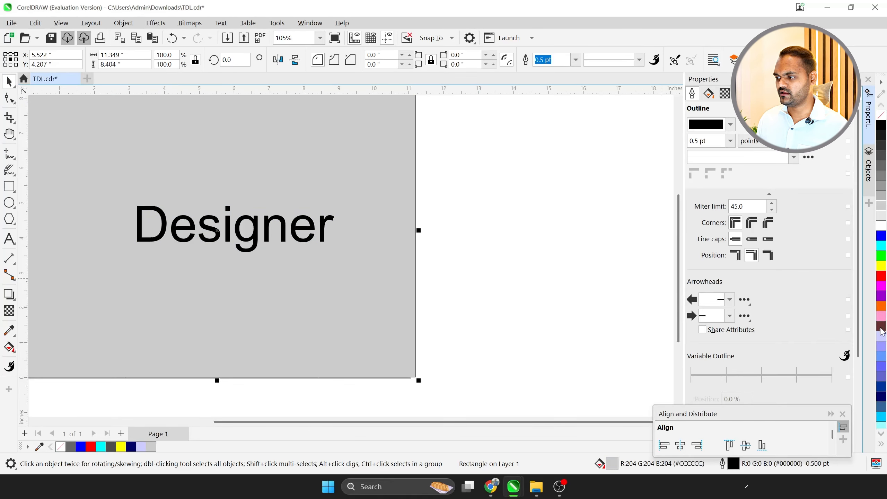
left_click(881, 337)
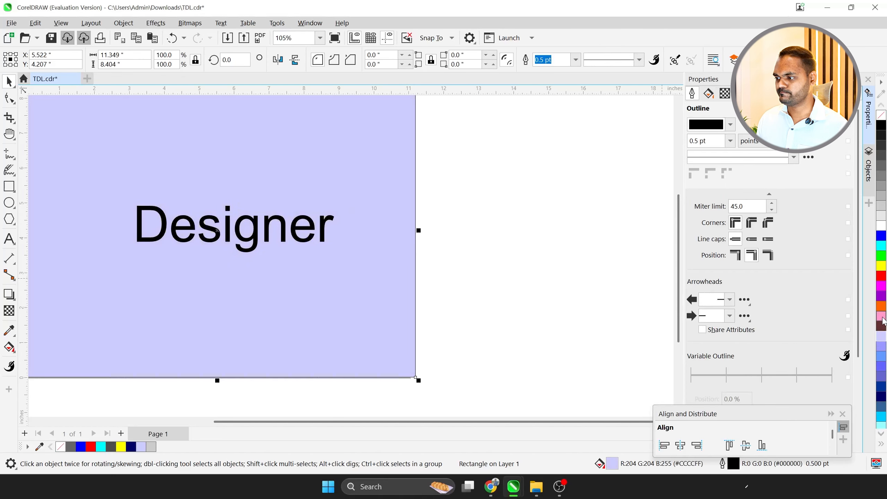
scroll(882, 321, "down", 3)
left_click(881, 317)
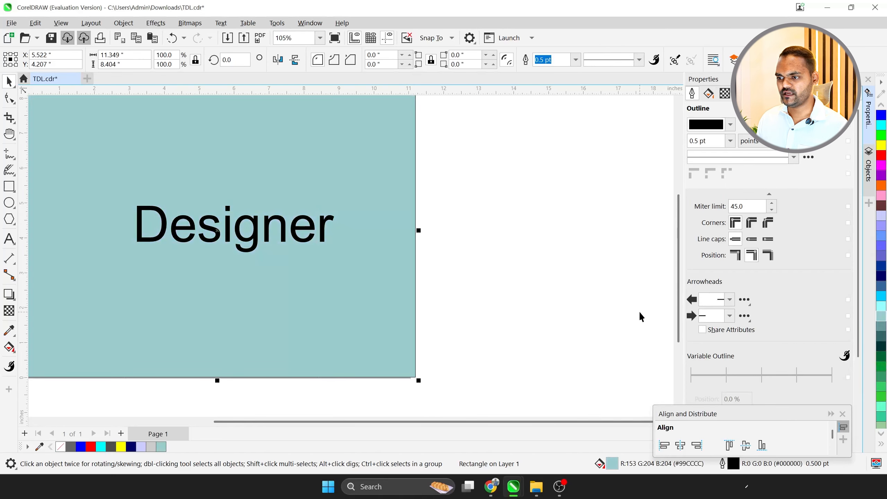
left_click(524, 284)
Select the Designer text and fill it with Dark Green #003333
scroll(517, 282, "down", 4)
scroll(395, 242, "up", 3)
left_click_drag(553, 198, 220, 314)
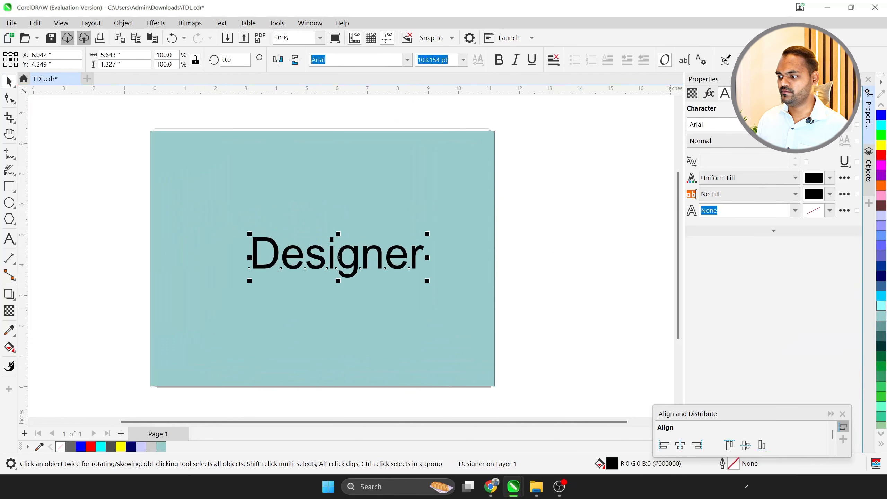
left_click(882, 347)
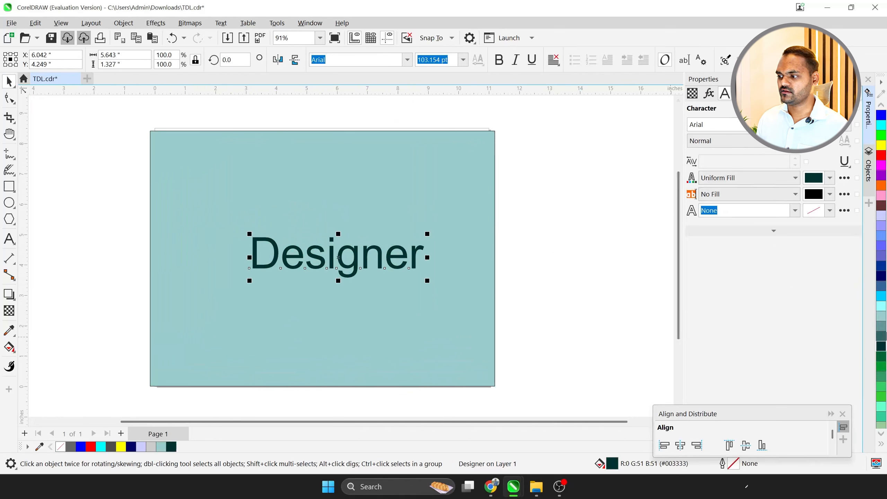
left_click(882, 339)
left_click(882, 347)
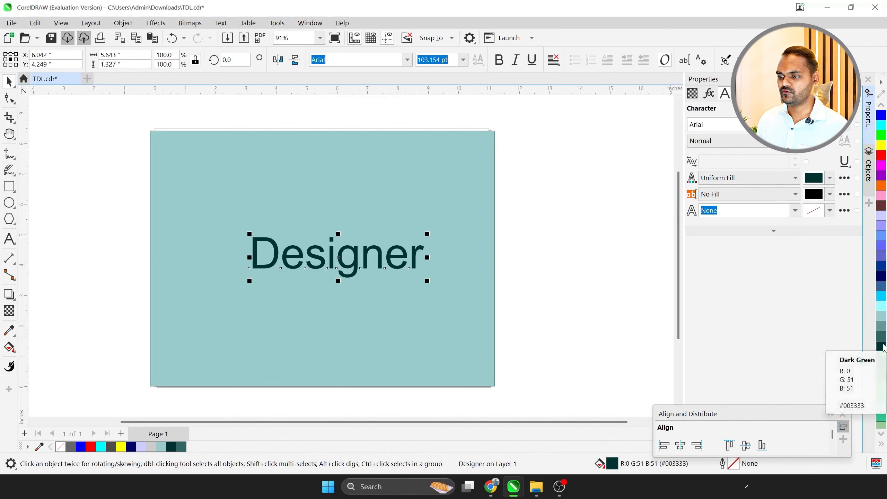
Change the Designer text's font to Arial Rounded MT Bold
scroll(387, 266, "up", 1)
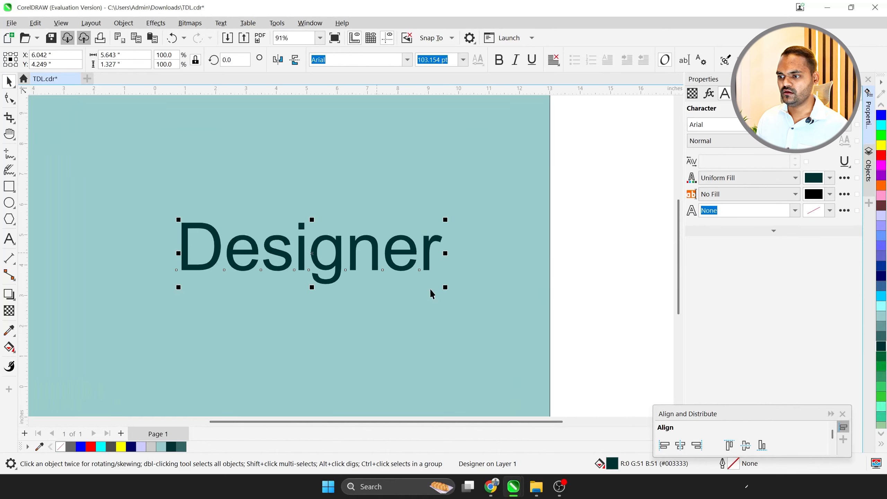
left_click(407, 59)
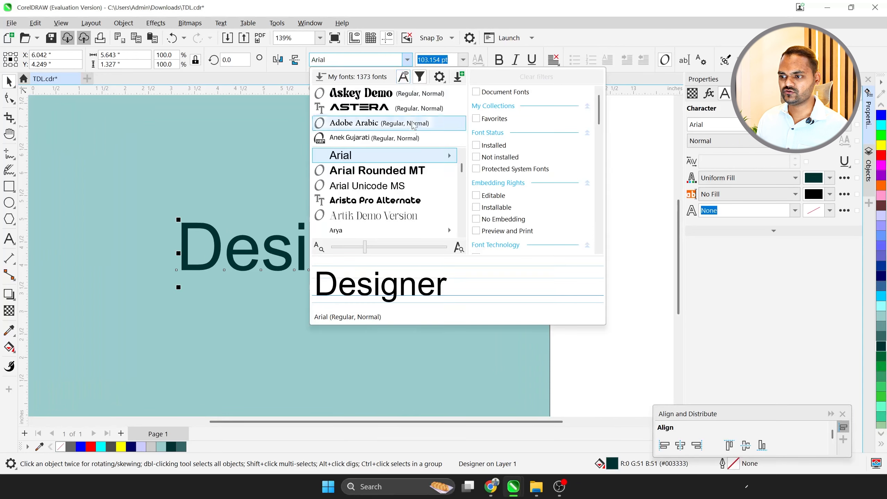
left_click(396, 173)
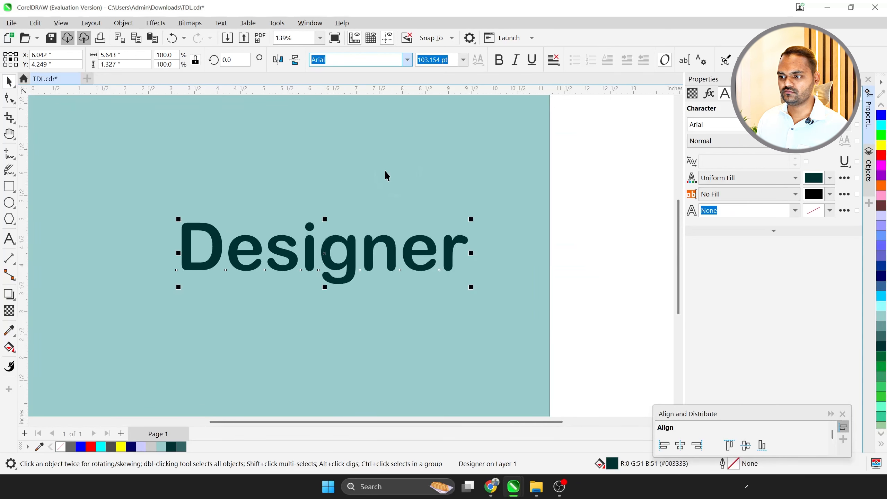
Enlarge the Designer text to about 123 pt and reposition it around the middle of the teal rectangle
scroll(321, 251, "down", 1)
scroll(321, 251, "up", 1)
left_click_drag(368, 264, 332, 264)
left_click_drag(400, 277, 417, 293)
scroll(279, 244, "down", 1)
scroll(295, 239, "up", 2)
left_click_drag(294, 240, 284, 238)
scroll(288, 264, "down", 2)
scroll(262, 271, "up", 1)
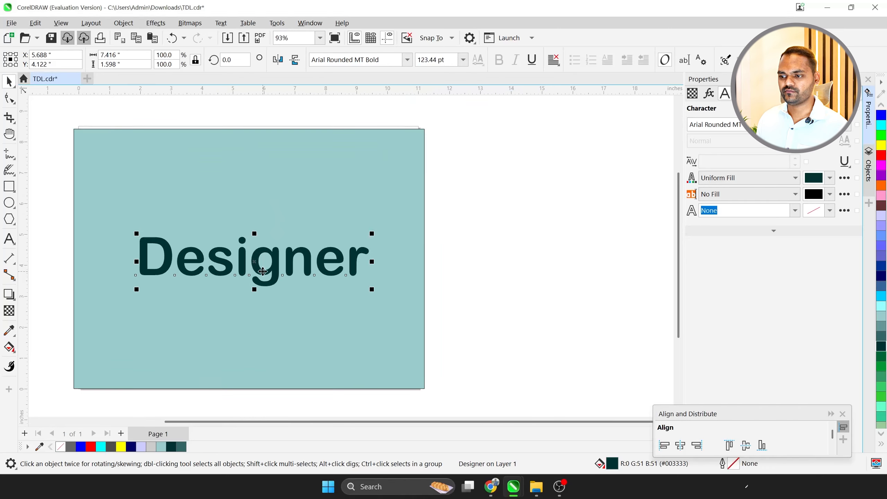
Add a drop shadow to the Designer text with the Drop Shadow tool, offset about 0.11 inch right and 0.11 inch down
scroll(286, 276, "up", 1)
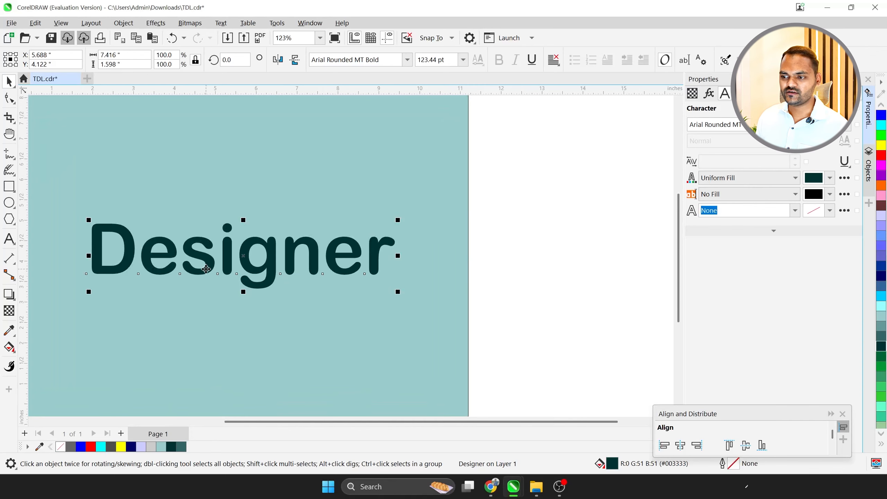
scroll(206, 269, "down", 1)
scroll(282, 284, "up", 1)
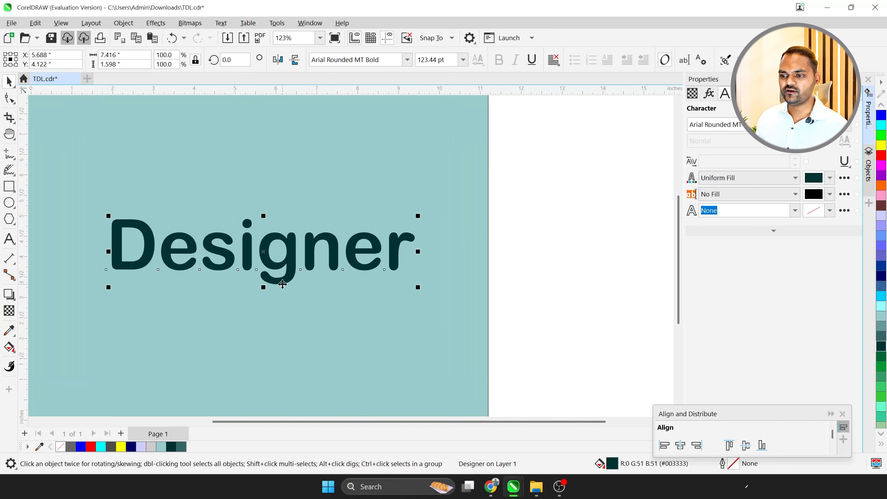
left_click(8, 295)
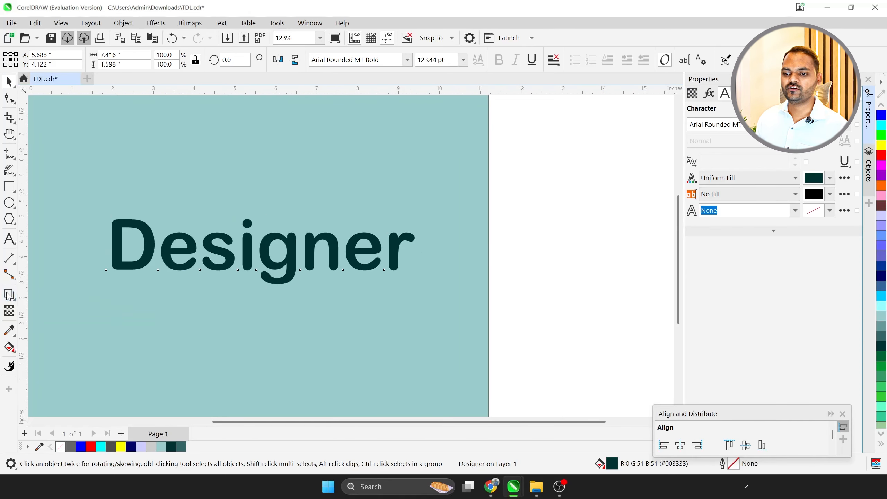
scroll(202, 265, "up", 1)
scroll(328, 299, "down", 1)
scroll(320, 297, "up", 2)
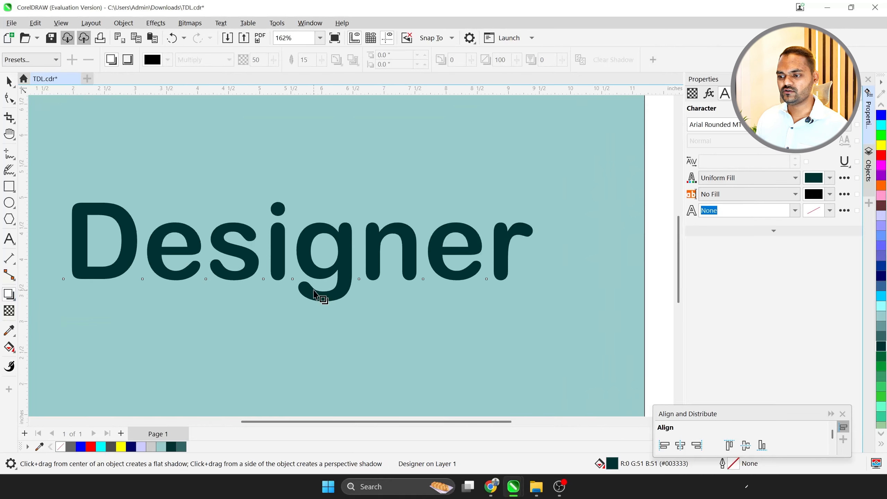
scroll(297, 266, "down", 1)
scroll(292, 260, "up", 1)
scroll(305, 258, "down", 1)
scroll(310, 258, "up", 1)
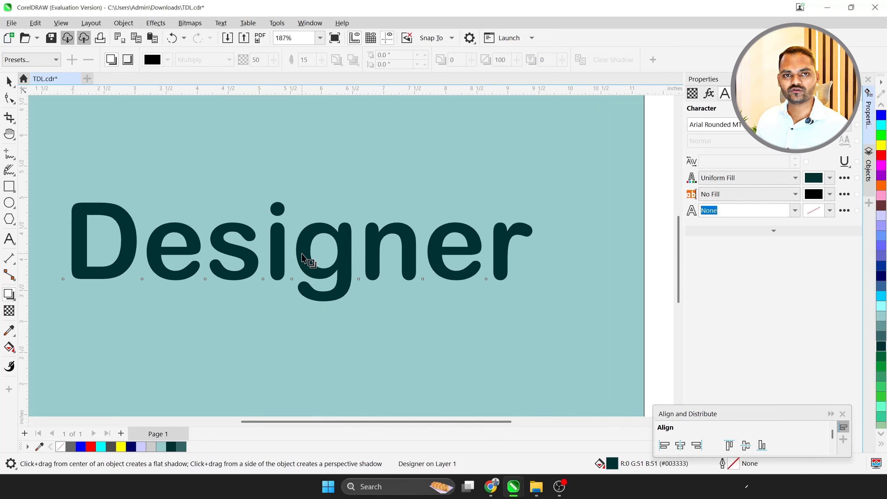
left_click_drag(301, 252, 356, 305)
scroll(356, 306, "up", 1)
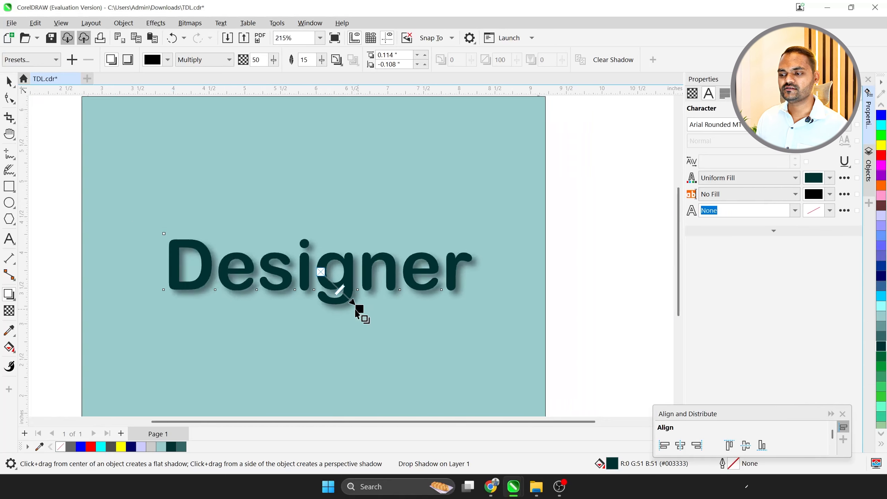
key("ctrl+space")
scroll(355, 310, "down", 1)
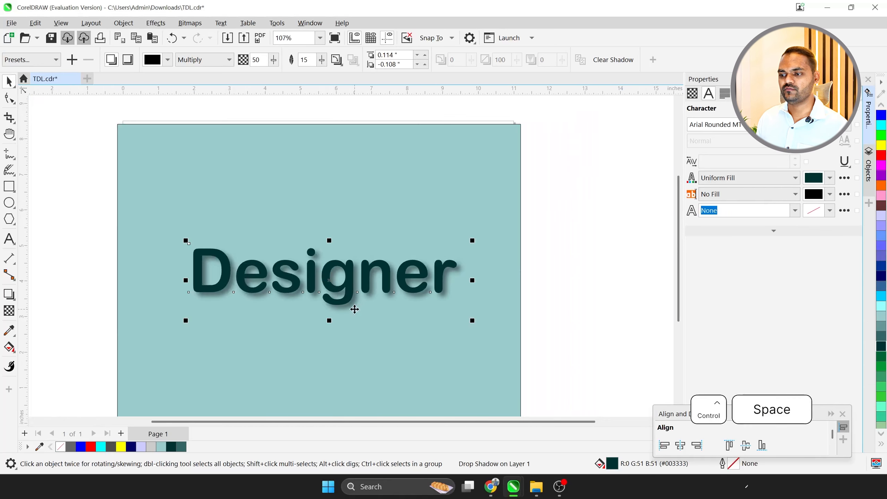
Try the fill colours #669999 and #99FFFF on the shadowed Designer text
scroll(265, 272, "down", 3)
left_click(491, 304)
scroll(264, 275, "up", 4)
scroll(423, 299, "up", 3)
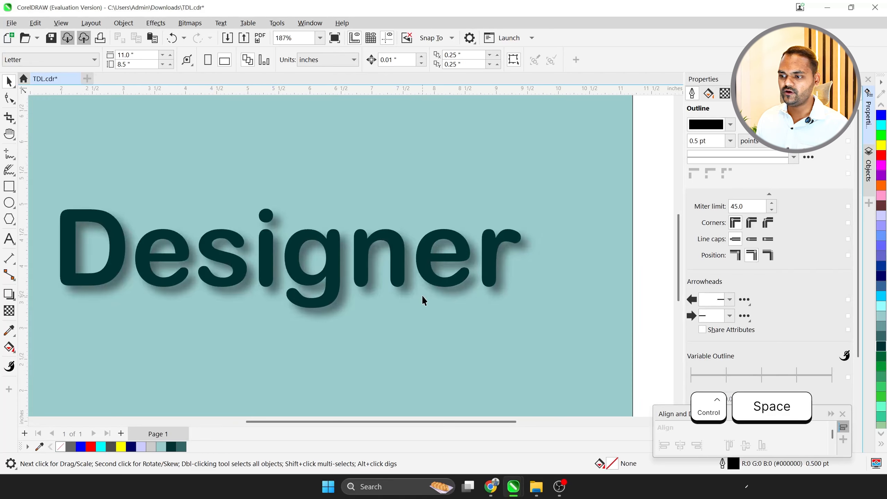
scroll(382, 293, "down", 1)
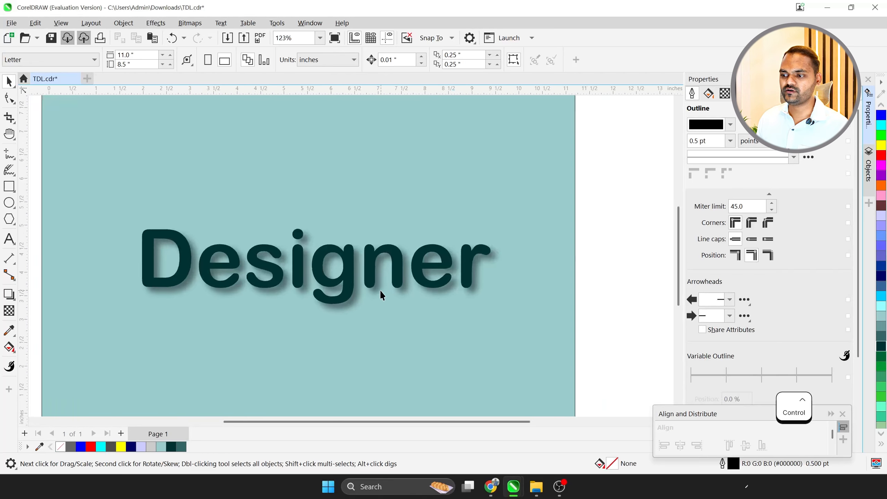
scroll(369, 276, "up", 1)
left_click(365, 258)
scroll(365, 258, "down", 2)
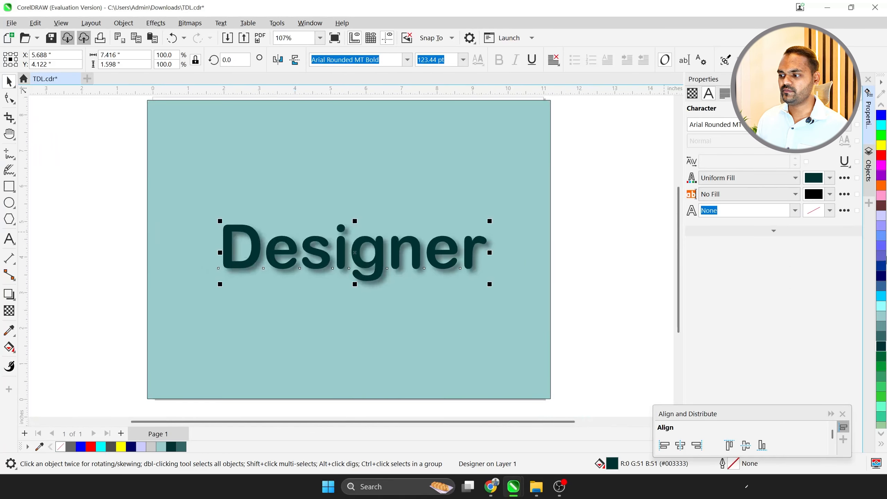
left_click(882, 332)
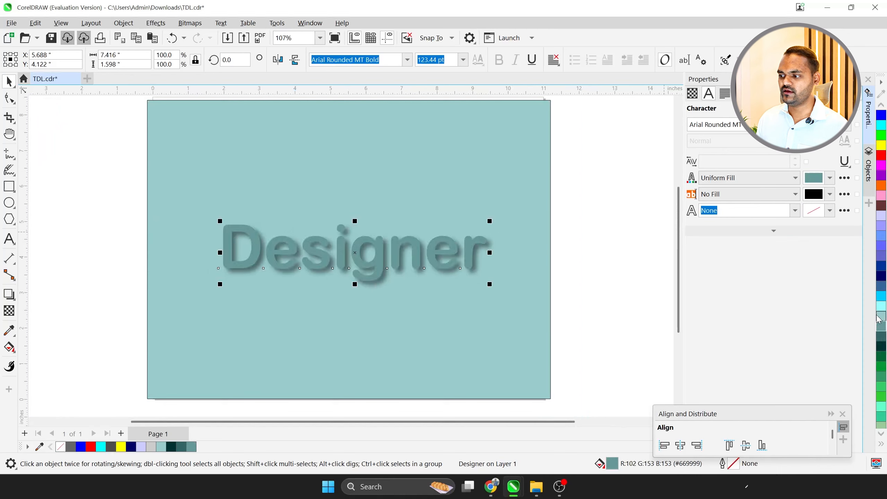
left_click(882, 312)
left_click(881, 306)
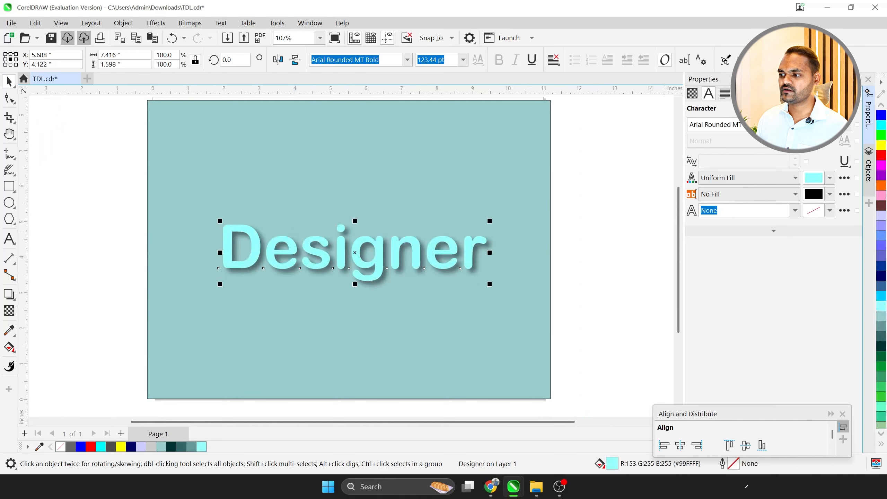
Fill the Designer text with white, trying light grey #E6E6E6 first, and deselect it
scroll(881, 210, "up", 3)
left_click(880, 218)
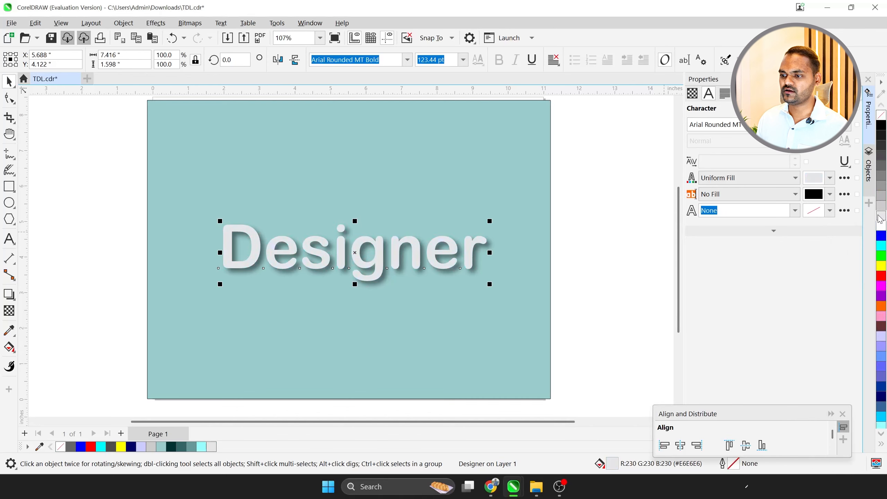
left_click(882, 233)
left_click(639, 273)
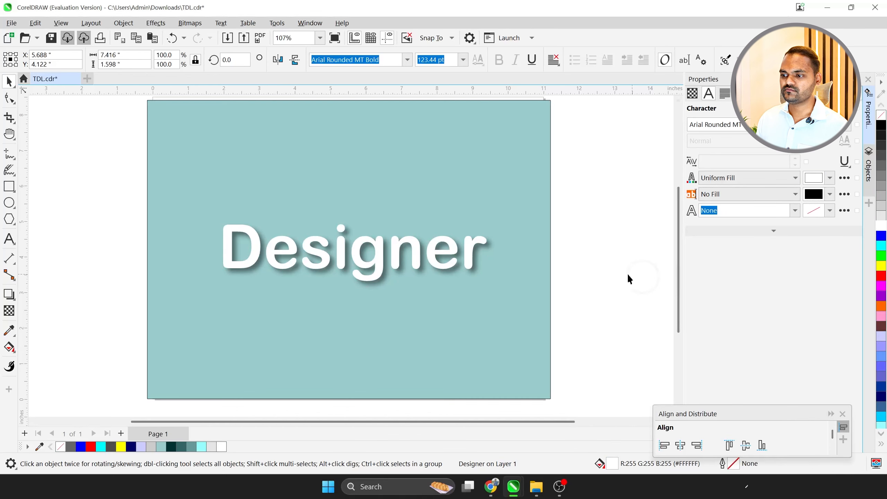
Examine the white Designer text and its drop shadow at close and full-page views
scroll(442, 274, "up", 2)
scroll(495, 268, "down", 3)
scroll(375, 256, "up", 3)
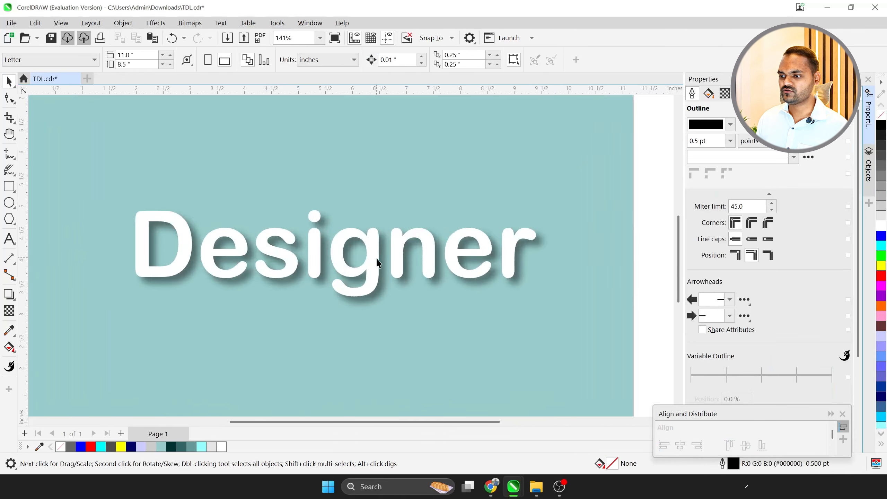
left_click(397, 248)
scroll(388, 248, "down", 3)
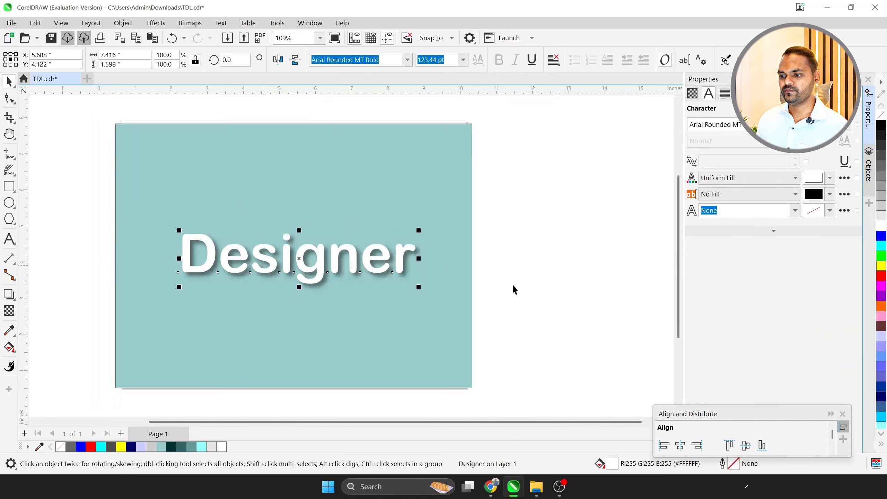
left_click(502, 286)
scroll(319, 258, "up", 3)
left_click(295, 258)
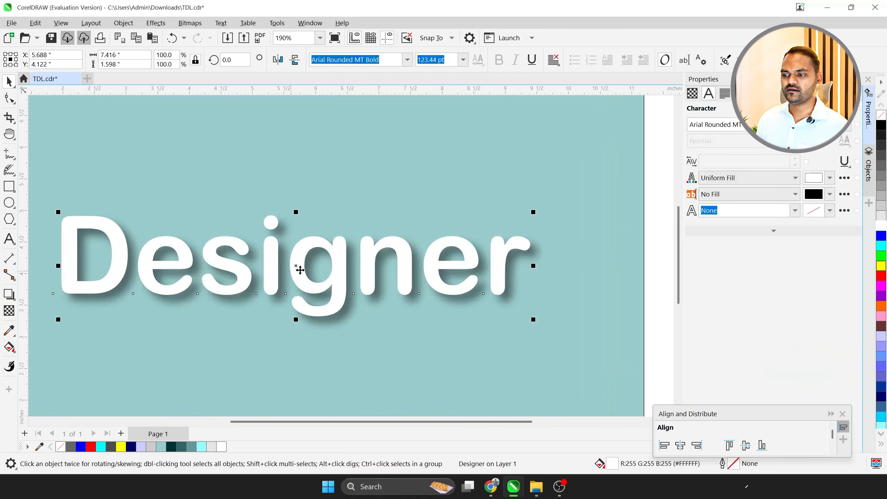
scroll(297, 267, "down", 3)
scroll(304, 280, "up", 3)
scroll(342, 304, "down", 1)
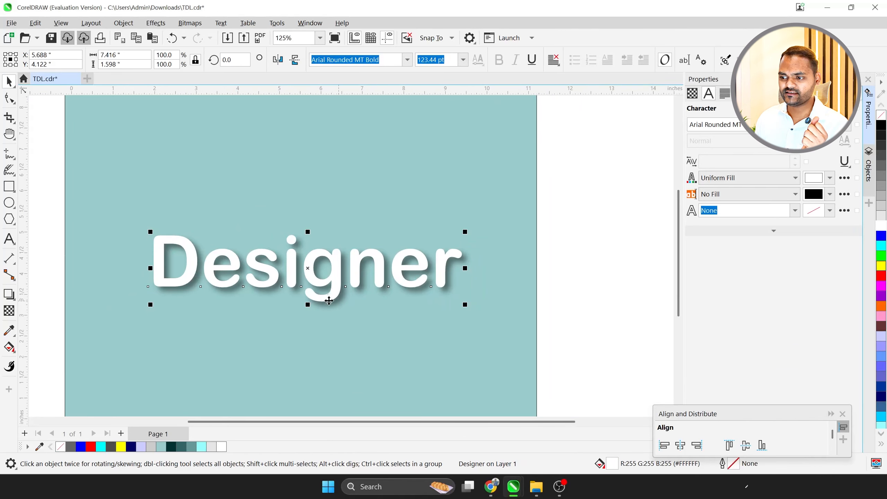
scroll(323, 301, "down", 1)
scroll(321, 302, "up", 4)
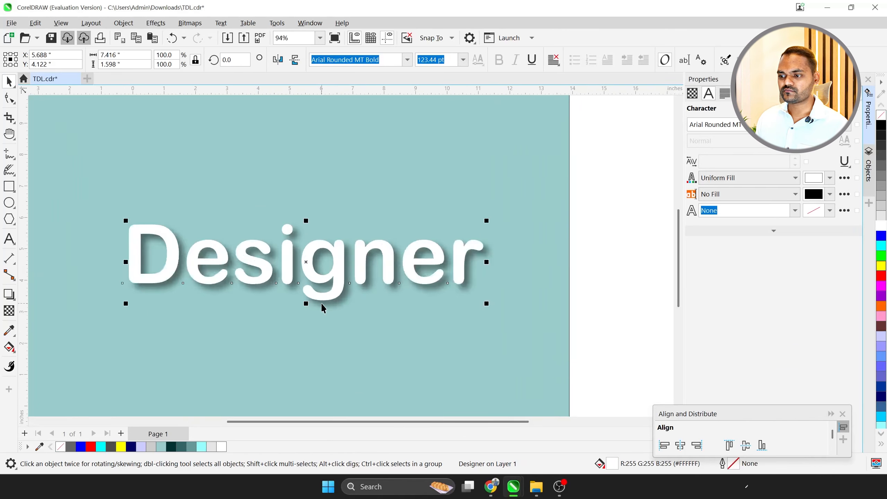
scroll(441, 258, "down", 2)
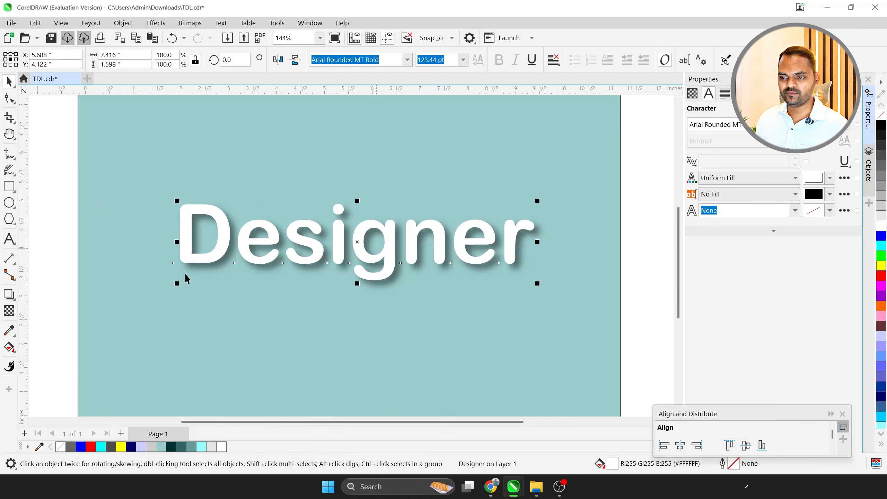
Show the Drop Shadow tool's controls on the Designer text, return to the Pick tool and deselect the text
left_click(9, 295)
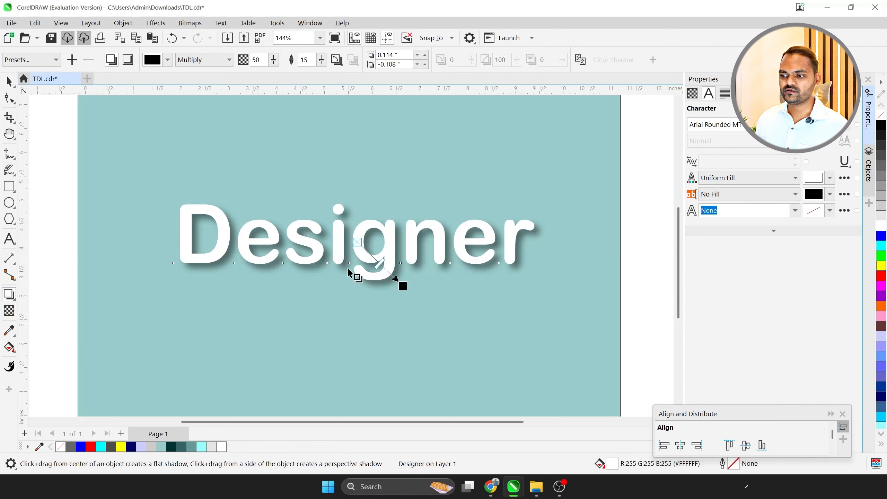
key("ctrl+space")
left_click(200, 279)
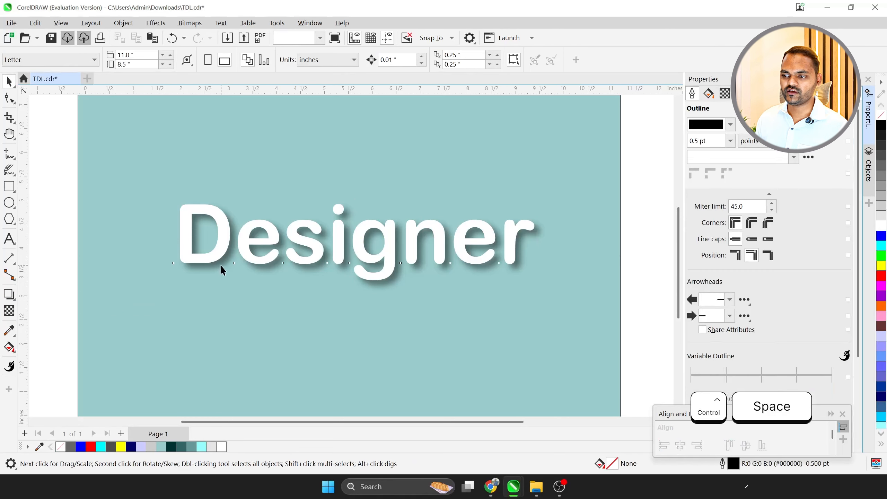
Try moving the Designer text away from its shadow, undo the move and deselect the text
left_click(221, 264)
left_click(47, 248)
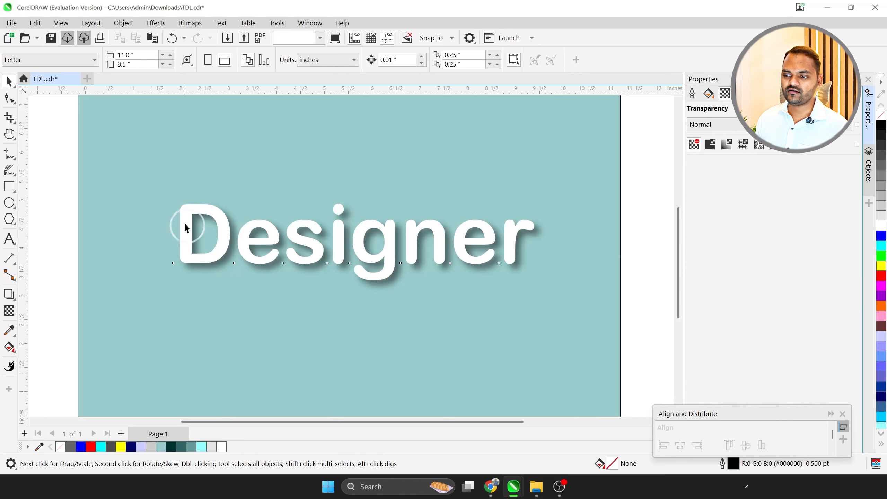
left_click(185, 225)
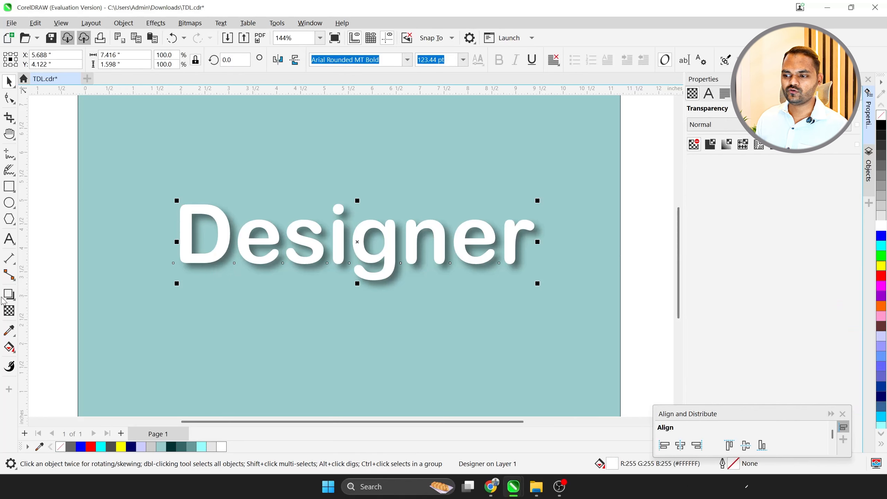
left_click_drag(356, 252, 352, 248)
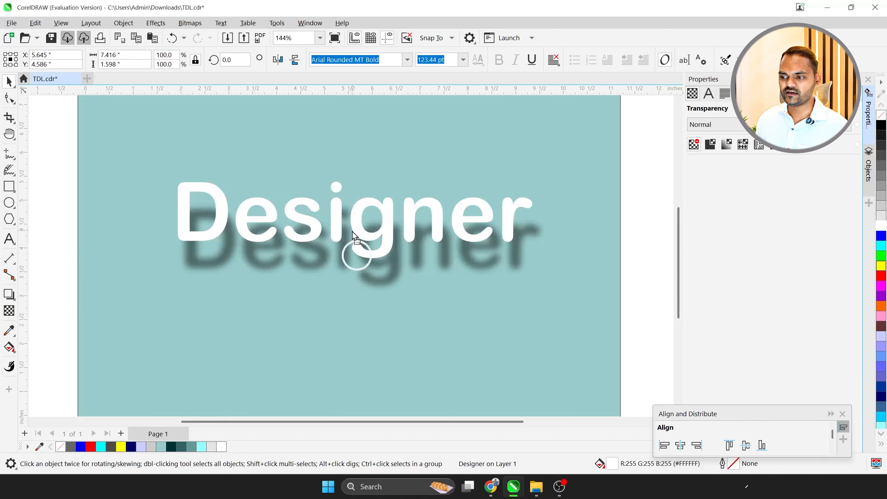
key("ctrl+z")
left_click(161, 272)
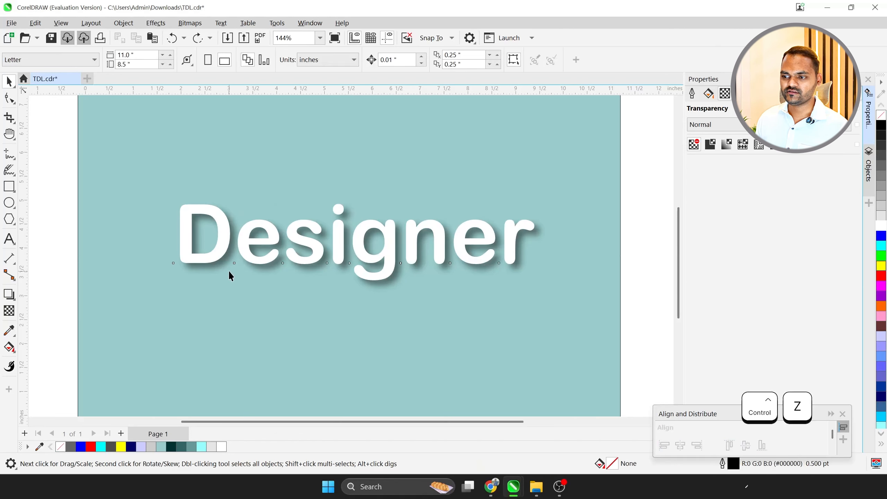
Select the drop shadow behind the Designer text and clear it
left_click(229, 272)
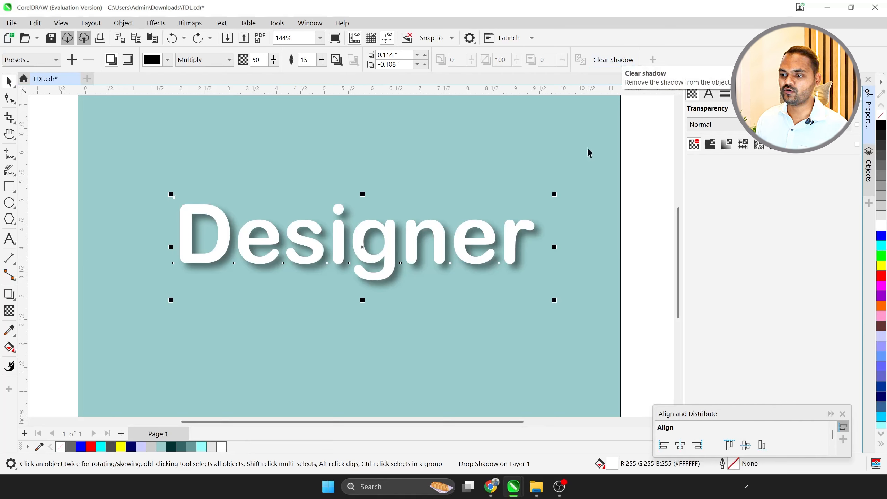
left_click(163, 230)
left_click(189, 219)
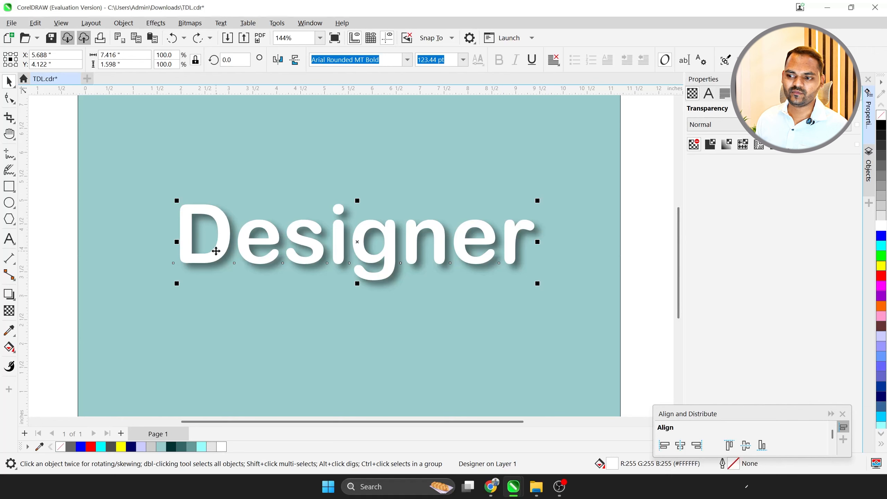
left_click(60, 253)
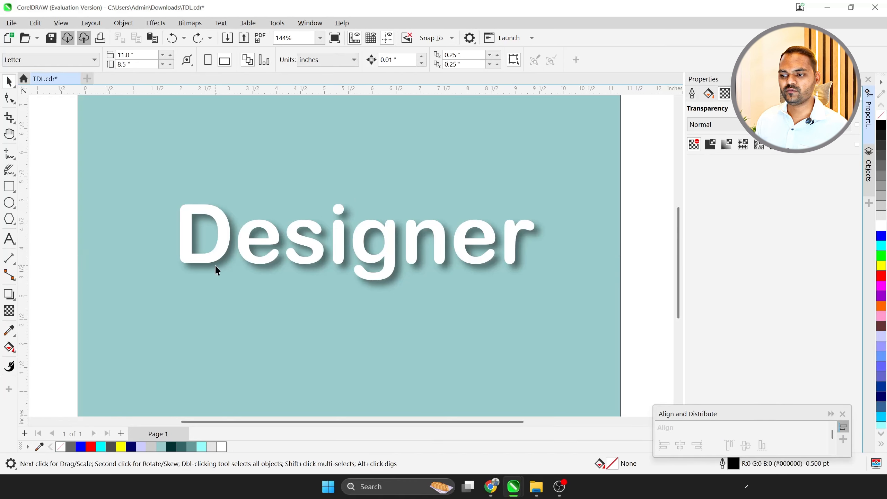
left_click(223, 268)
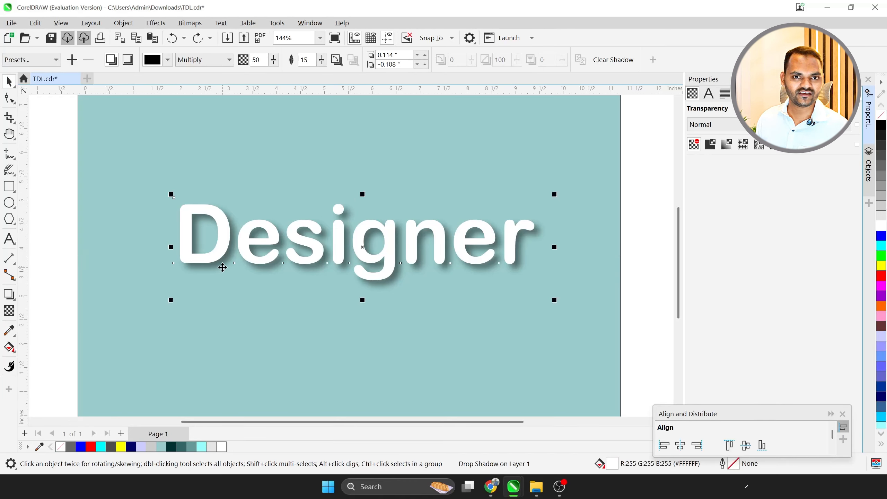
left_click(605, 61)
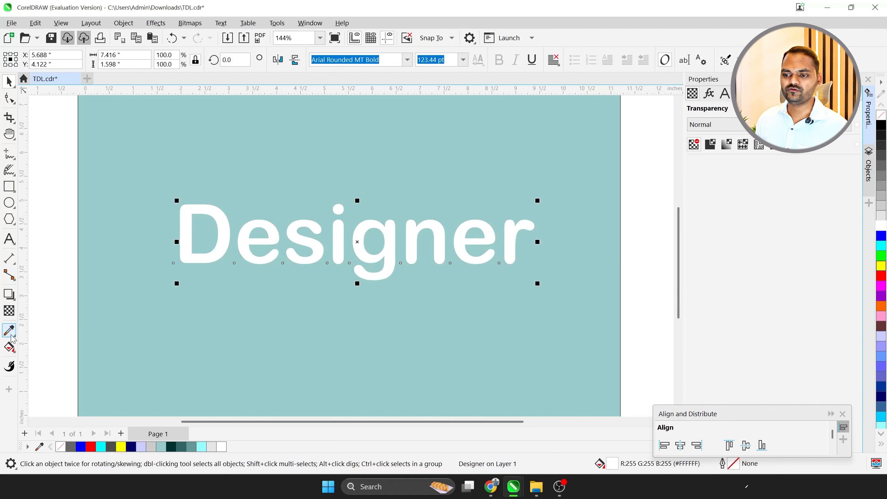
Try a centred flat drop shadow on the Designer text with its opacity raised to 100, and undo the opacity change
left_click(9, 294)
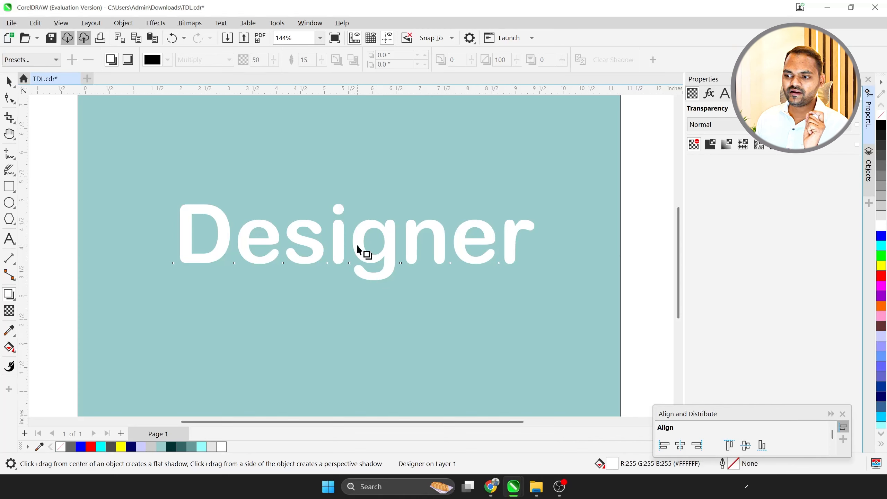
left_click_drag(359, 244, 411, 284)
key("ctrl+z")
left_click_drag(362, 246, 366, 248)
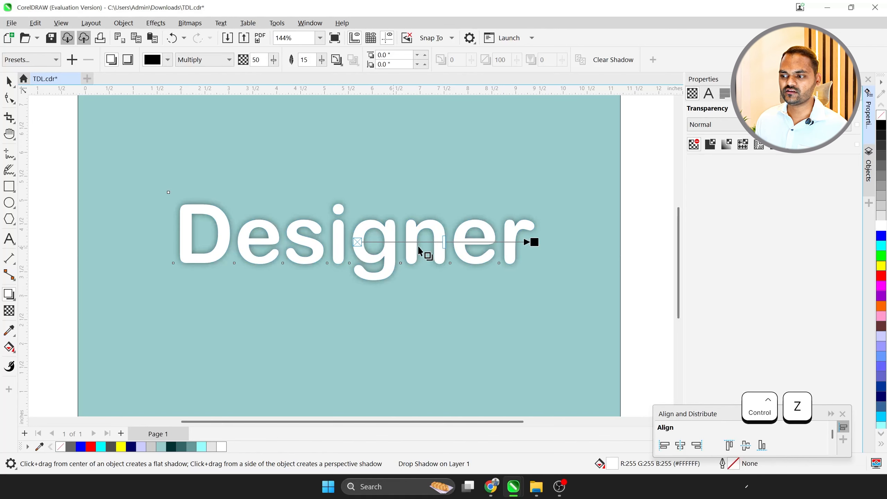
left_click_drag(442, 242, 590, 237)
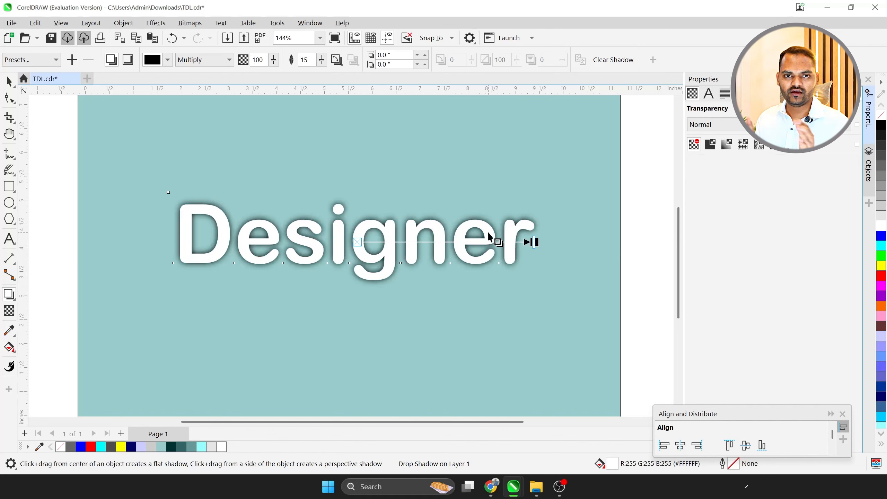
key("ctrl+z")
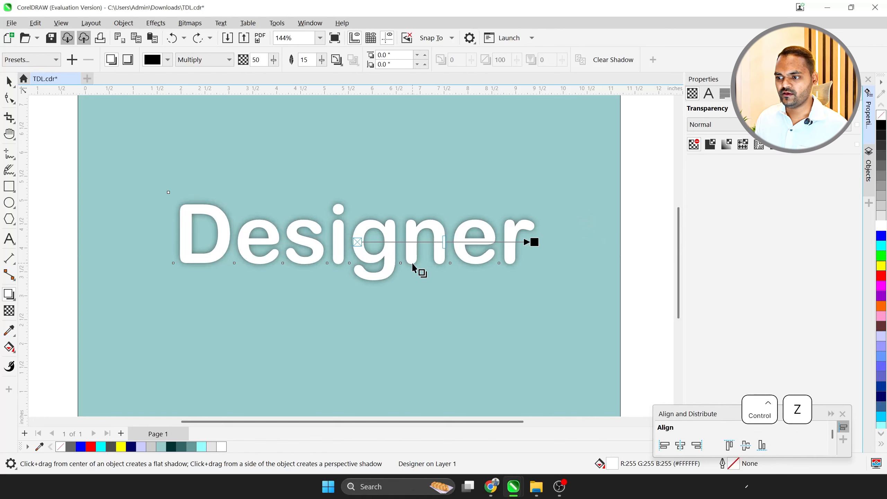
Try offsetting the flat shadow to 0.428 in horizontally and -0.554 in vertically, and undo back to the unshadowed text
left_click_drag(535, 242, 407, 307)
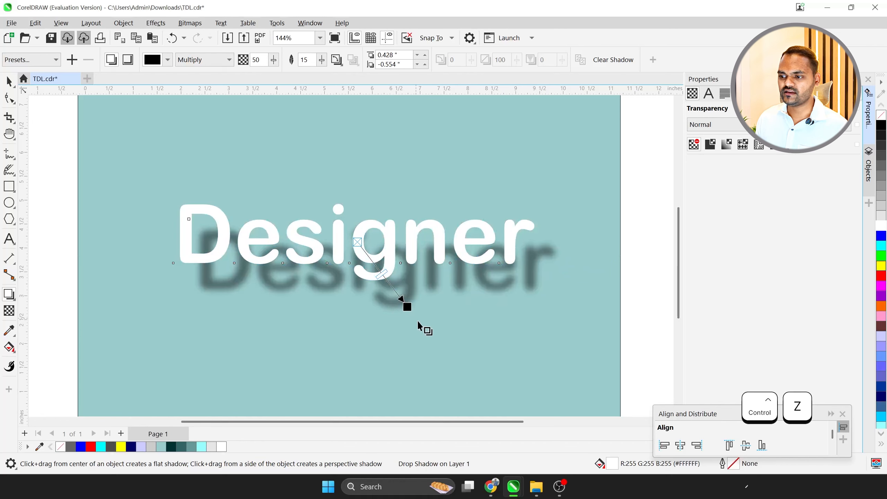
left_click_drag(407, 306, 406, 313)
key("ctrl+z")
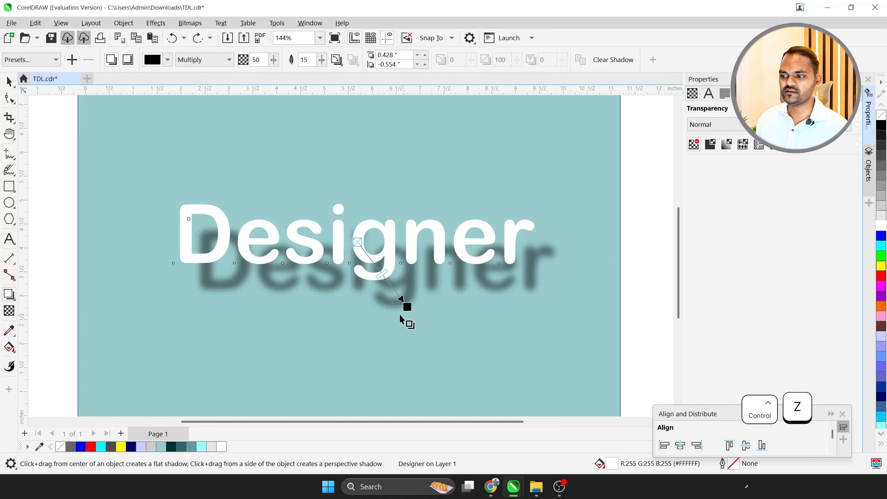
key("ctrl+z")
key("ctrl+z")
Cast a perspective shadow from the base of the Designer text with an angle of 20 and a stretch of 26
left_click_drag(363, 290, 374, 262)
key("ctrl+z")
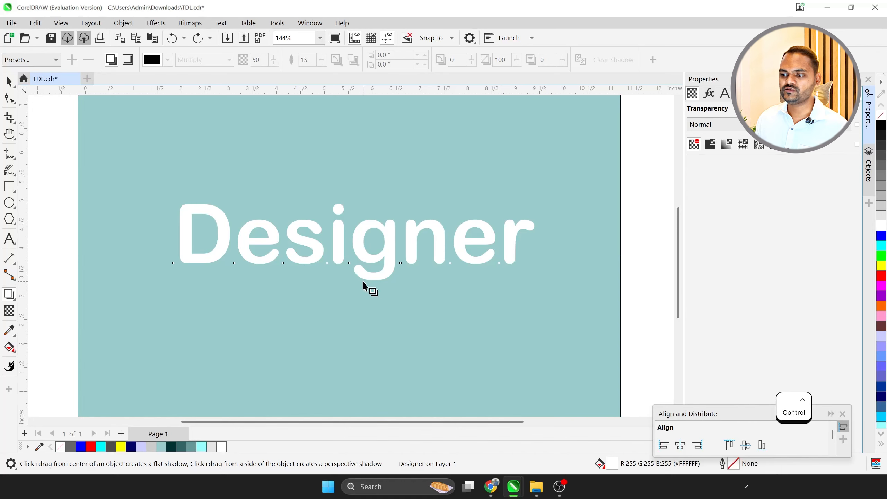
left_click_drag(364, 296, 405, 261)
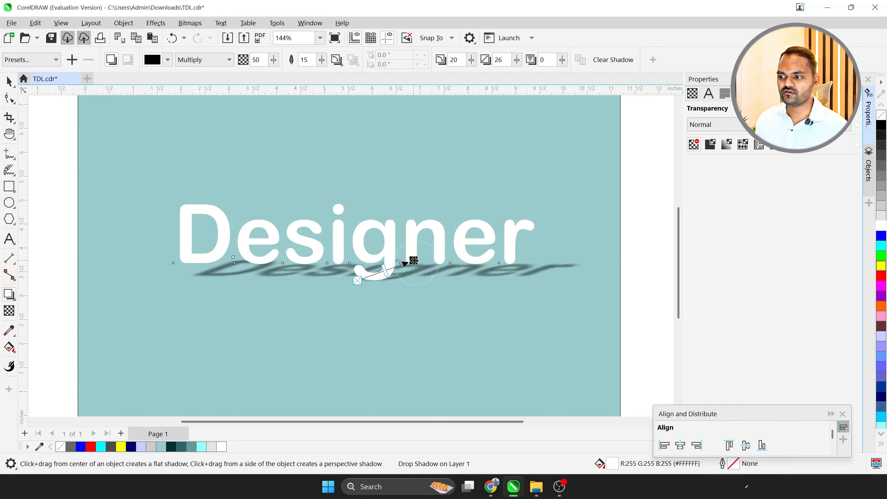
key("ctrl+space")
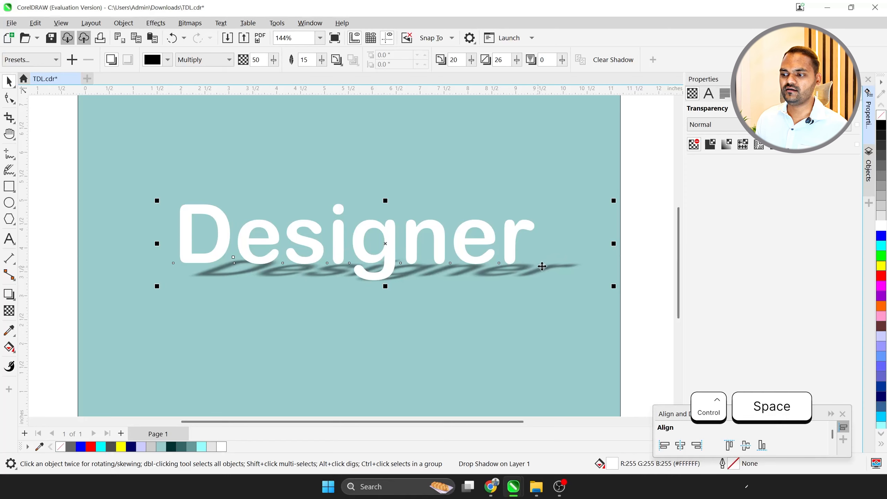
Replace the word Designer with DESIGNER in capital letters and finish editing the text
scroll(123, 291, "down", 1)
scroll(238, 253, "up", 2)
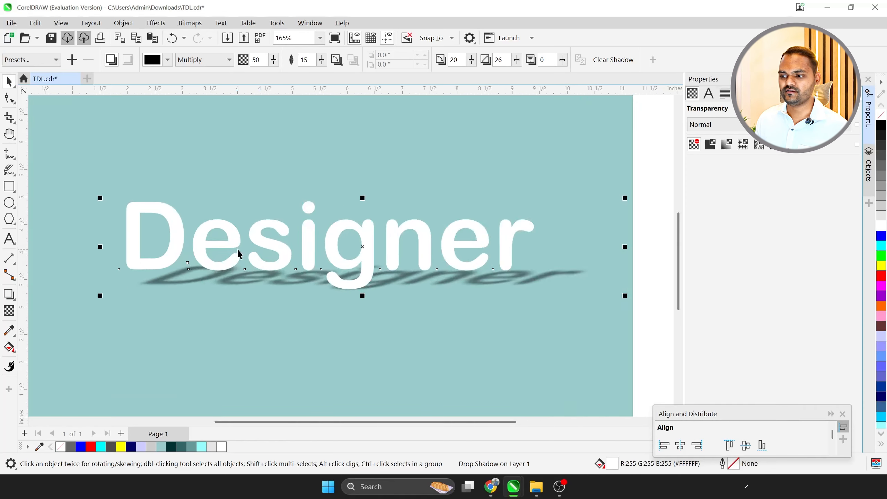
scroll(248, 284, "down", 3)
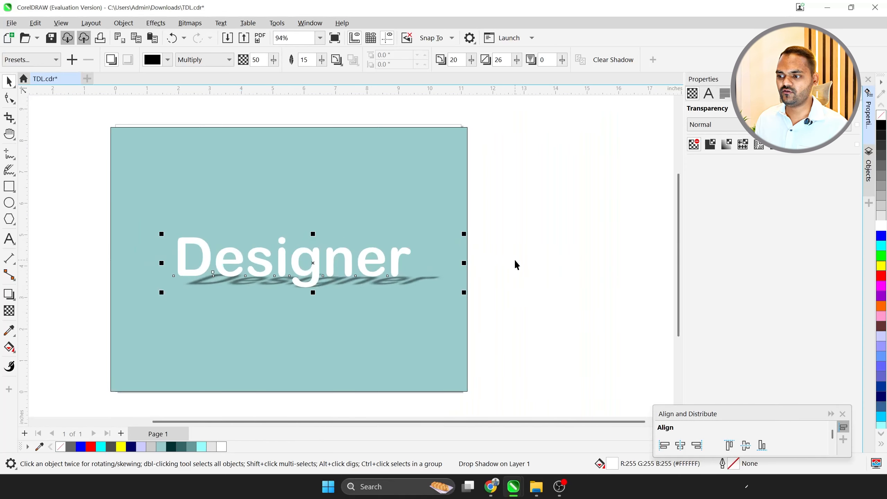
left_click(337, 267)
scroll(337, 267, "up", 2)
double_click(330, 263)
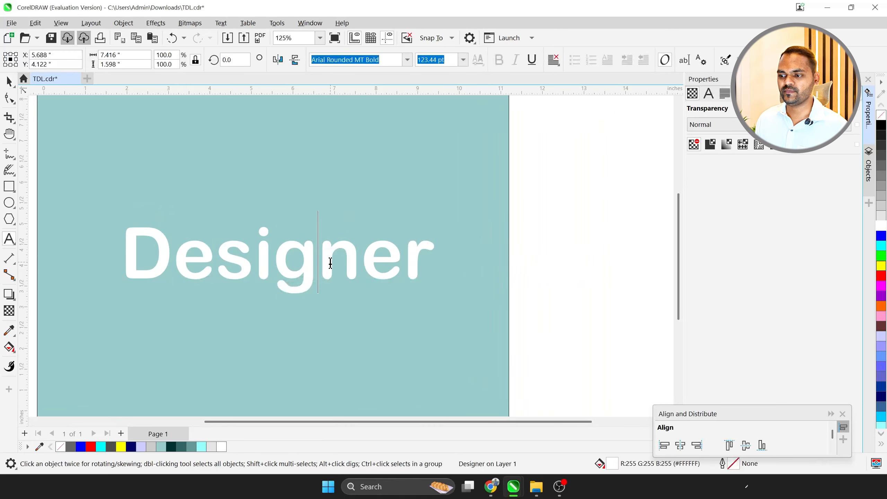
key("ctrl+a")
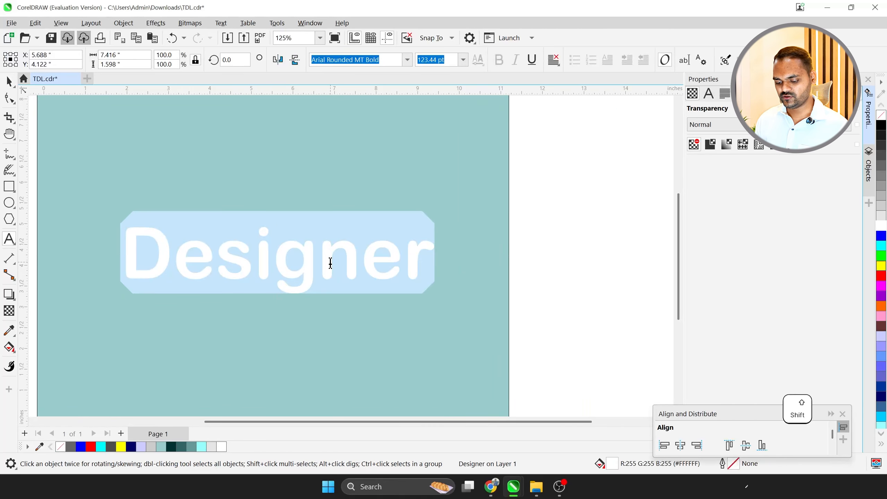
type("DESIGNER")
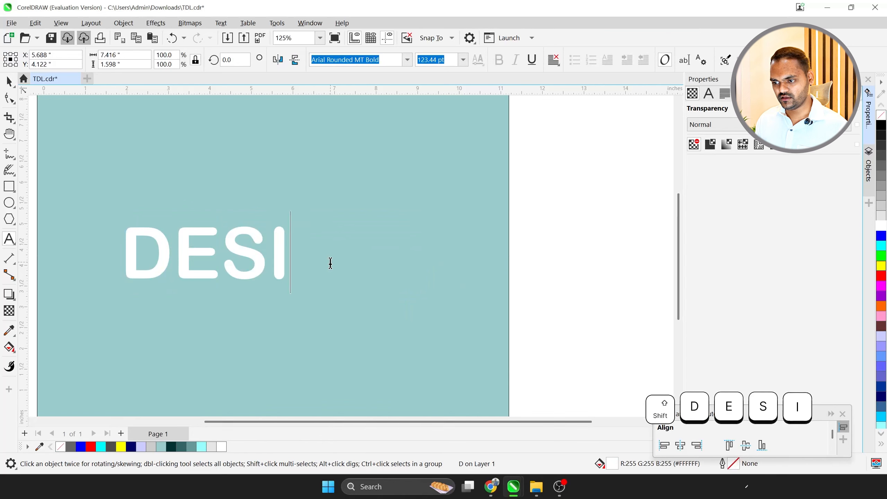
key("ctrl+space")
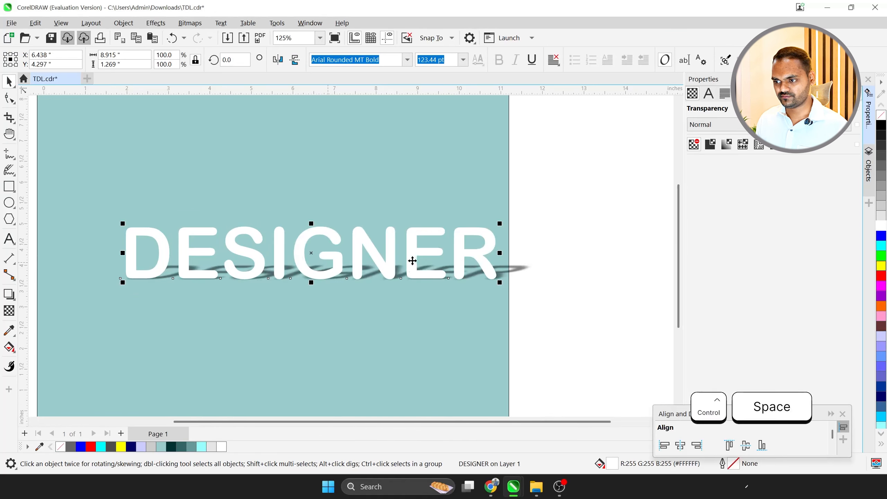
Try the DESIGNER text at about X 5.576 in and Y 4.246 in, deselect it and inspect its shadow
scroll(383, 255, "down", 2)
left_click_drag(382, 256, 355, 255)
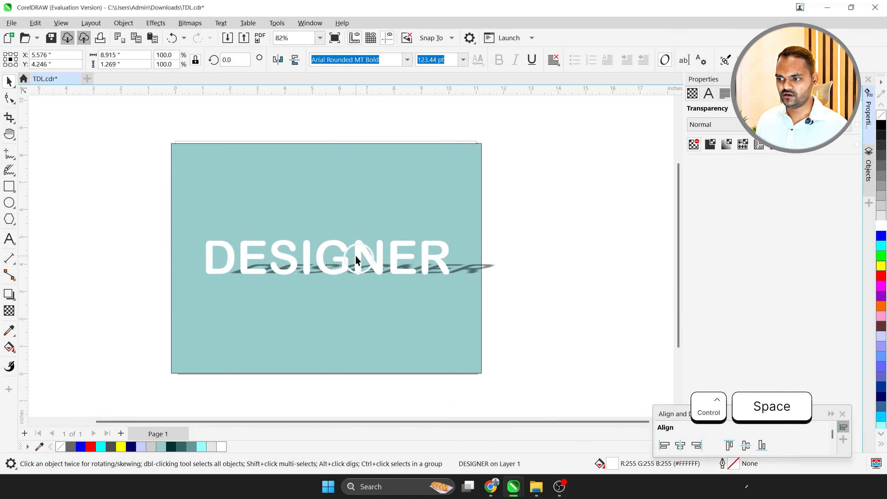
left_click(504, 281)
scroll(317, 260, "up", 3)
scroll(314, 289, "up", 1)
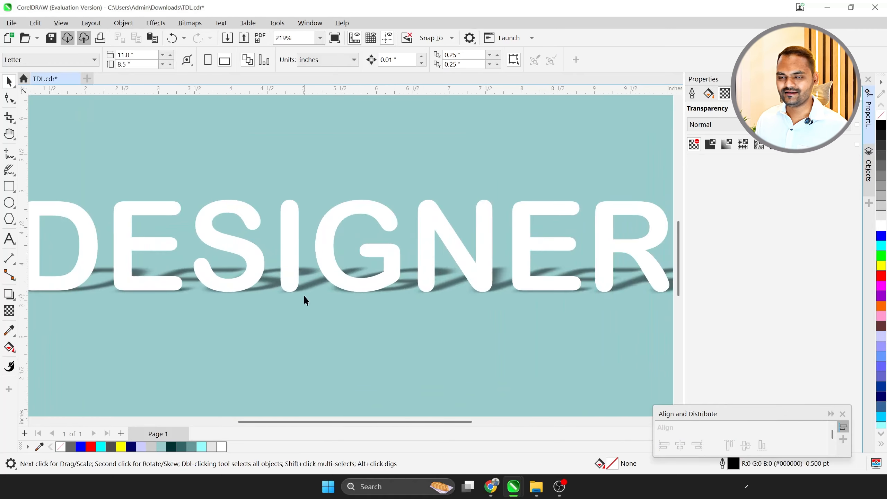
scroll(369, 338, "down", 2)
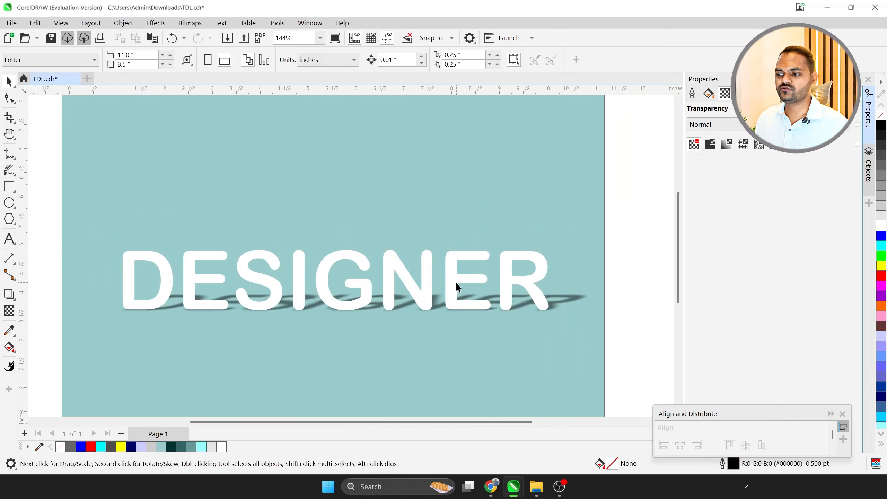
scroll(461, 281, "down", 1)
scroll(466, 279, "up", 1)
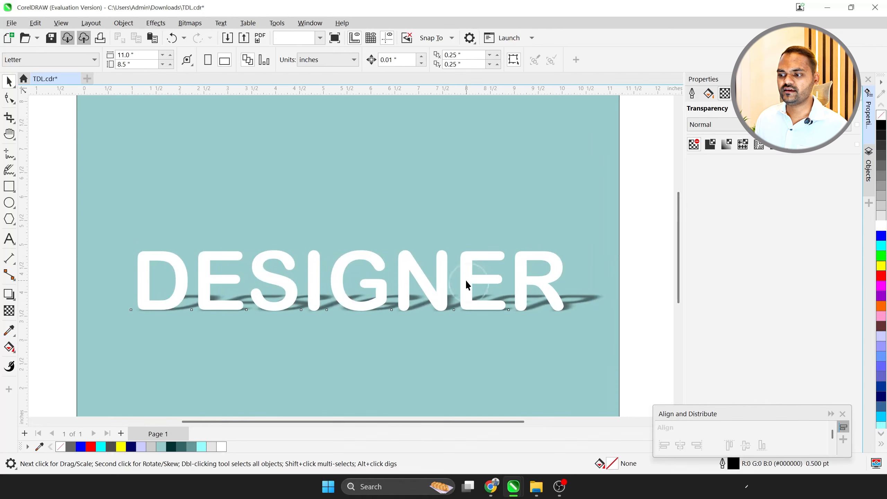
Undo the last move of the DESIGNER text and shift it with its shadow to the horizontal middle of the page
left_click(466, 280)
key("ctrl+z")
scroll(249, 295, "down", 1)
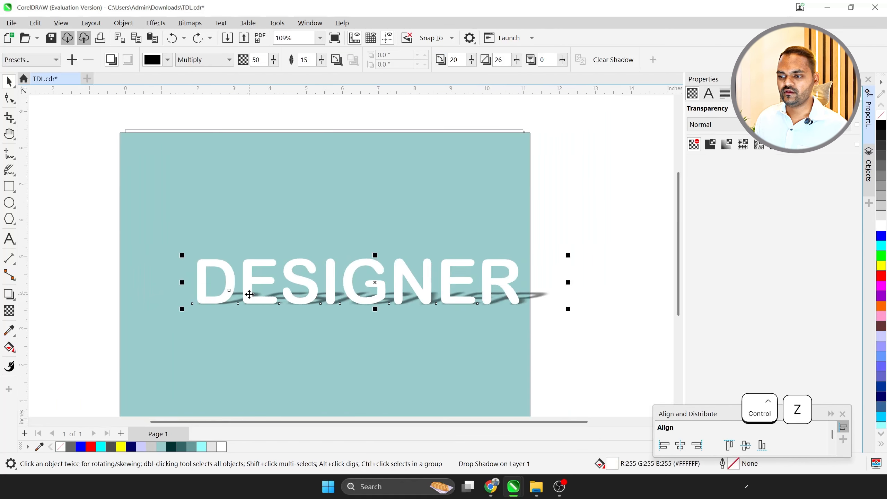
key("ctrl+z")
key("ctrl+shift+z")
key("space")
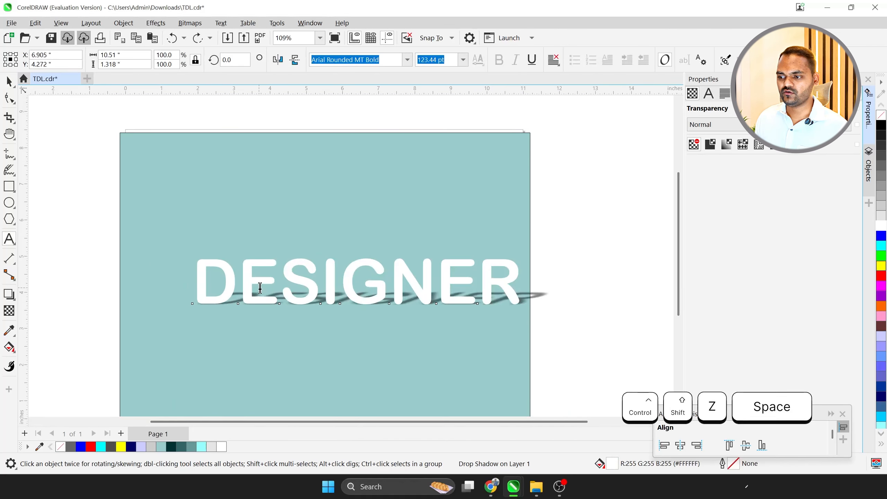
key("ctrl+space")
left_click_drag(290, 269, 255, 274)
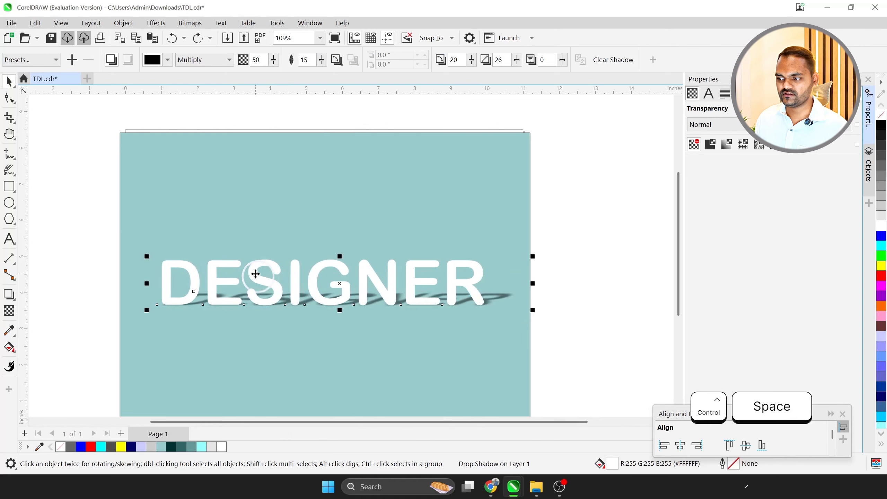
Recast the DESIGNER text's perspective shadow from its left side, with an angle of 3 and a stretch of 100
left_click(9, 293)
left_click_drag(162, 282, 391, 263)
left_click_drag(494, 233, 482, 267)
key("ctrl+space")
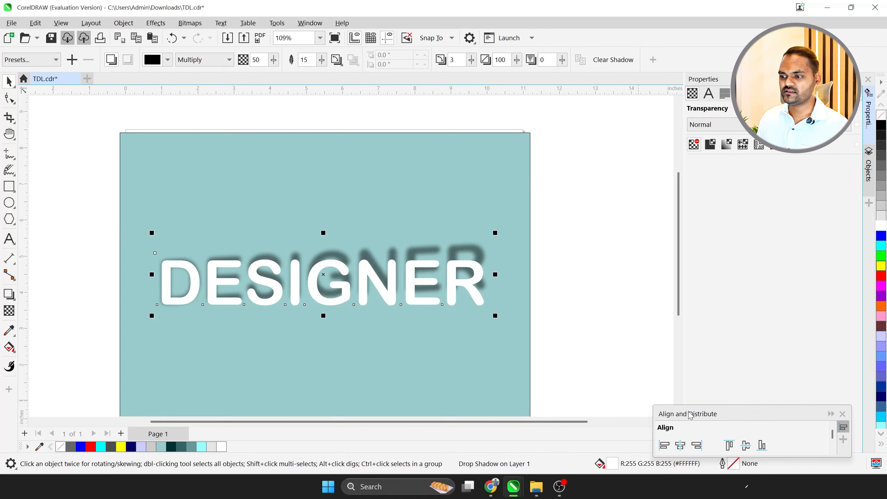
Tilt the DESIGNER text slightly so that its baseline slopes down towards the final R
left_click(413, 289)
mouse_move(497, 277)
left_mouse_down()
mouse_move(496, 304)
mouse_move(503, 274)
left_mouse_up()
key("ctrl+space")
scroll(408, 224, "down", 4)
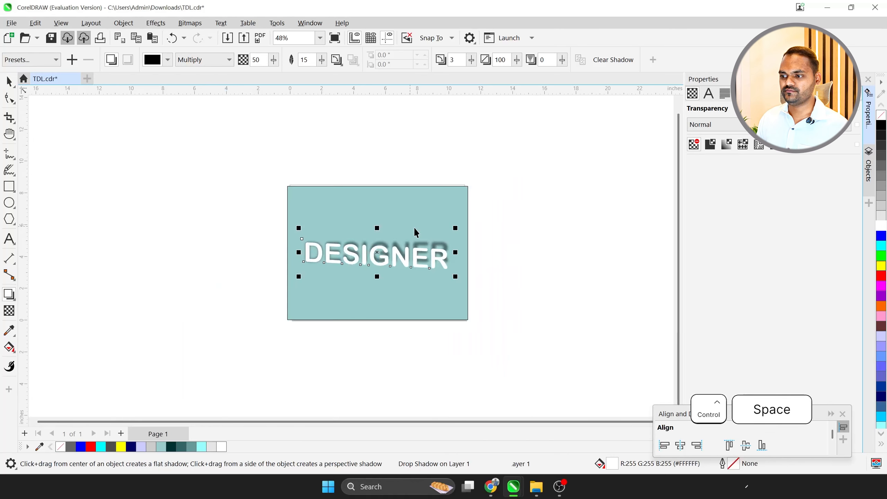
scroll(460, 249, "up", 2)
scroll(459, 255, "up", 1)
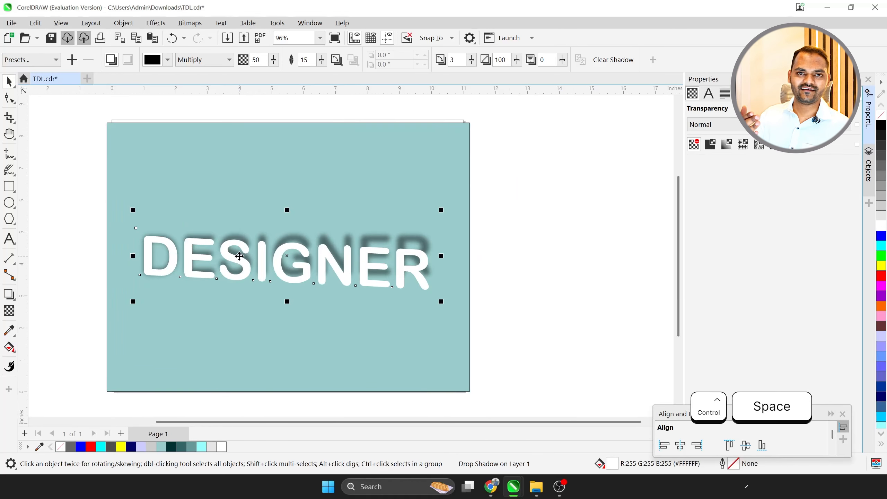
key("ctrl")
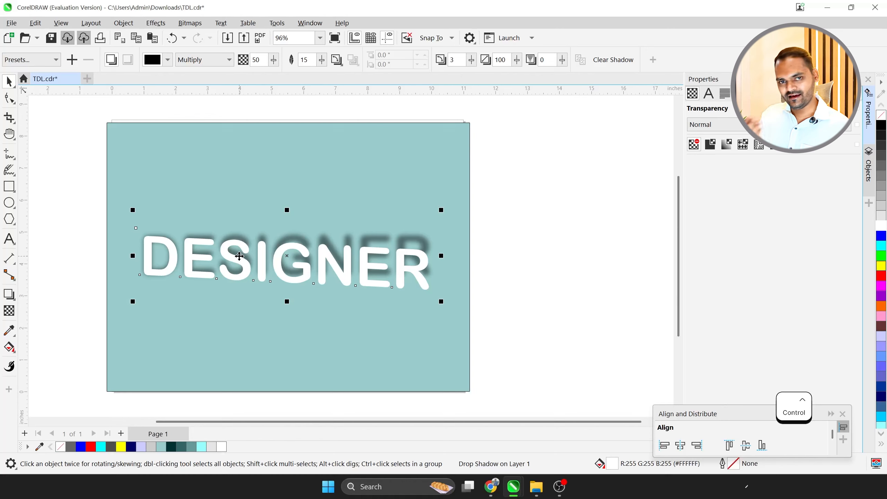
Recast the DESIGNER text's perspective shadow from its right side, with an angle of 172 and a stretch of 94
key("ctrl+z")
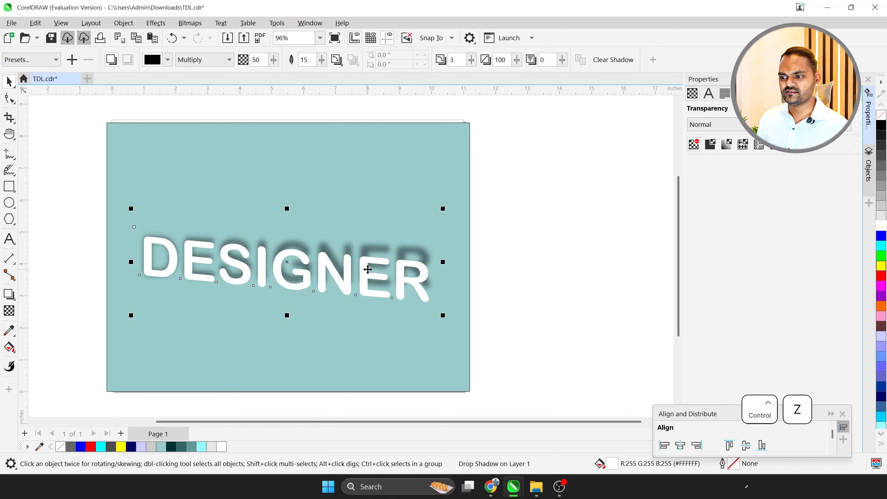
key("ctrl+shift+z")
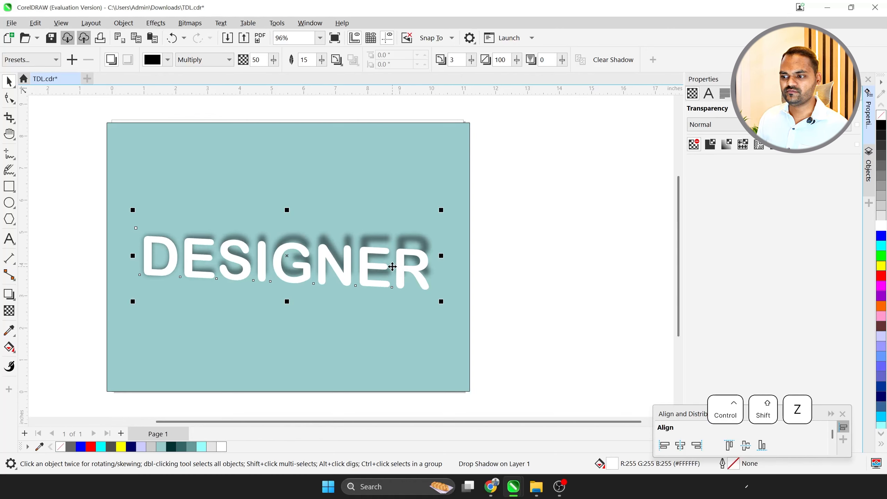
left_click(10, 310)
left_click(9, 294)
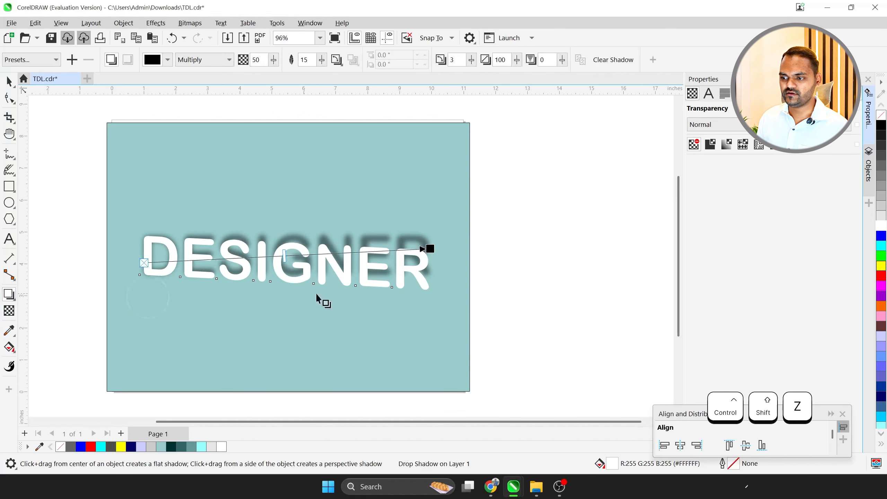
left_click_drag(429, 263, 162, 227)
key("ctrl+space")
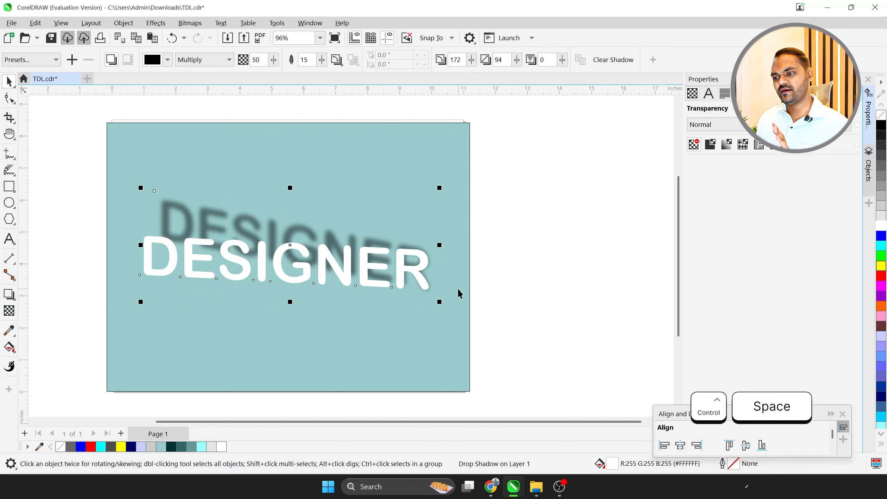
Undo the recast shadows, the text's tilt and its last move, back to the short perspective shadow cast from the baseline
key("ctrl+z")
key("ctrl+space")
key("ctrl+z")
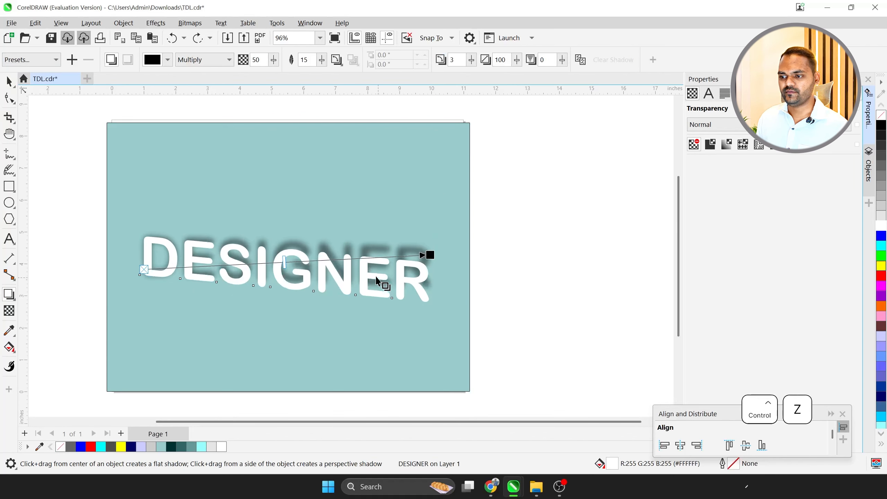
key("ctrl+z")
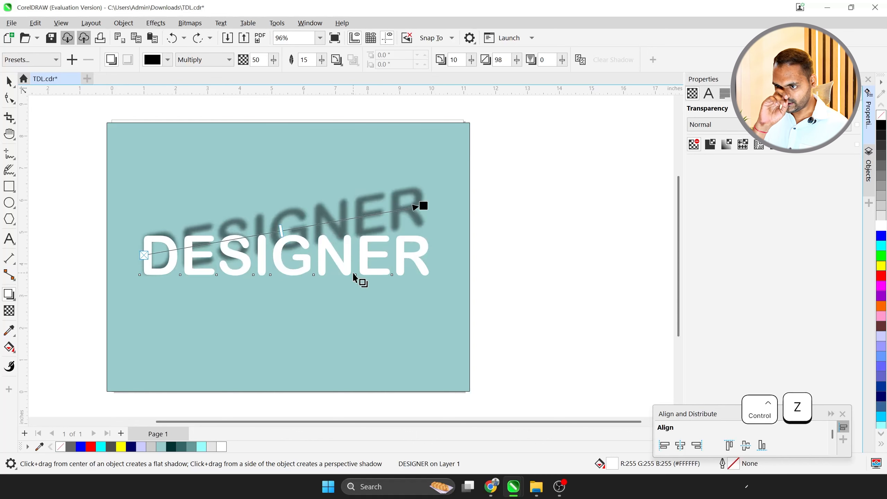
key("ctrl+z")
key("ctrl+z")
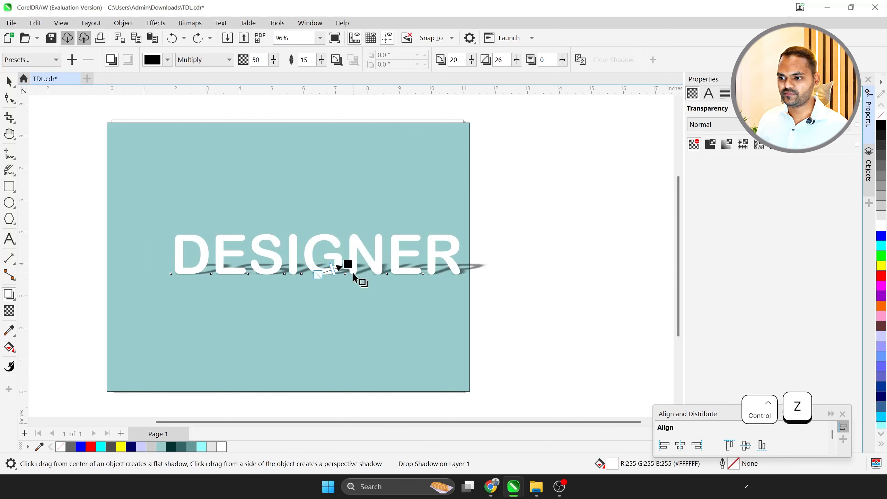
Move the DESIGNER text to about X 5.506 in and Y 4.058 in and cast a flat shadow offset about 0.134 in and -0.122 in
key("ctrl+space")
left_click_drag(337, 260, 307, 267)
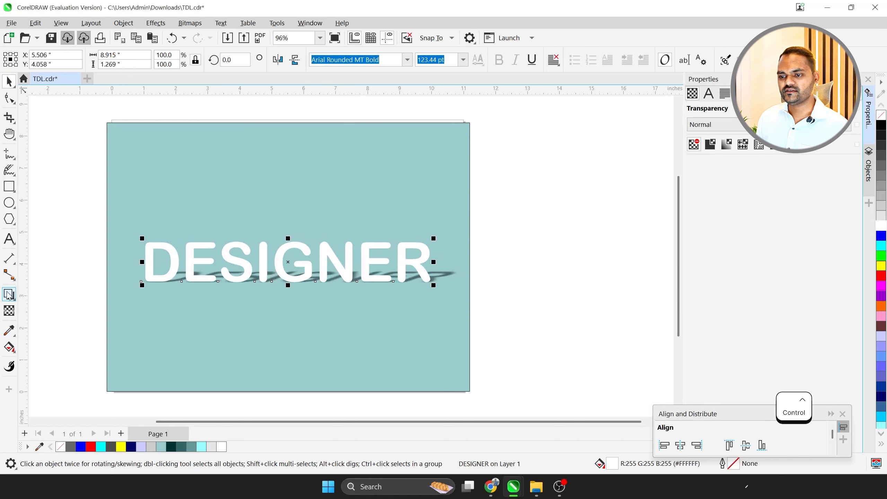
left_click(8, 294)
scroll(231, 289, "up", 1)
left_click_drag(318, 252, 347, 278)
scroll(355, 286, "up", 3)
scroll(346, 280, "down", 3)
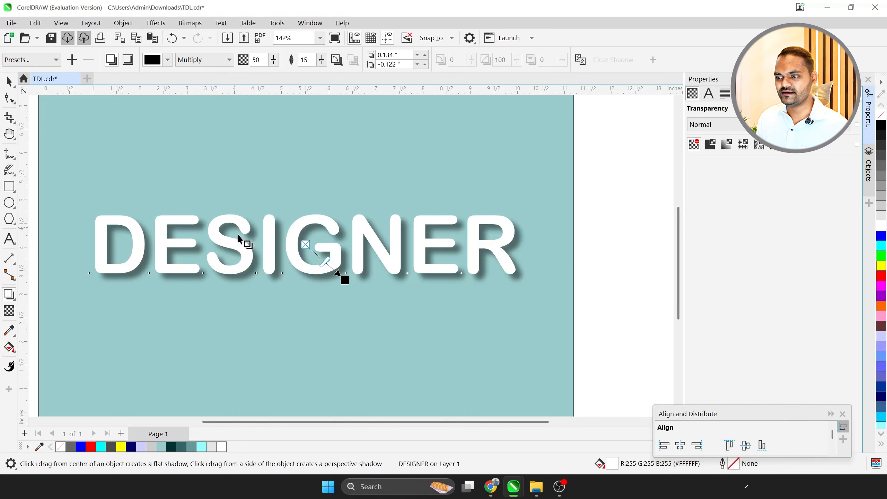
Try blue, settle on white as the DESIGNER text's shadow colour, and set the shadow's merge mode to Normal
left_click(168, 60)
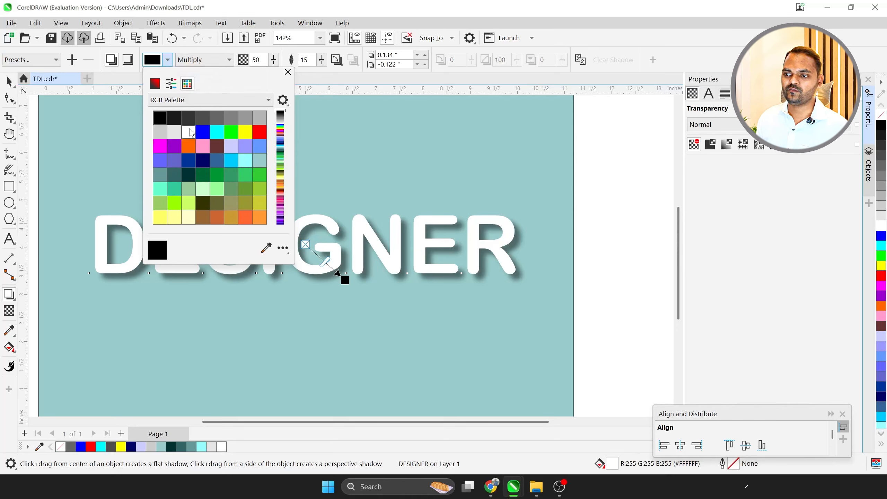
left_click(206, 133)
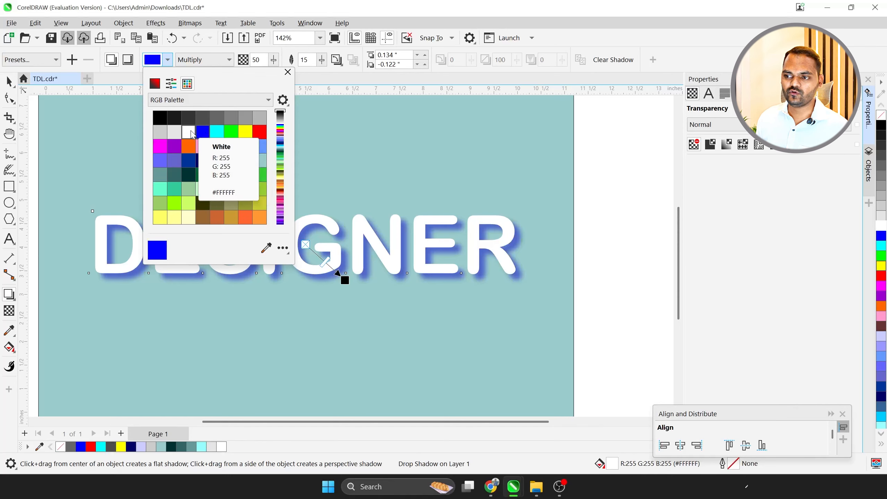
left_click(188, 132)
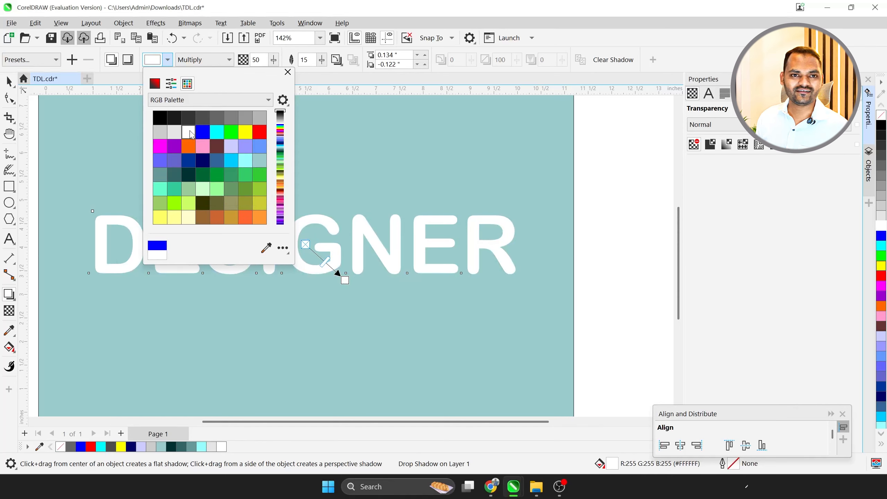
left_click(95, 133)
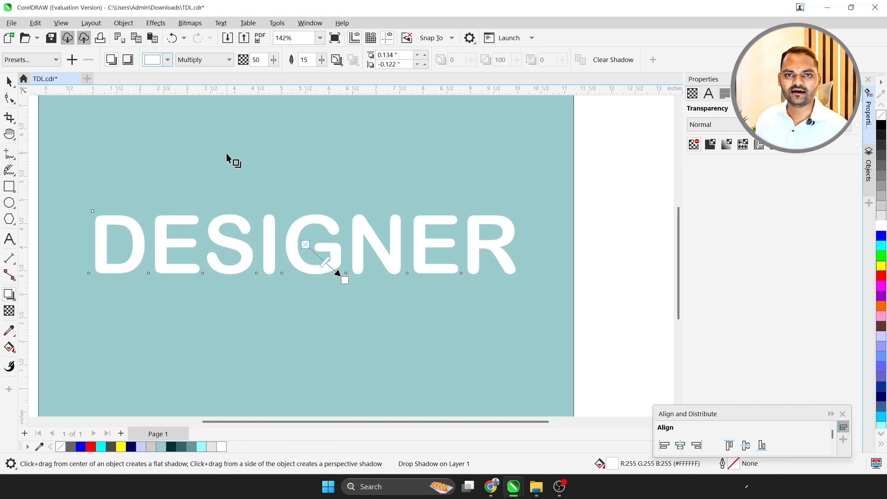
left_click(211, 63)
left_click(203, 72)
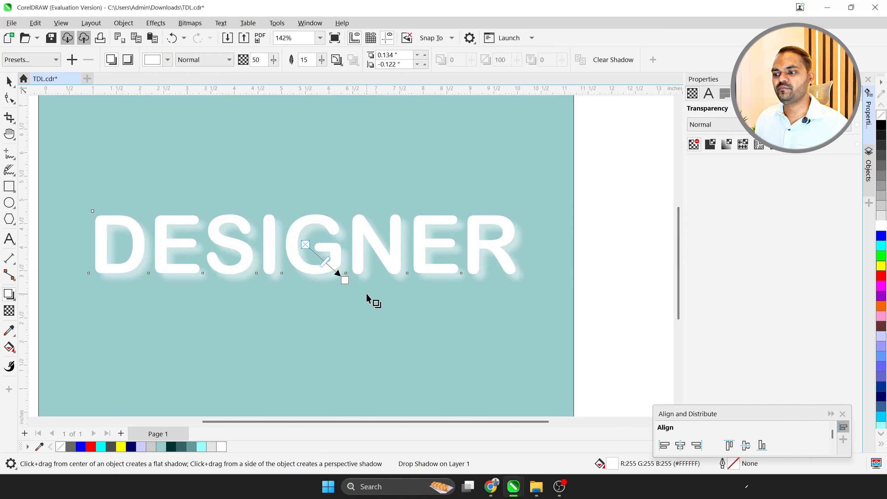
Fill the DESIGNER text with black and inspect the white shadow around its letters
scroll(475, 253, "up", 2)
scroll(452, 274, "right", 2)
scroll(359, 271, "down", 4)
key("ctrl+space")
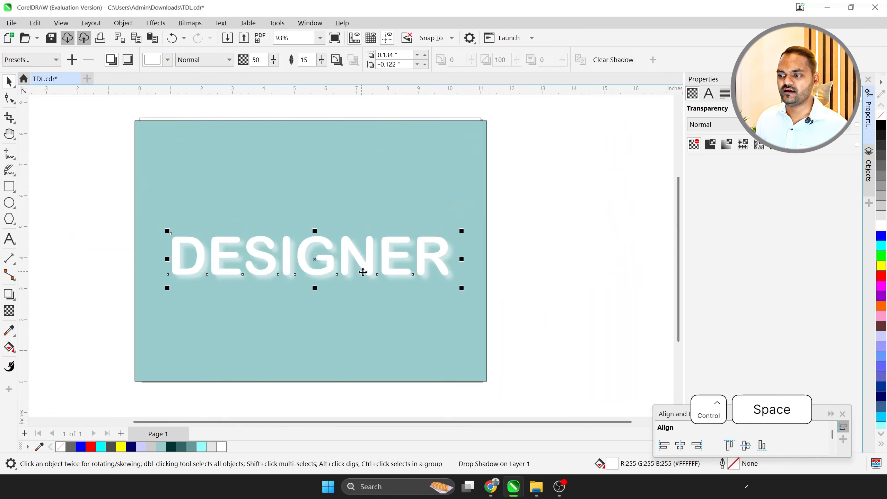
left_click(881, 125)
left_click(610, 234)
scroll(482, 280, "up", 5)
scroll(486, 293, "down", 6)
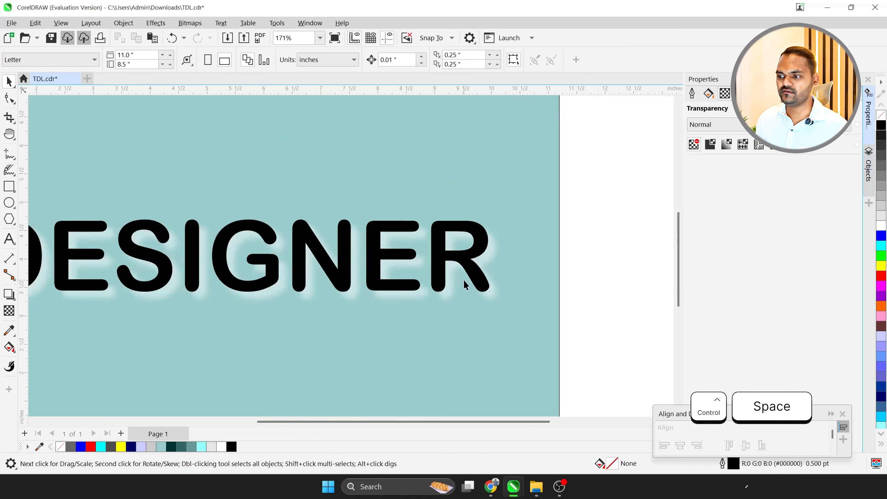
Try a light grey #E6E6E6 fill on the background rectangle, and replace it with near-black #1A1A1A
left_click(458, 206)
left_click(883, 217)
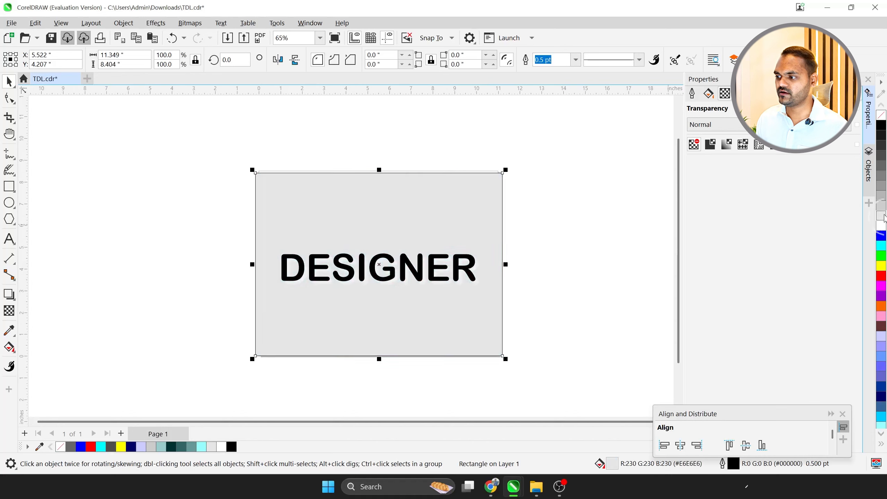
left_click(881, 134)
scroll(521, 248, "up", 3)
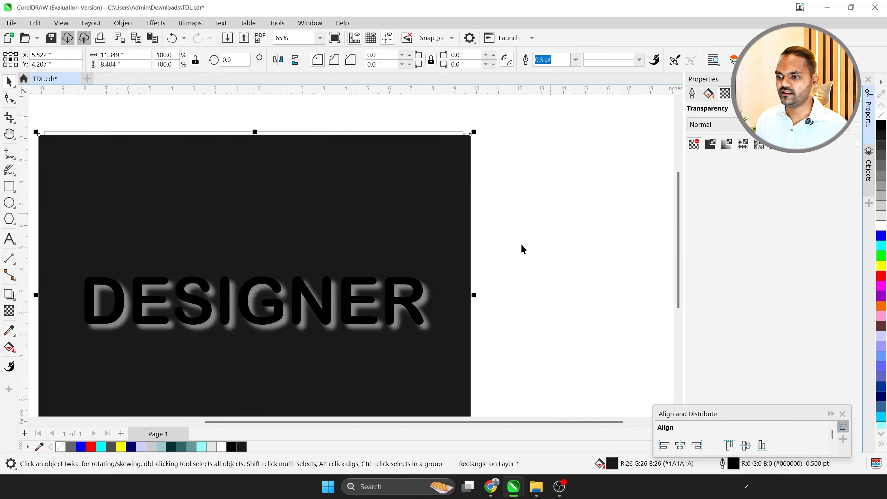
scroll(442, 294, "down", 2)
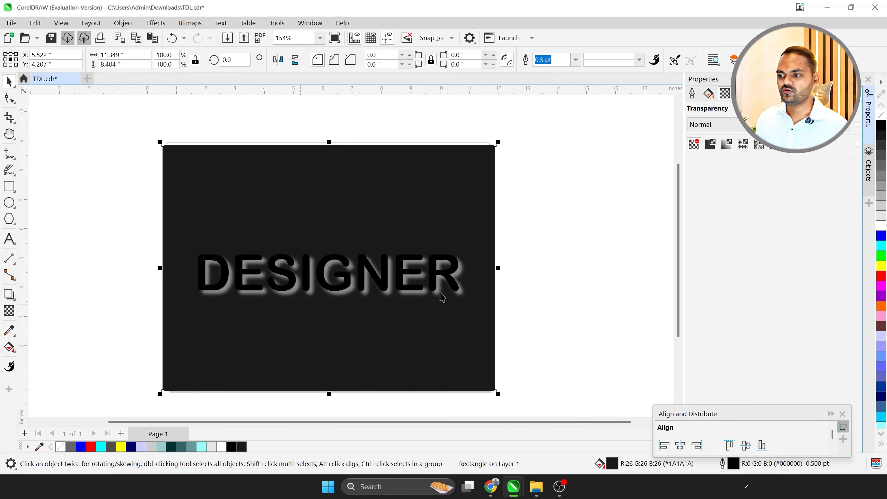
Undo the background fills, the black text fill and the white shadow settings, back to the black Multiply shadow
key("ctrl+z")
key("ctrl+z")
scroll(450, 286, "up", 2)
key("ctrl+z")
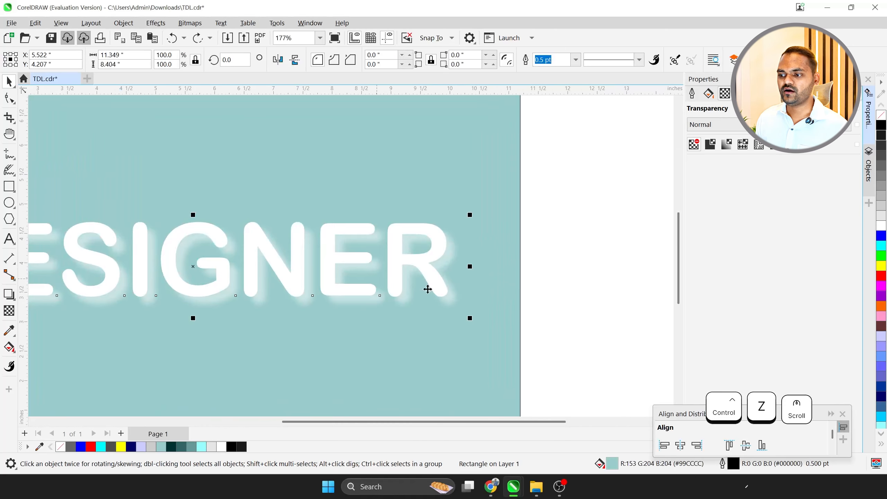
scroll(450, 286, "down", 2)
key("ctrl+z")
key("ctrl+z")
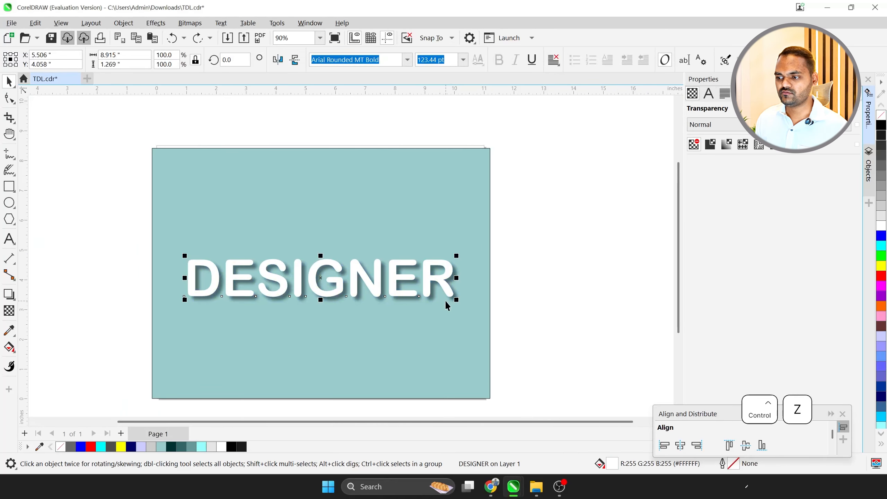
Move the DESIGNER text with its shadow upwards to about X 5.414 in and Y 4.41 in
scroll(385, 308, "up", 1)
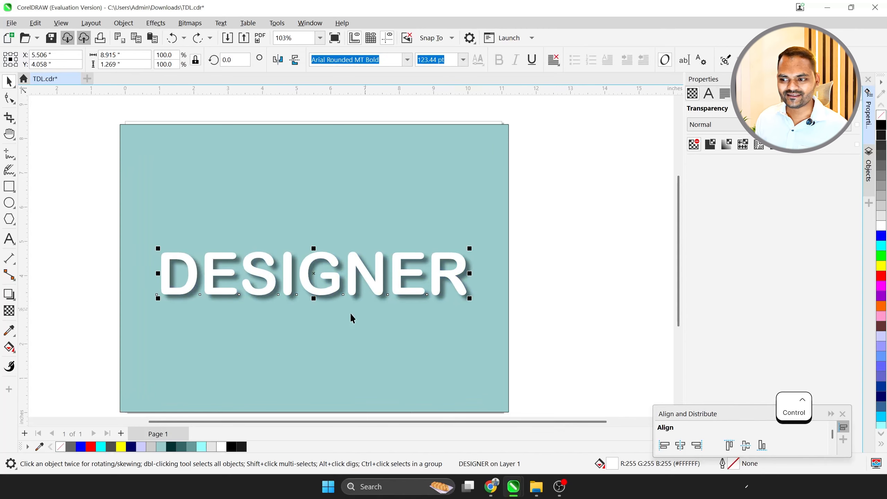
scroll(314, 325, "up", 3)
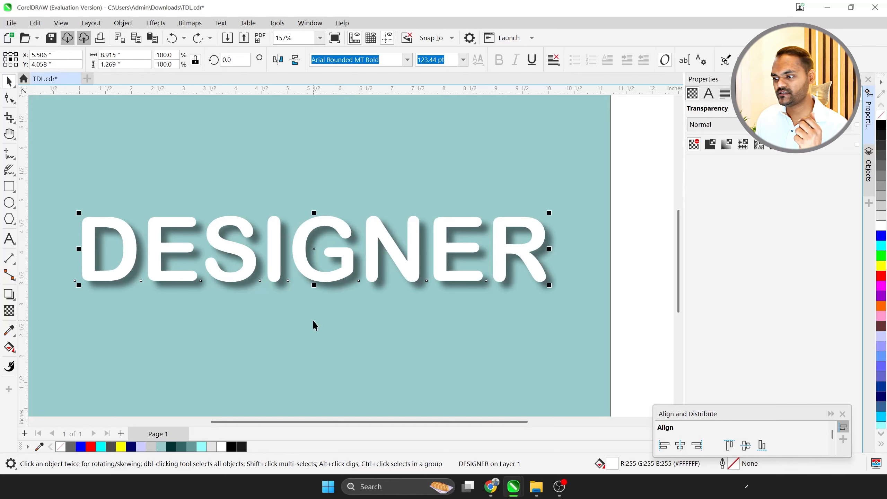
scroll(436, 307, "down", 3)
scroll(398, 283, "up", 2)
left_click_drag(401, 281, 394, 259)
scroll(401, 258, "down", 2)
scroll(412, 258, "up", 3)
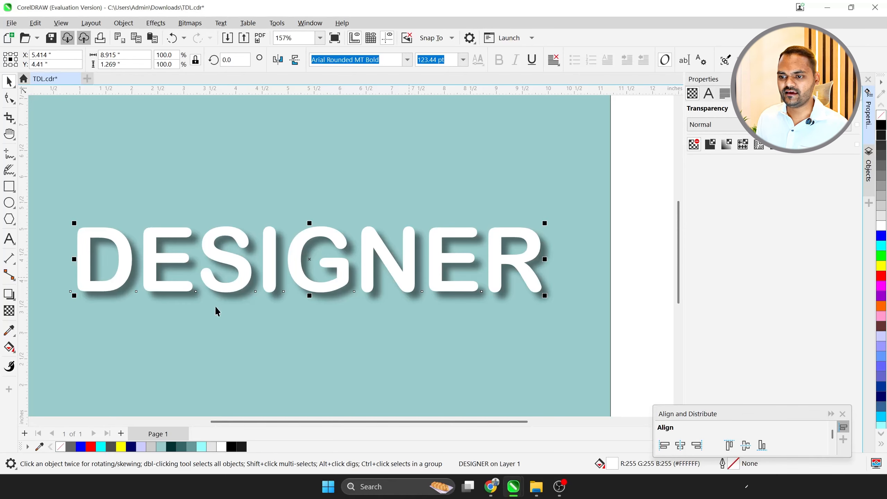
scroll(30, 305, "down", 3)
scroll(30, 304, "up", 2)
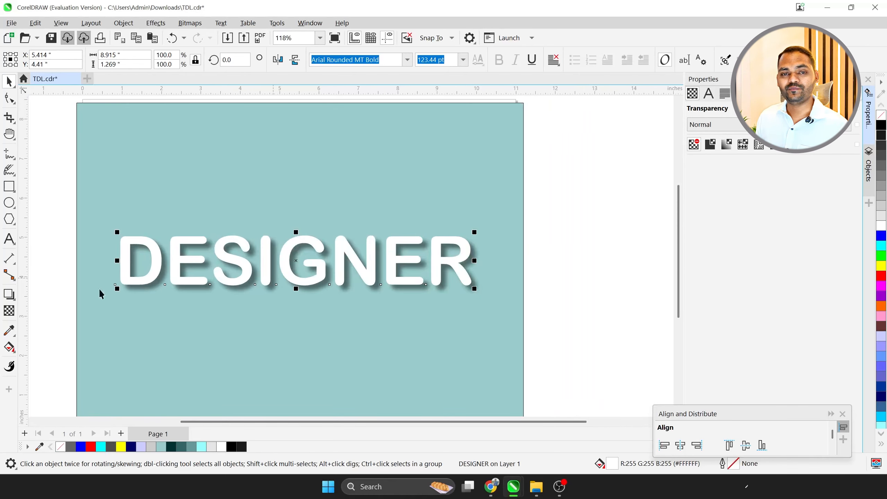
Shift the hue of the DESIGNER text's drop shadow towards green in the colour viewer, giving dark grey #282928
left_click(9, 294)
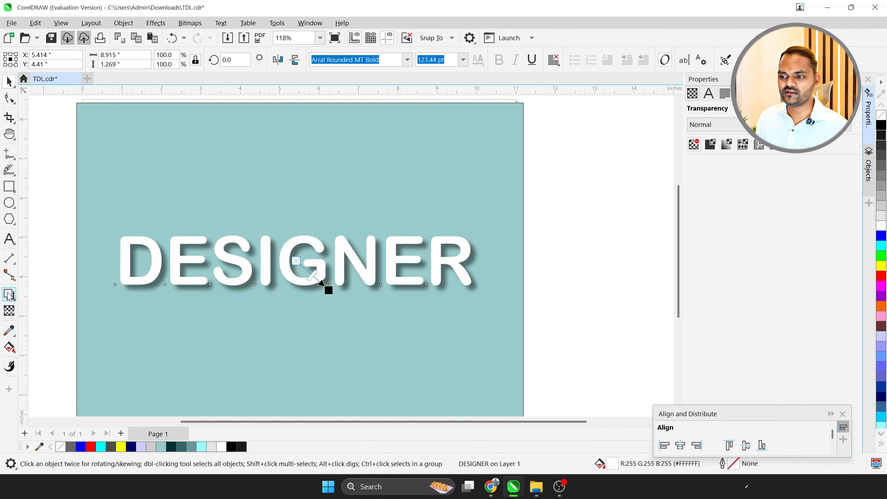
scroll(371, 297, "up", 3)
scroll(346, 301, "down", 3)
scroll(293, 293, "up", 1)
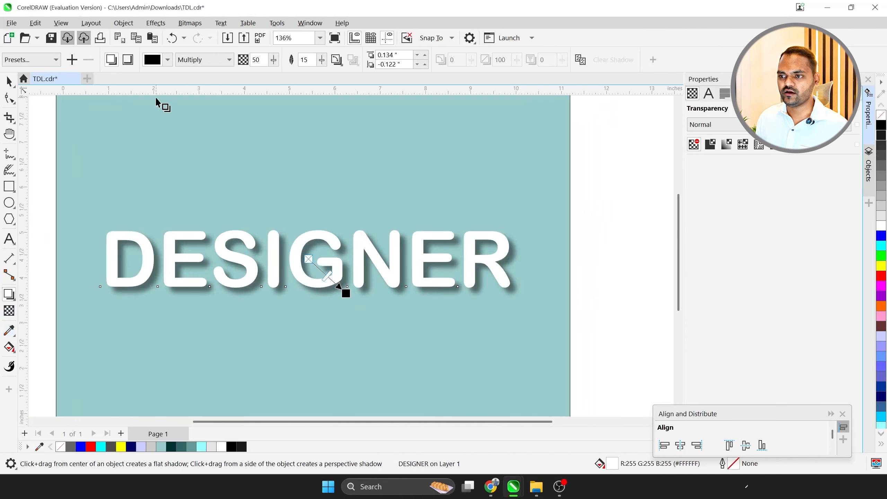
left_click(168, 60)
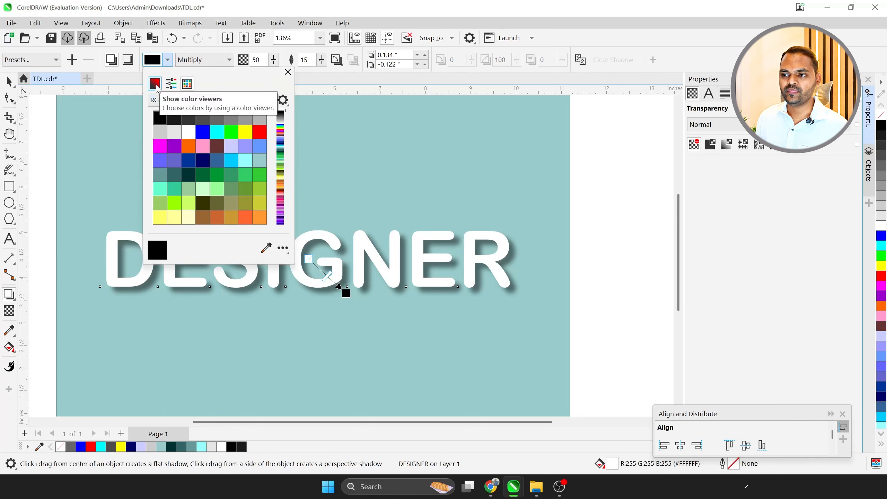
left_click(157, 87)
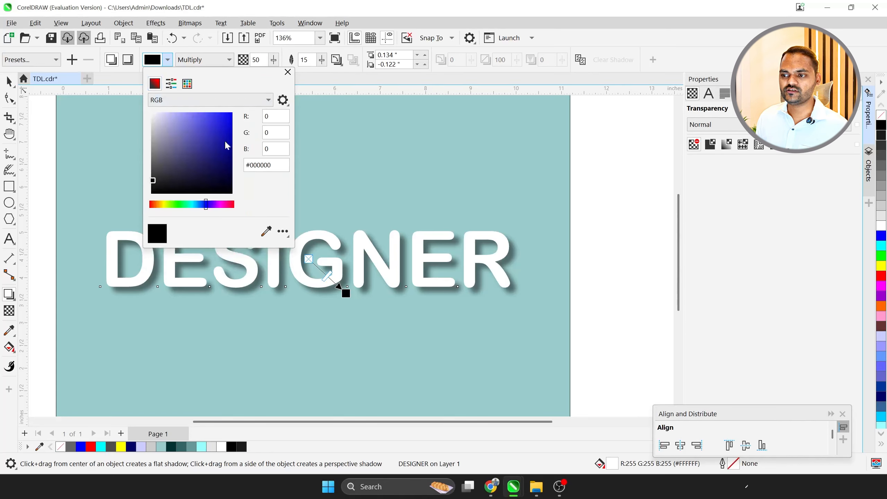
left_click_drag(210, 206, 180, 207)
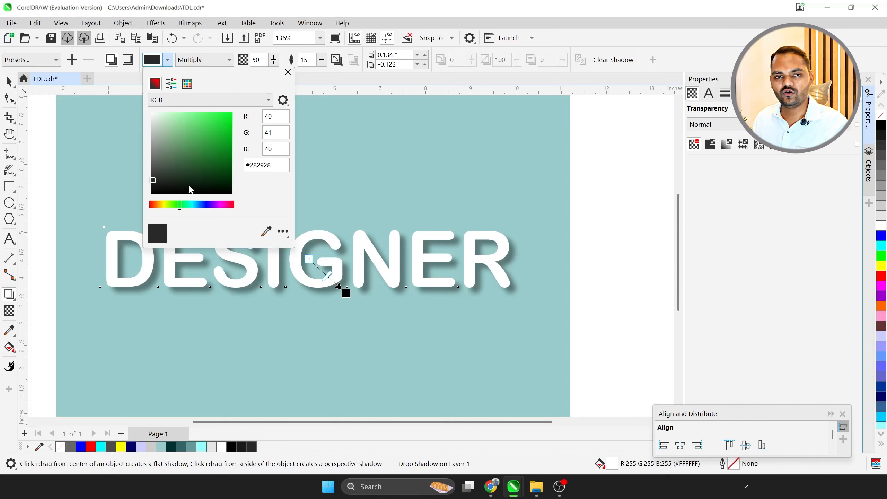
Sample the background's #99CCCC as the drop shadow colour and darken it to deep teal #114747
left_click(266, 231)
left_click(413, 141)
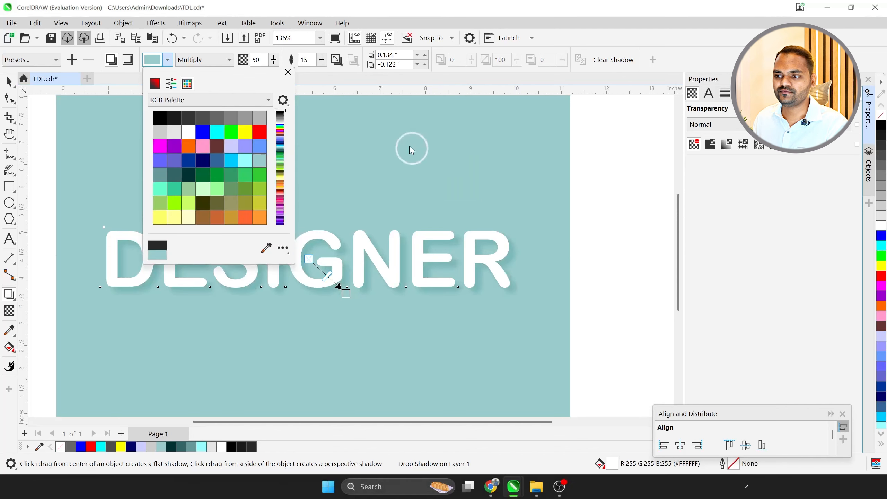
left_click(155, 85)
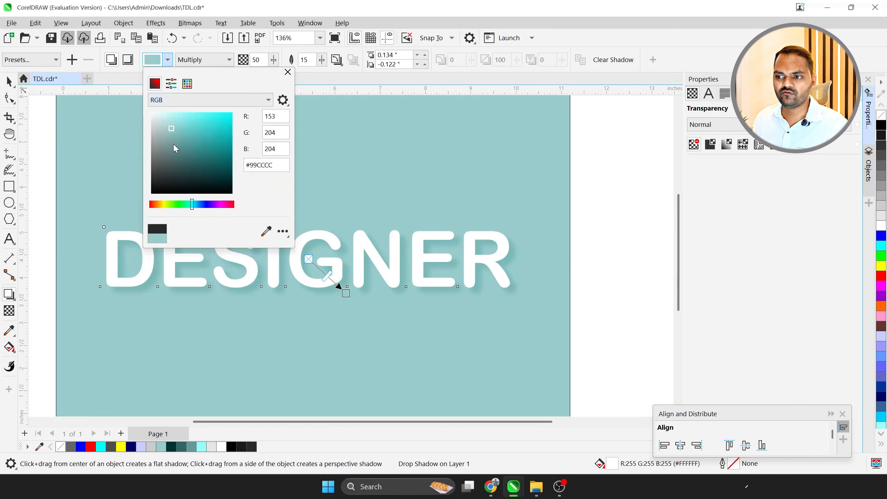
left_click(266, 231)
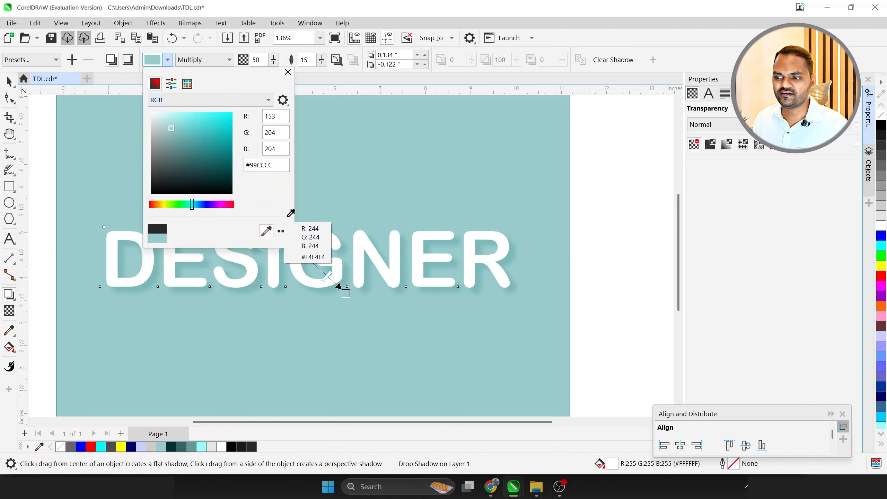
left_click(414, 144)
left_click(154, 85)
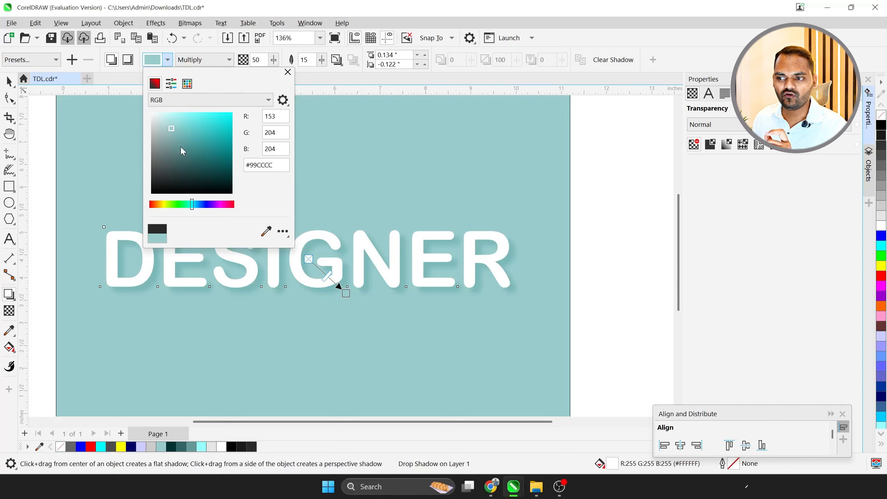
mouse_move(191, 148)
left_mouse_down()
mouse_move(193, 165)
mouse_move(214, 172)
left_mouse_up()
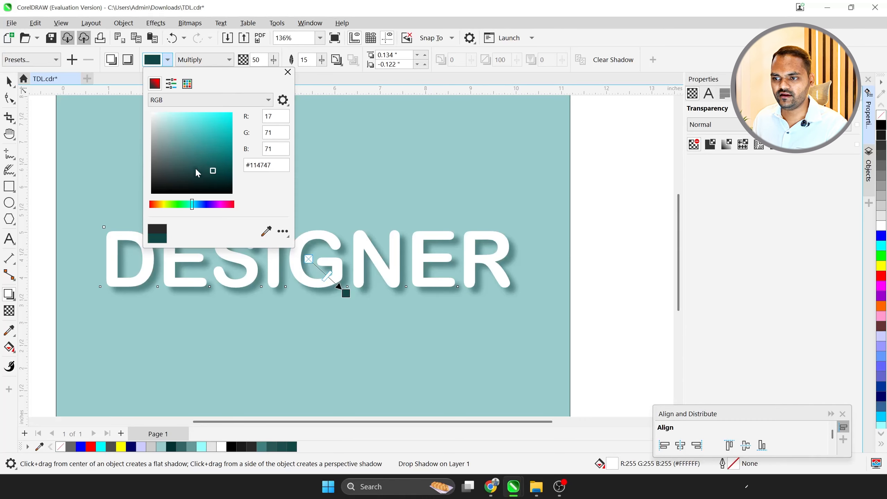
Examine the teal drop shadow on the DESIGNER text up close and against the whole page
left_click(36, 115)
scroll(223, 196, "down", 2)
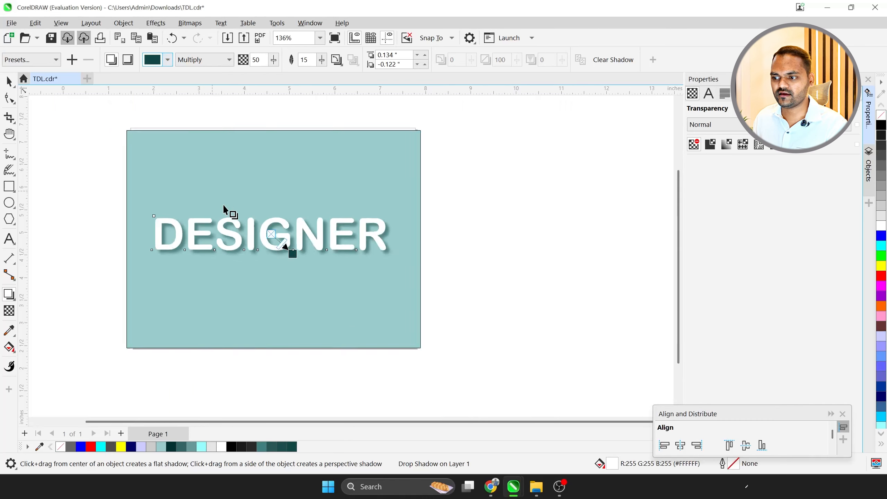
left_click(9, 81)
scroll(313, 232, "up", 5)
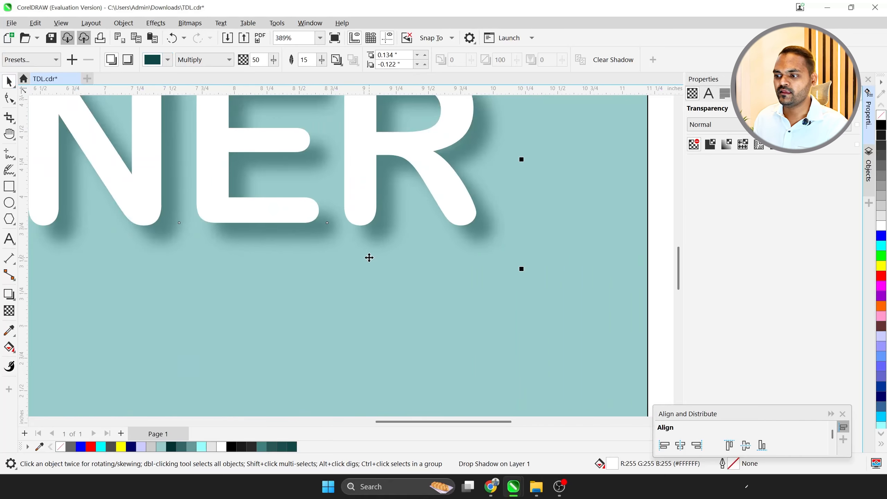
scroll(369, 257, "down", 2)
scroll(369, 262, "down", 2)
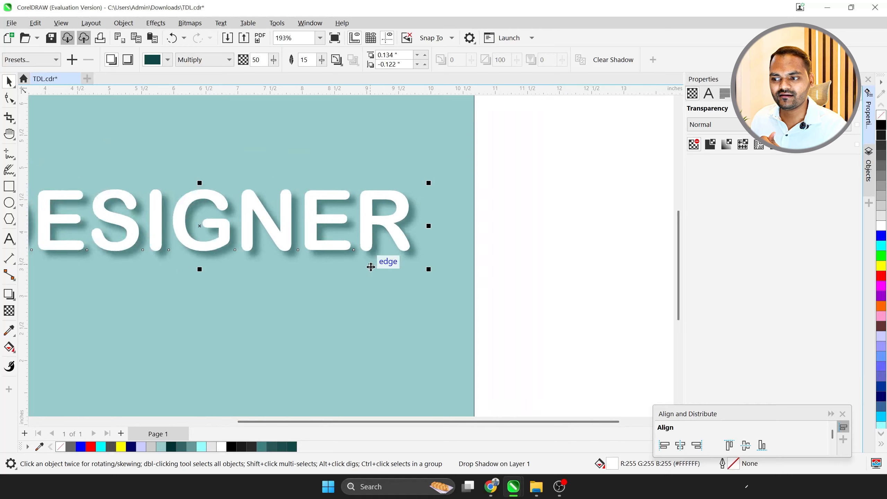
scroll(258, 253, "up", 1)
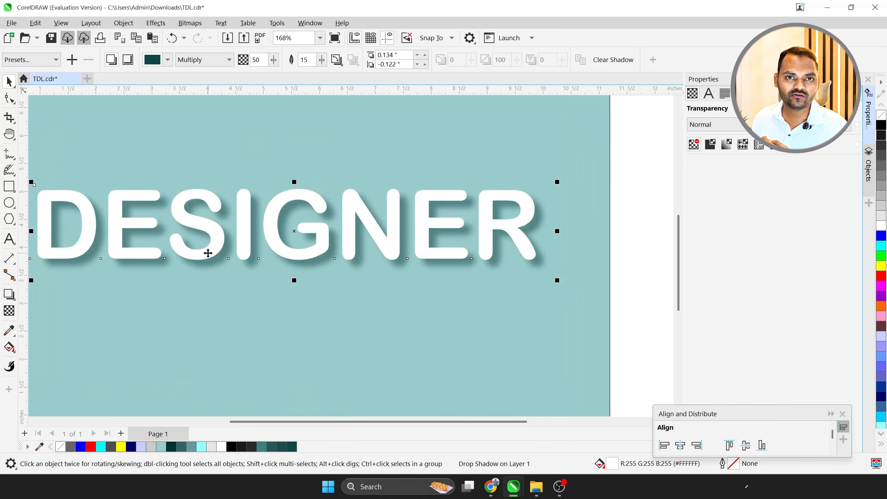
scroll(402, 279, "down", 1)
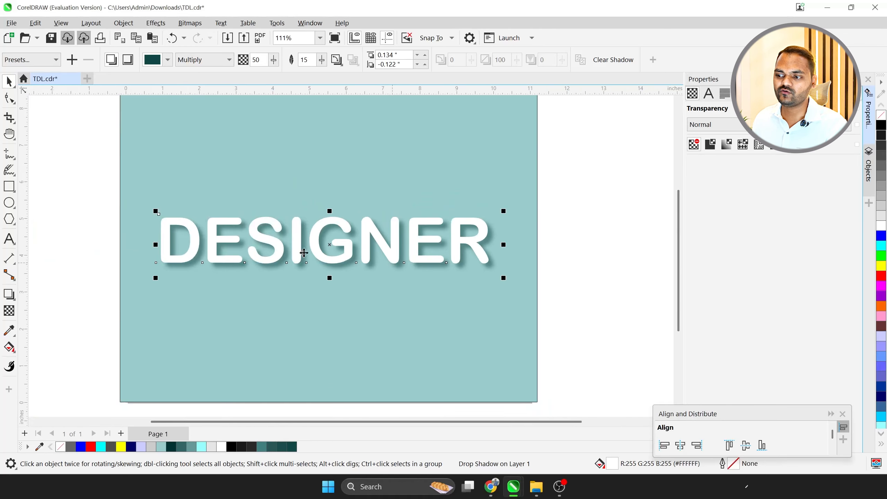
scroll(294, 254, "up", 1)
scroll(292, 254, "down", 1)
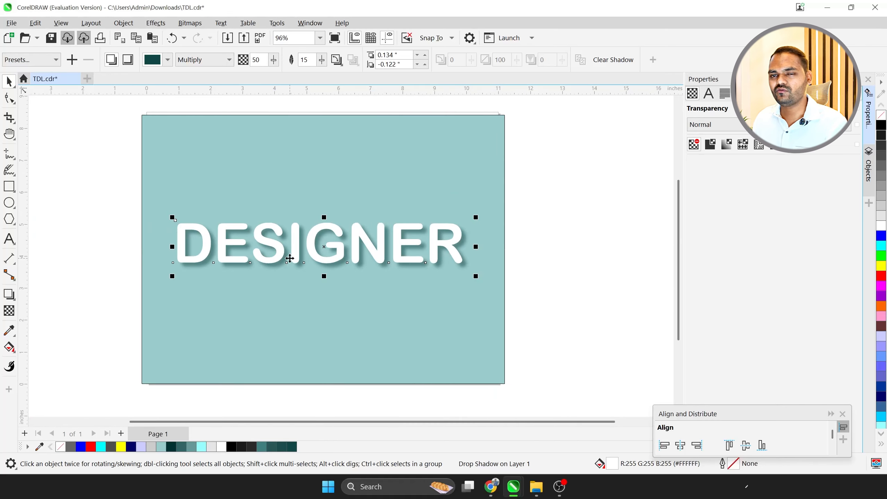
scroll(293, 257, "up", 3)
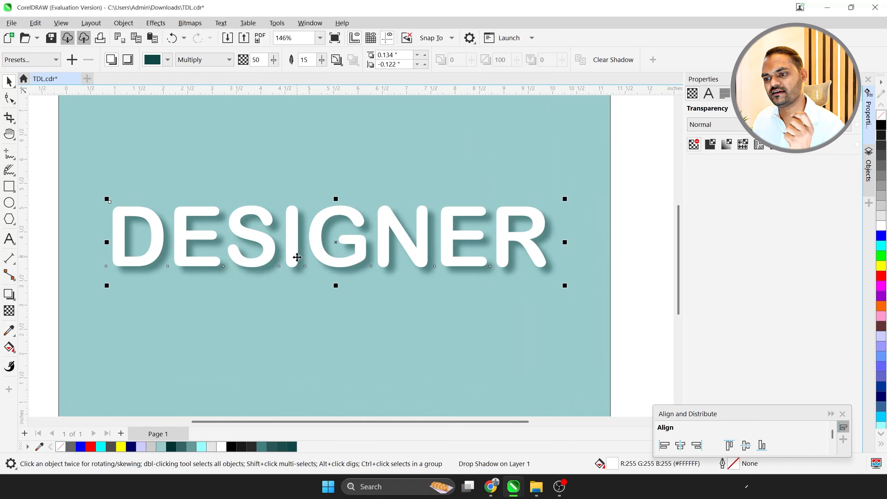
key("alt+Tab")
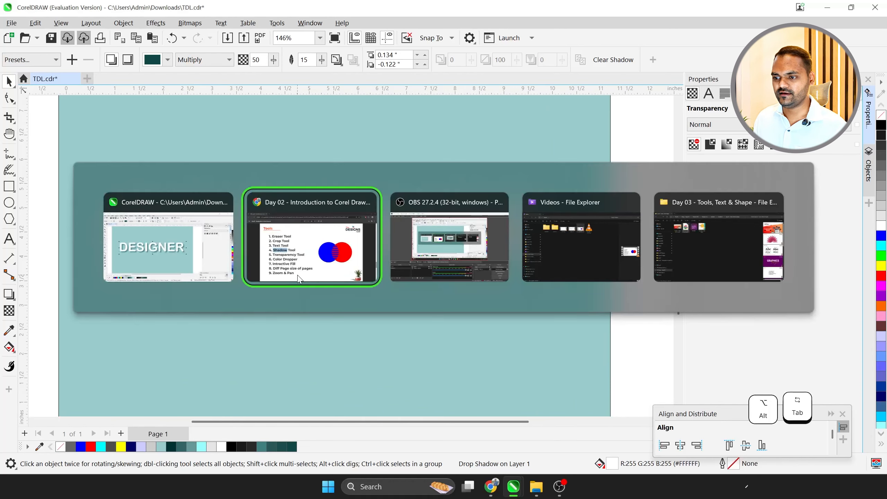
left_click(172, 248)
scroll(266, 182, "down", 2)
scroll(275, 196, "up", 1)
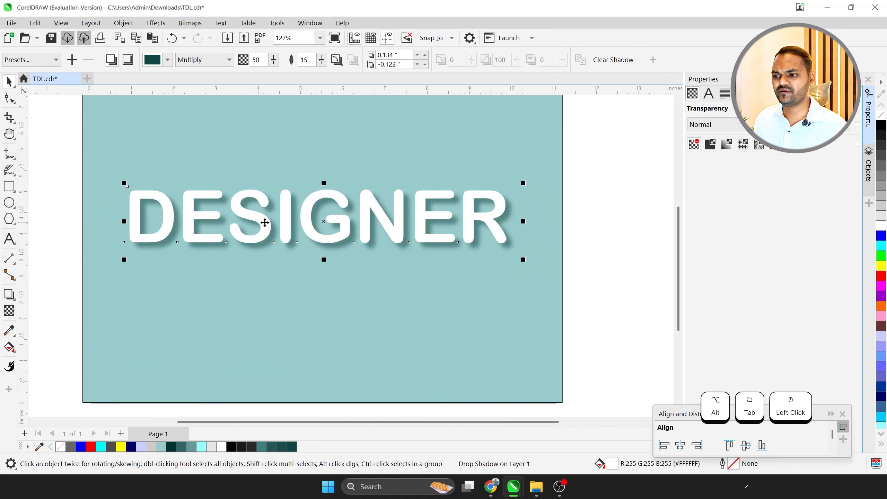
Reopen the DESIGNER text's drop shadow for editing, try an opacity of 16 and settle on 90
left_click(263, 222)
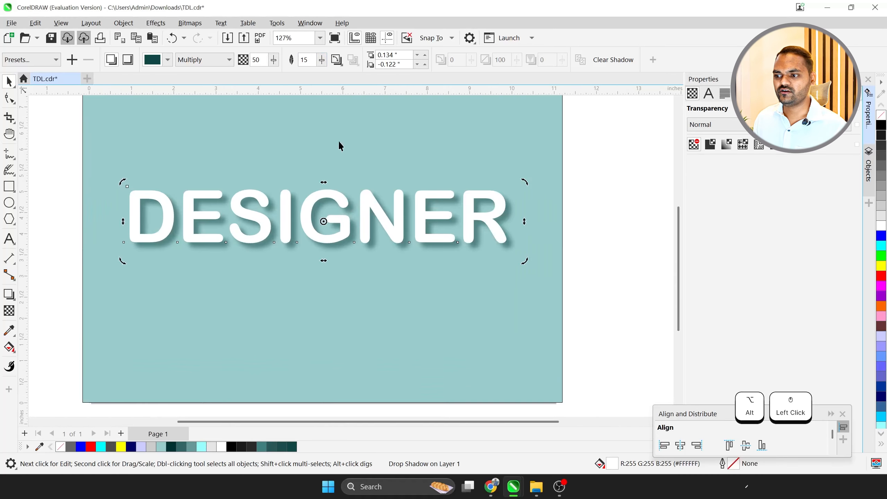
double_click(270, 245)
mouse_move(338, 232)
left_mouse_down()
mouse_move(325, 223)
mouse_move(385, 274)
mouse_move(311, 223)
mouse_move(345, 252)
mouse_move(341, 247)
left_mouse_up()
scroll(325, 223, "up", 2)
scroll(341, 247, "down", 2)
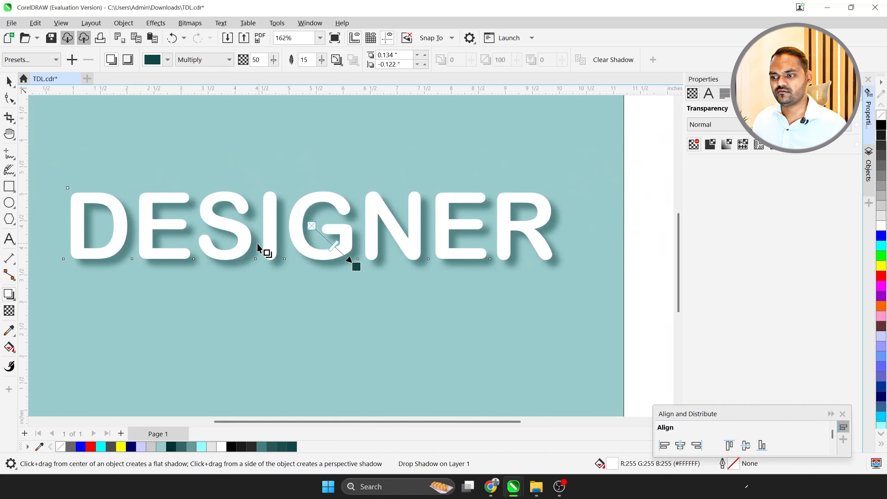
left_click(275, 61)
left_click_drag(274, 72, 258, 75)
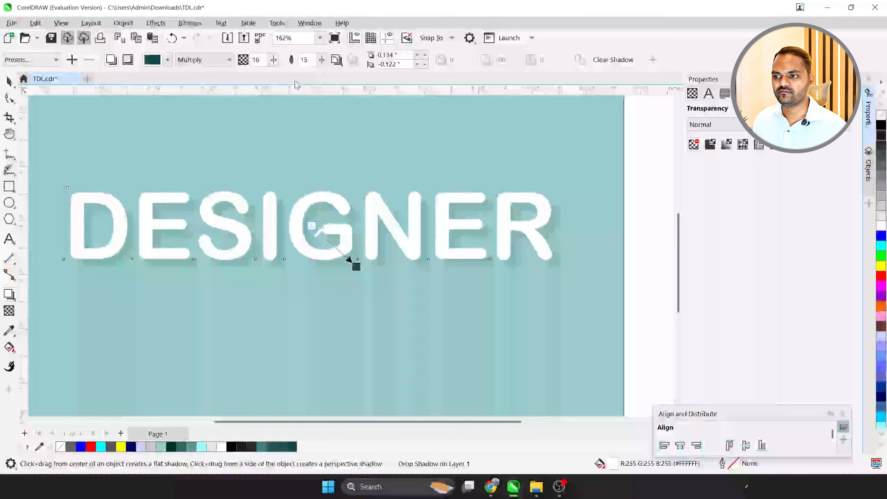
left_click(273, 61)
left_click_drag(269, 74, 368, 90)
Try feathering values of 83, 0 and 41 on the DESIGNER text's drop shadow
left_click(321, 60)
left_click(322, 61)
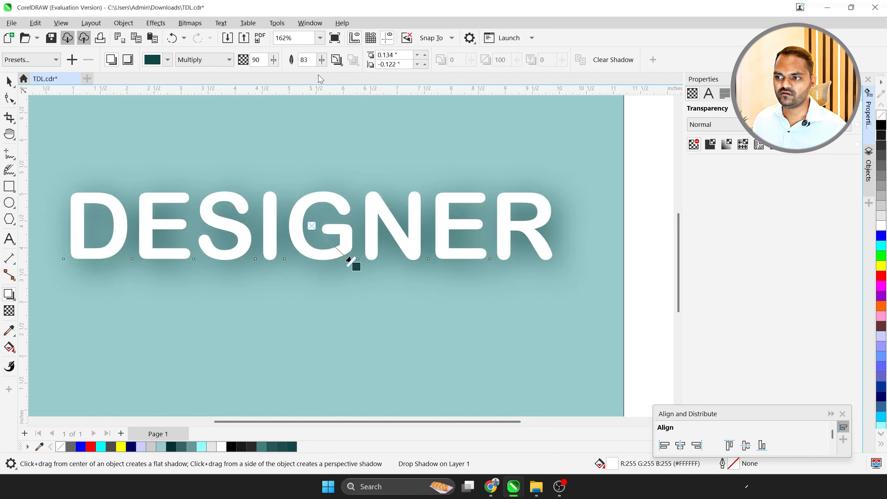
left_click_drag(325, 62, 295, 79)
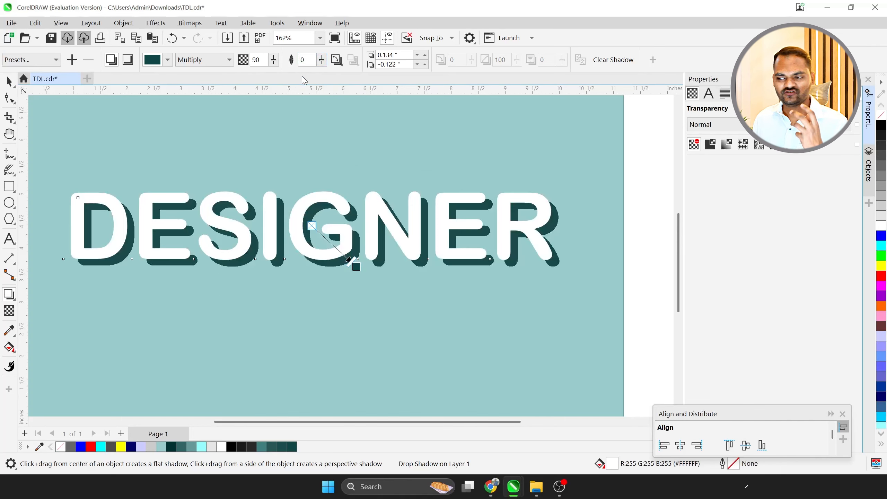
left_click(321, 62)
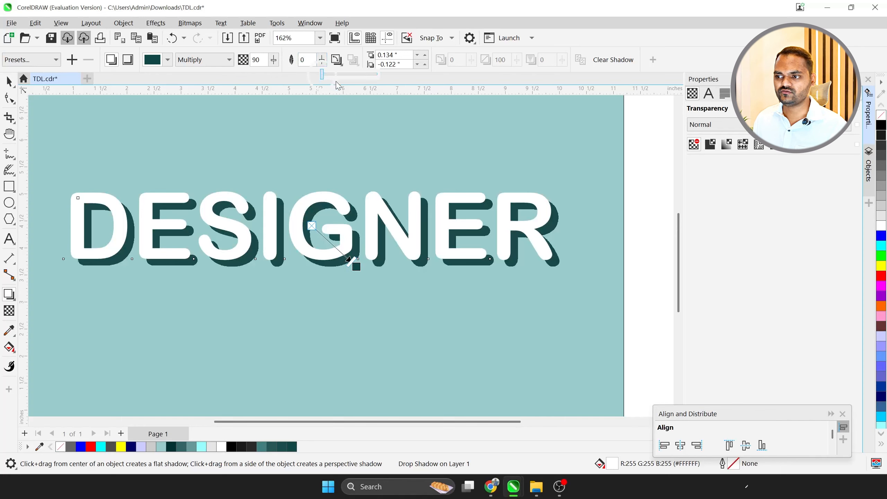
left_click_drag(324, 74, 345, 78)
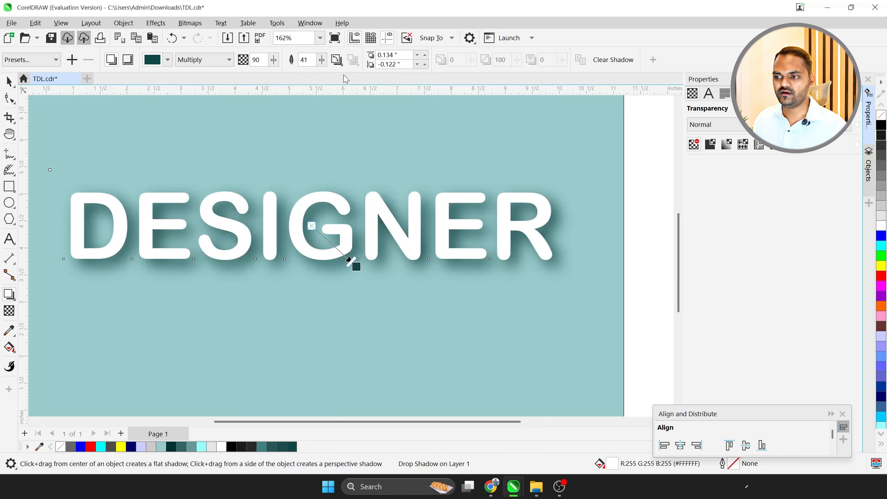
Set the drop shadow's feathering to 14 and deselect the DESIGNER text to view it on the page
left_click(321, 61)
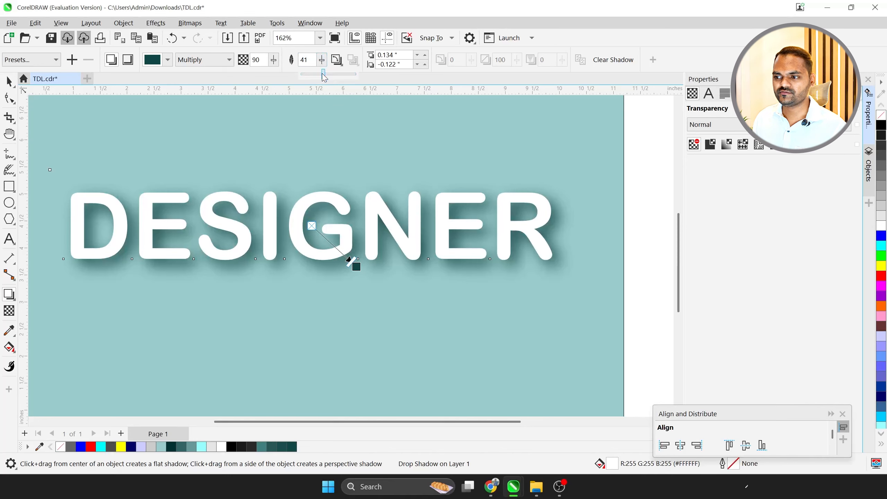
left_click_drag(309, 80, 310, 80)
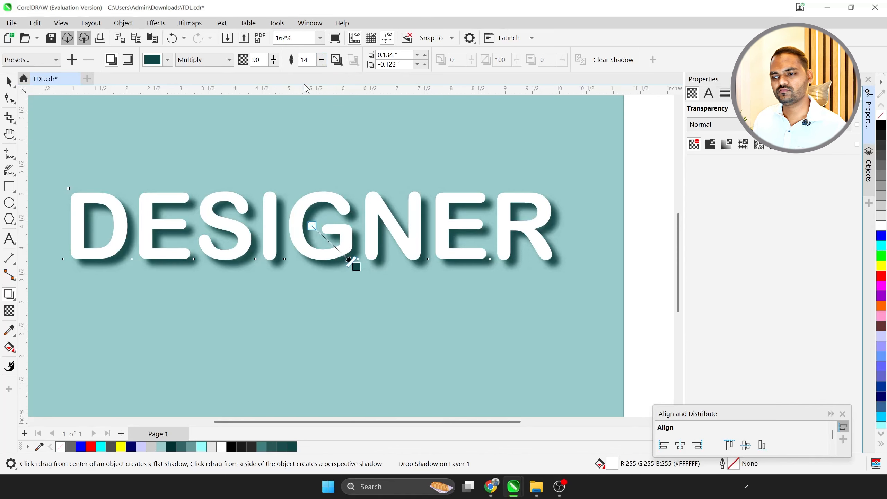
key("ctrl+space")
scroll(286, 189, "down", 4)
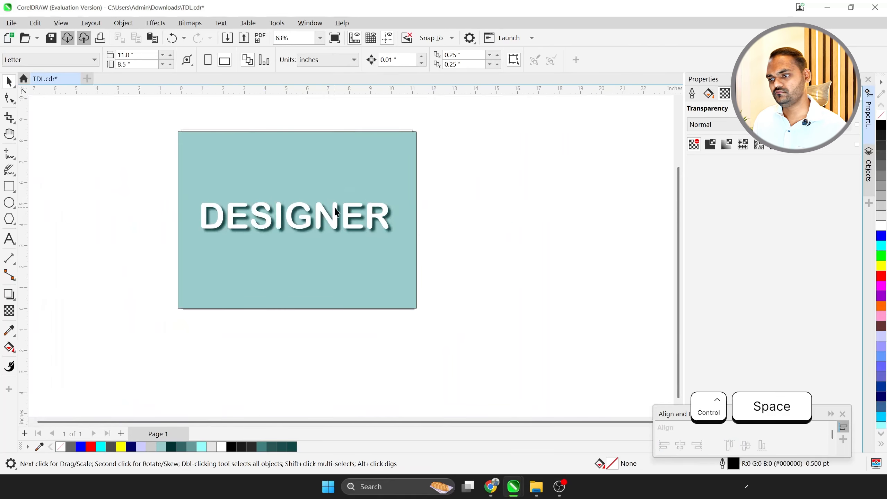
scroll(335, 210, "up", 4)
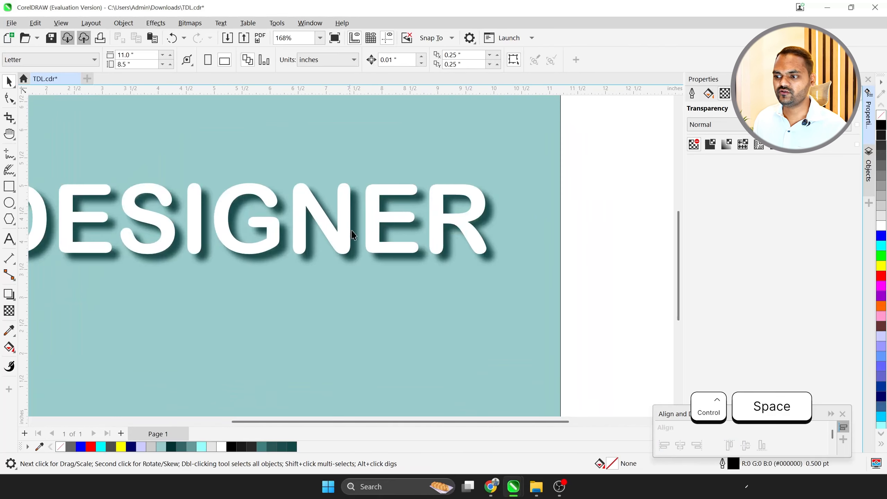
scroll(306, 220, "down", 3)
scroll(305, 221, "up", 1)
Highlight "Transparency Tool" in the Tools list of the course PDF in Chrome, and return to CorelDRAW with the background rectangle selected
key("alt+Tab")
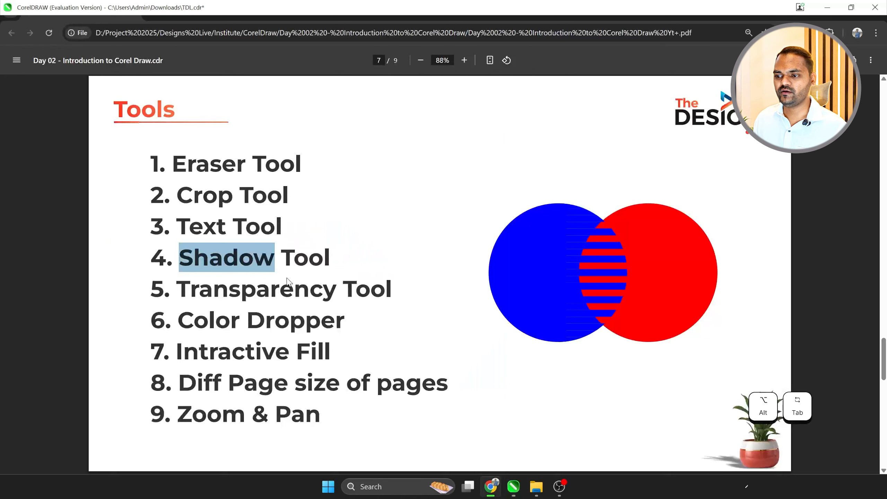
left_click_drag(177, 288, 392, 288)
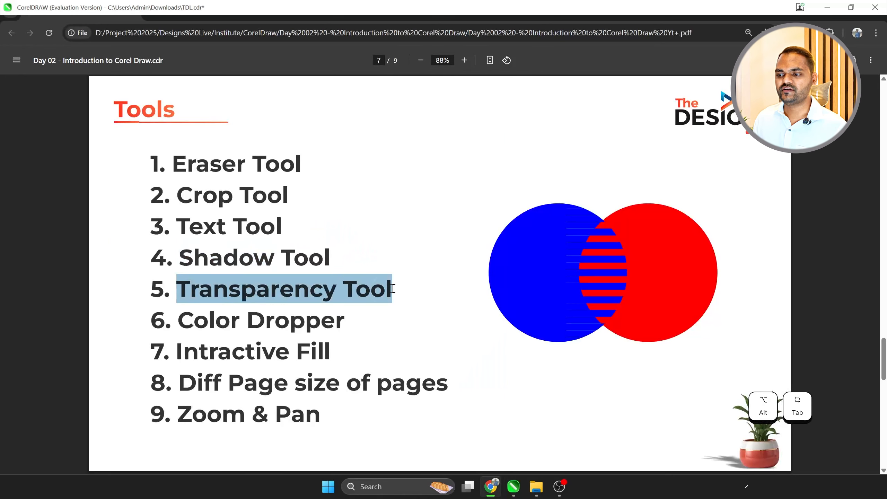
key("alt+Tab")
scroll(297, 206, "down", 4)
left_click(320, 265)
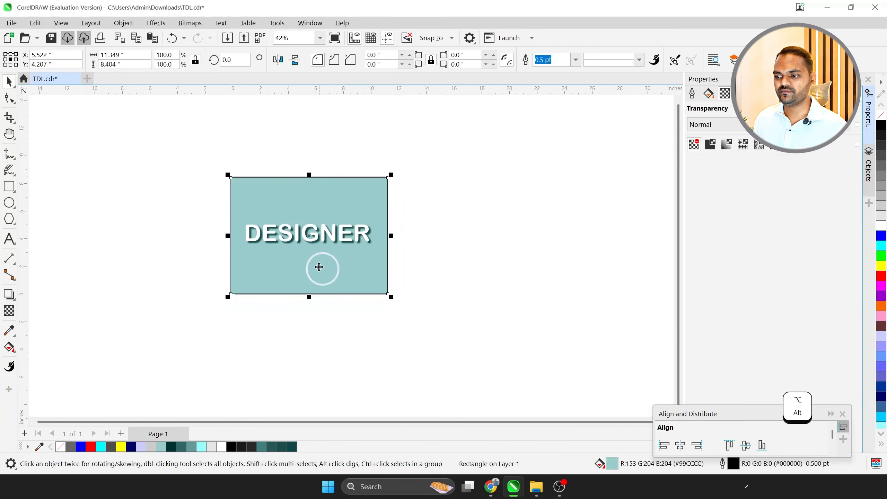
Switch to Chrome and run a Google image search for "image" in a new tab
key("alt+Tab")
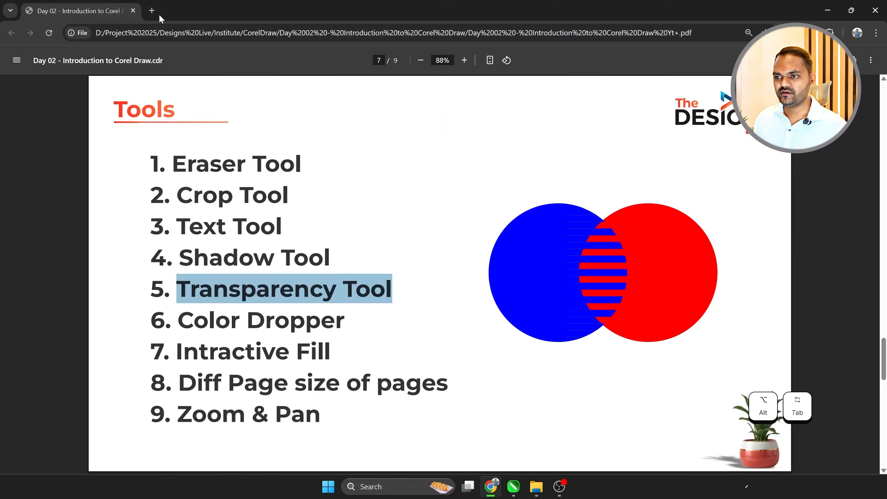
left_click(157, 12)
type("image")
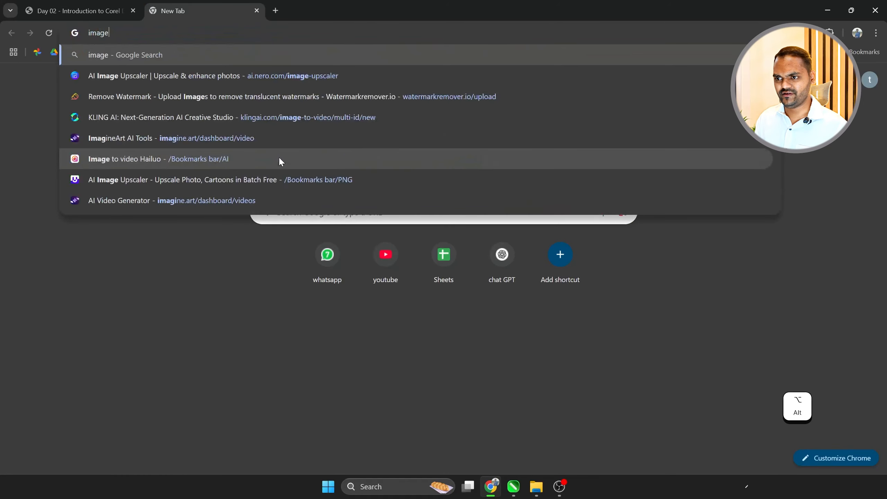
key("Return")
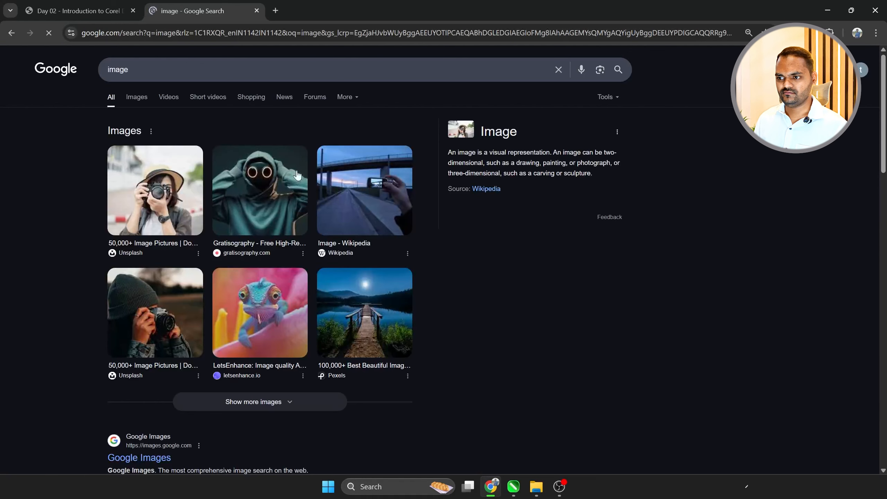
left_click(139, 101)
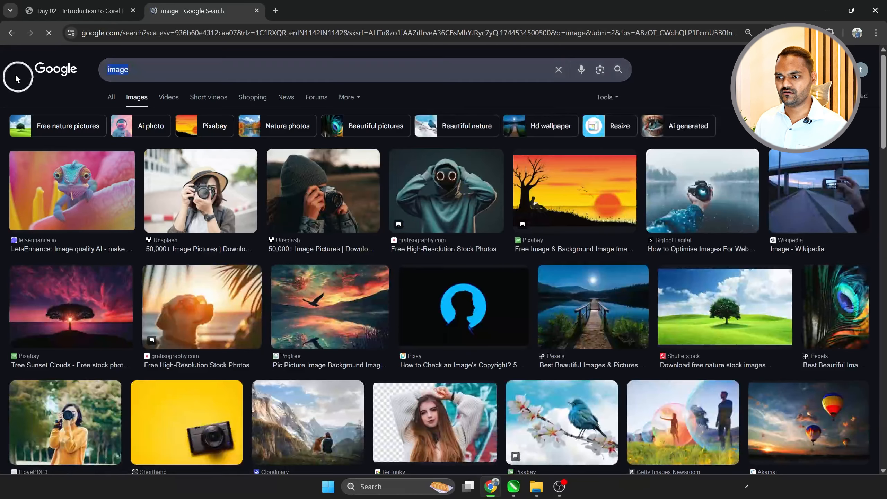
Search the images for "gorilla" and refine the query to "gorilla danger"
type("gorilla")
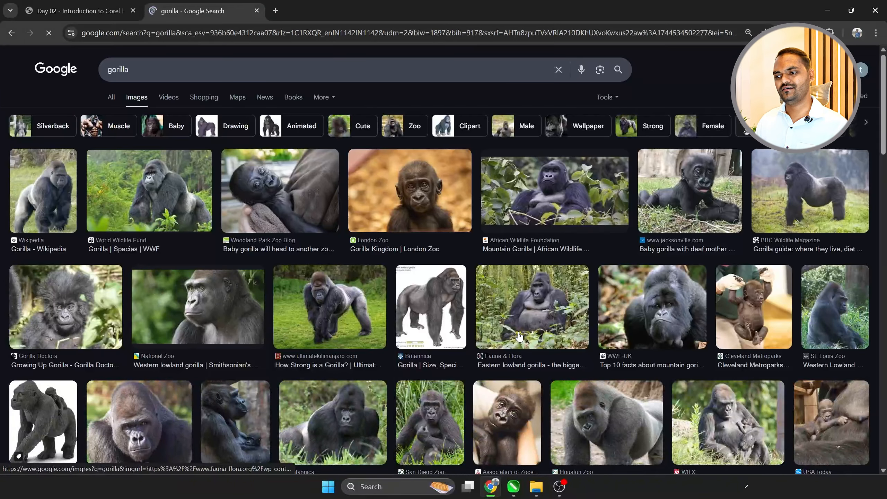
scroll(713, 353, "down", 3)
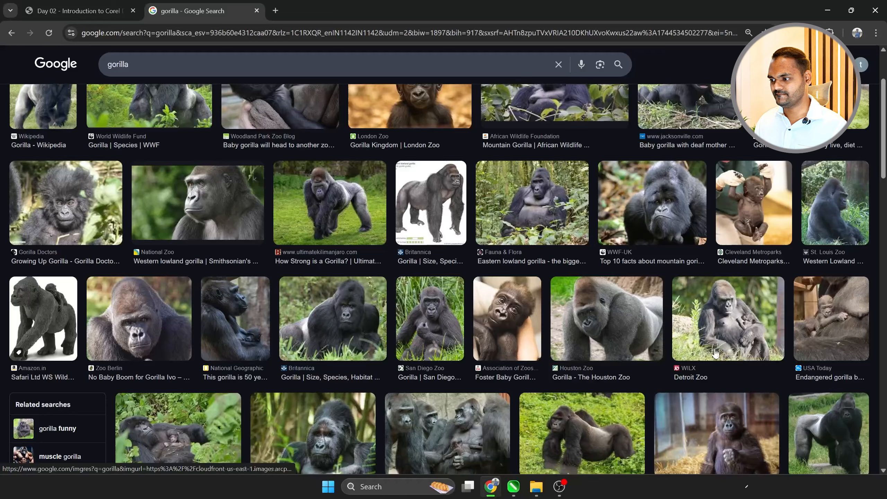
scroll(723, 340, "down", 1)
scroll(461, 336, "up", 5)
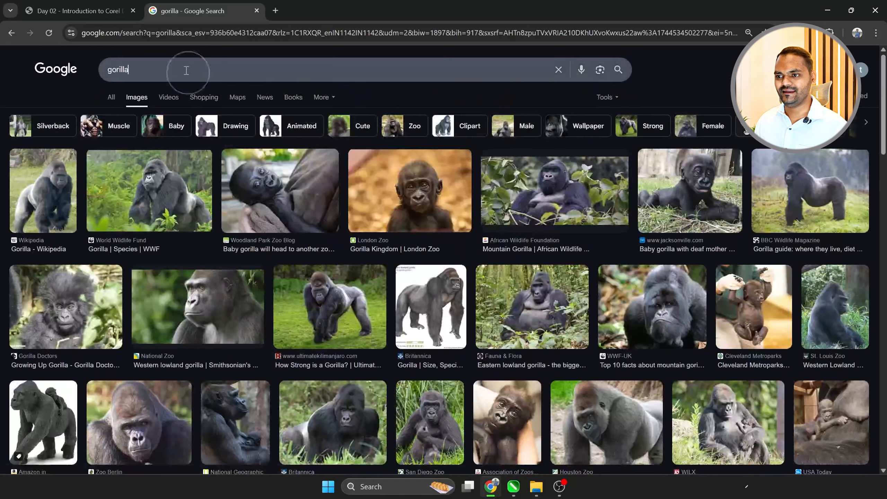
left_click(187, 70)
type("danger")
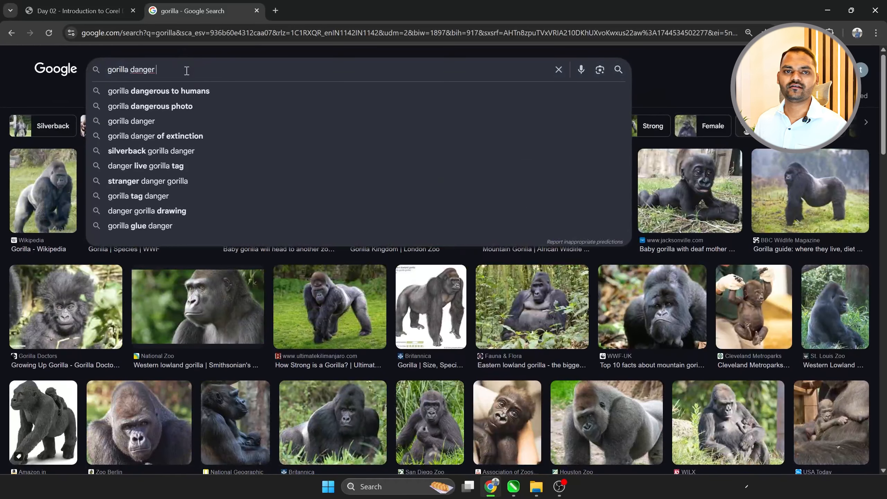
key("Return")
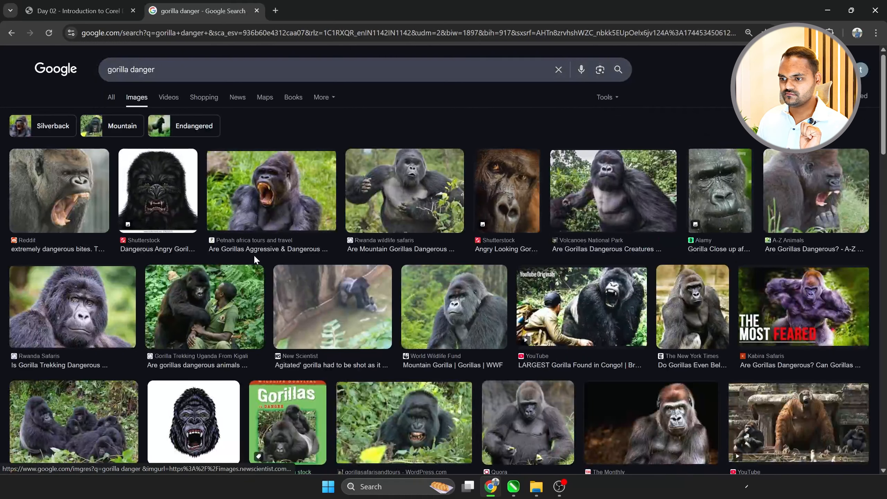
Copy the first result's roaring gorilla photo from Reddit and switch back to CorelDRAW
left_click(57, 173)
right_click(685, 281)
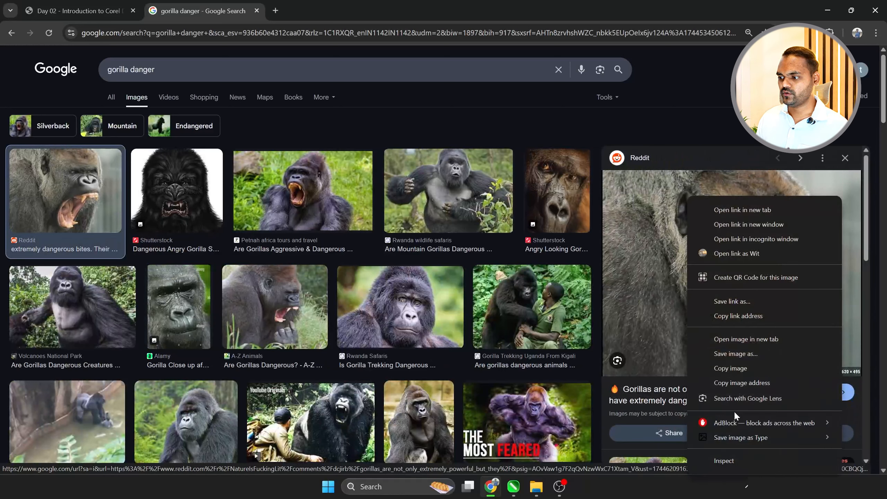
left_click(725, 369)
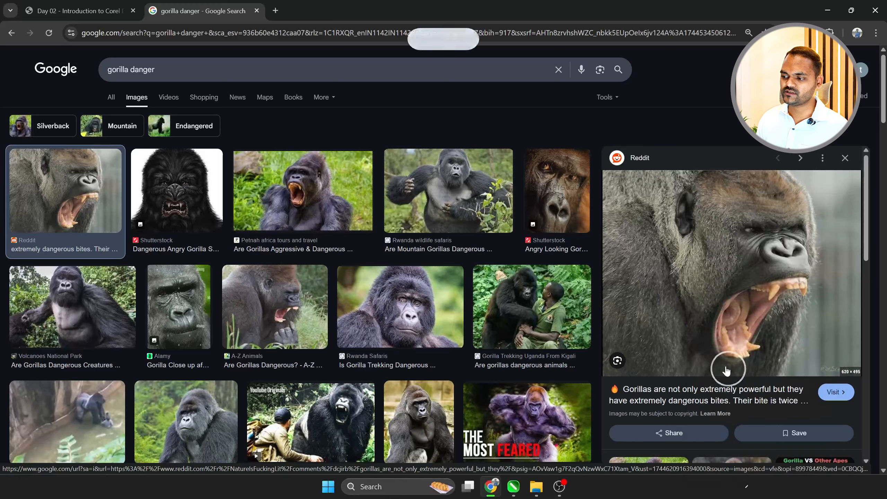
key("alt+Tab")
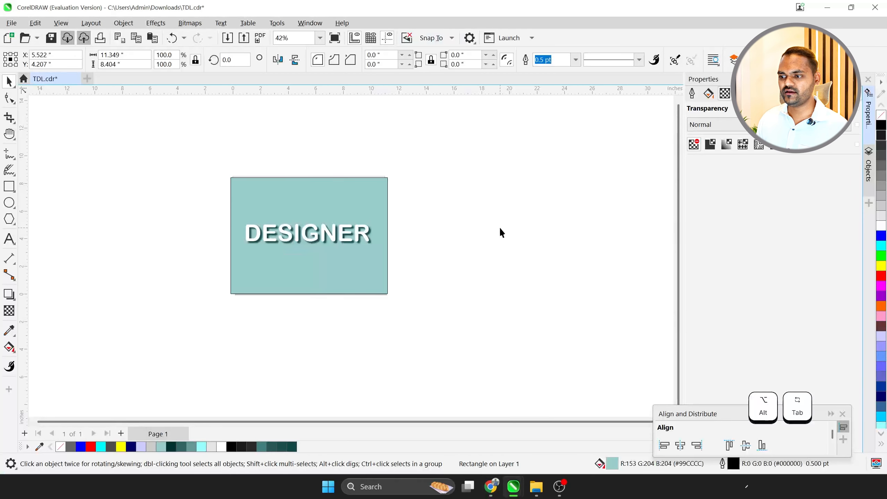
Paste the copied gorilla photo onto the page and place it partly over the word DESIGNER and the teal background
key("ctrl+v")
left_click_drag(262, 241, 290, 262)
scroll(340, 262, "up", 4)
scroll(255, 212, "up", 1)
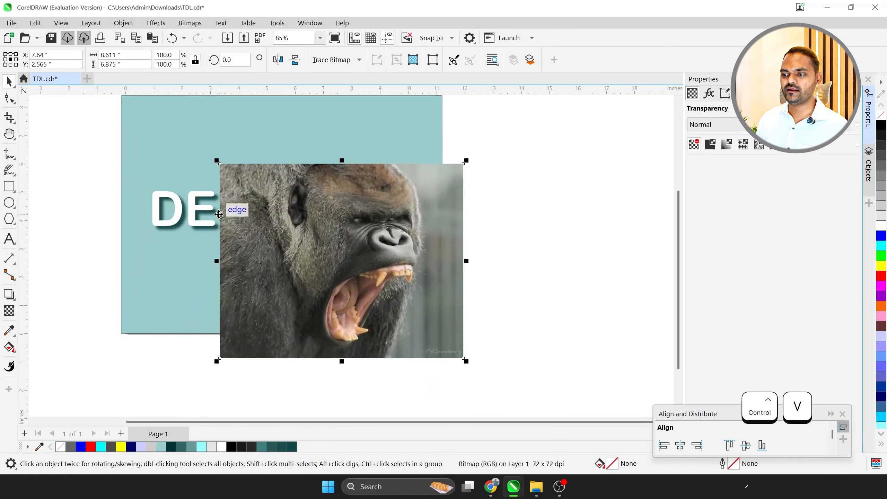
Apply a uniform transparency of 48 to the gorilla photo with the Transparency tool
left_click(9, 312)
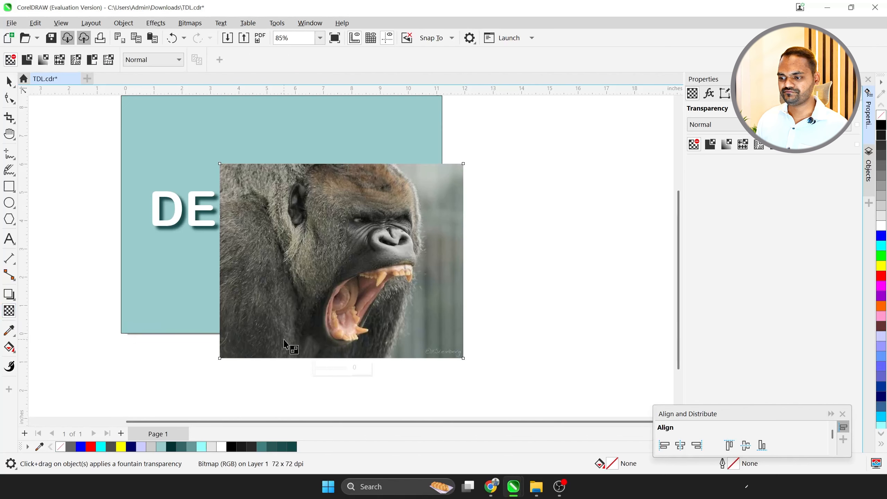
left_click(321, 368)
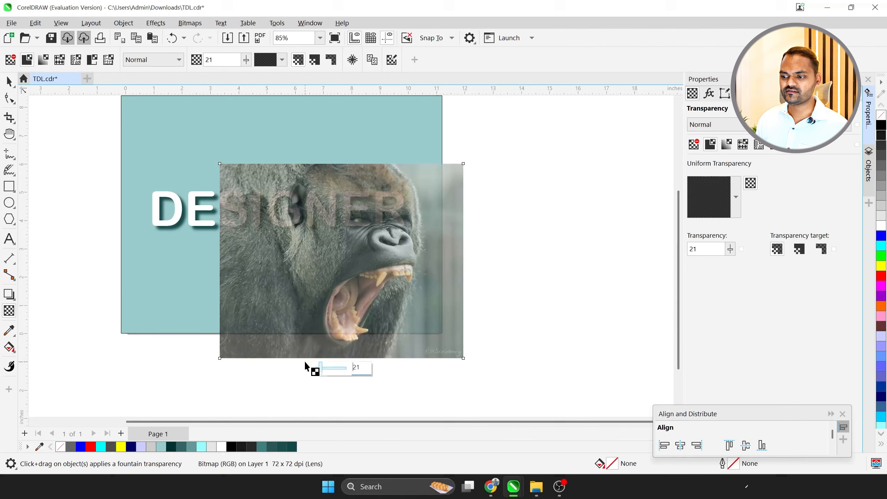
left_click(343, 369)
mouse_move(344, 370)
left_mouse_down()
mouse_move(318, 370)
mouse_move(344, 369)
mouse_move(330, 368)
left_mouse_up()
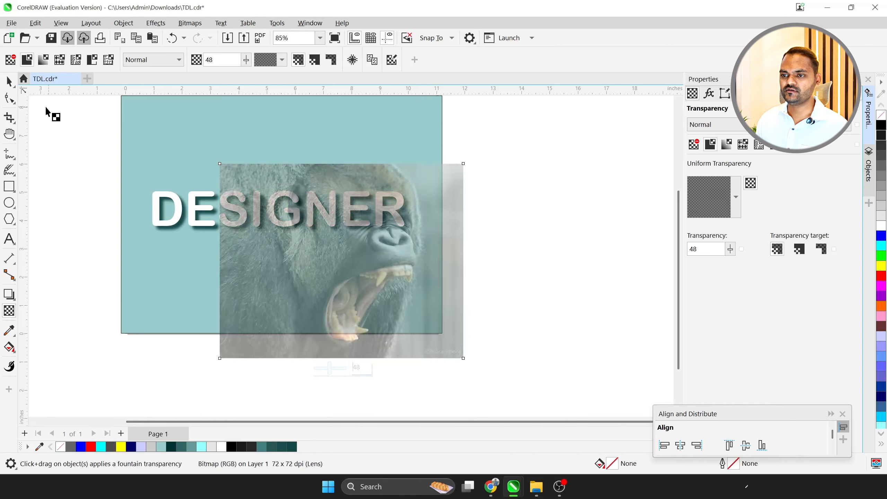
Center the gorilla photo on the page over the word DESIGNER and inspect how the text shows through it
left_click(9, 81)
scroll(298, 279, "down", 3)
key("p")
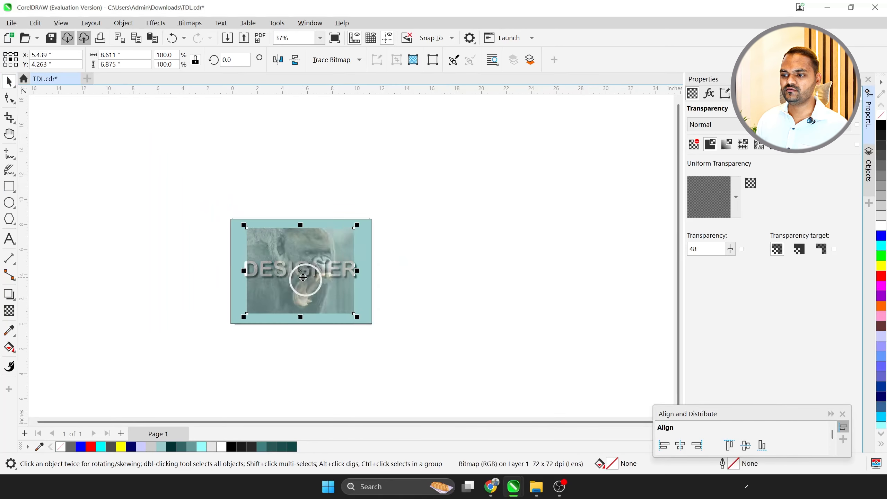
scroll(299, 273, "up", 4)
scroll(316, 272, "up", 2)
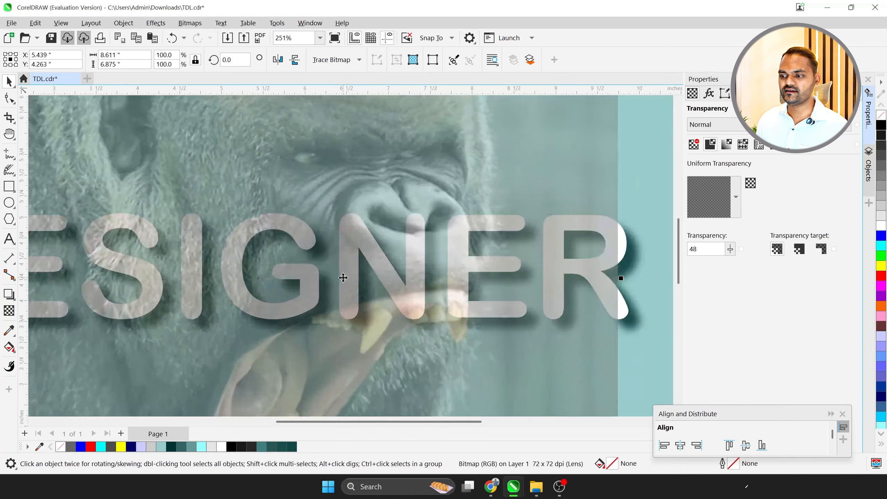
scroll(290, 277, "down", 5)
scroll(265, 317, "up", 2)
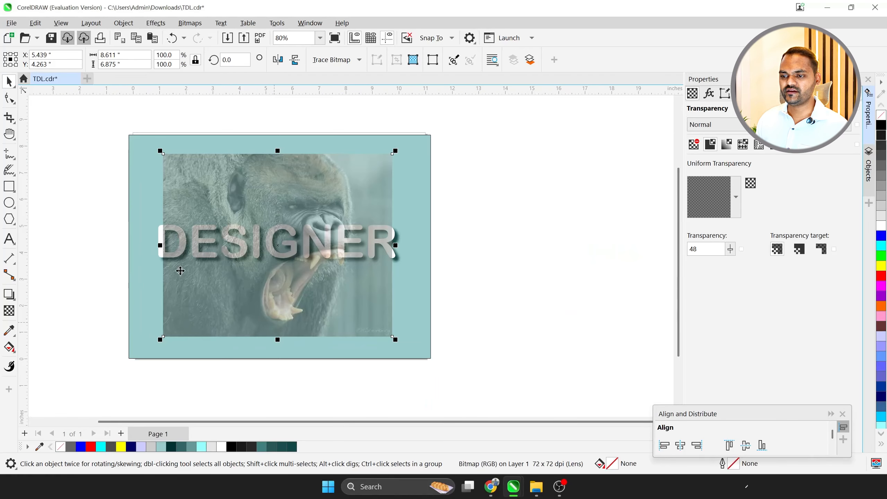
Try uniform transparency values of 0 and 100 on the gorilla photo
left_click(9, 310)
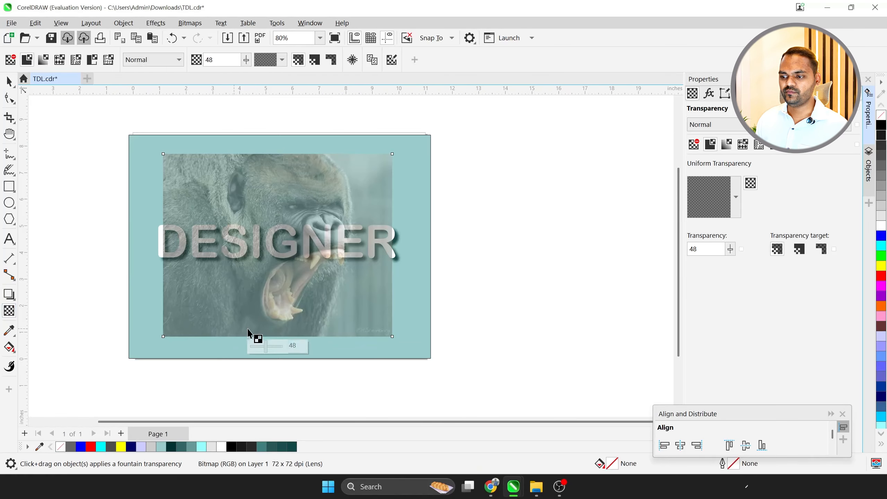
double_click(296, 345)
type("0")
key("Return")
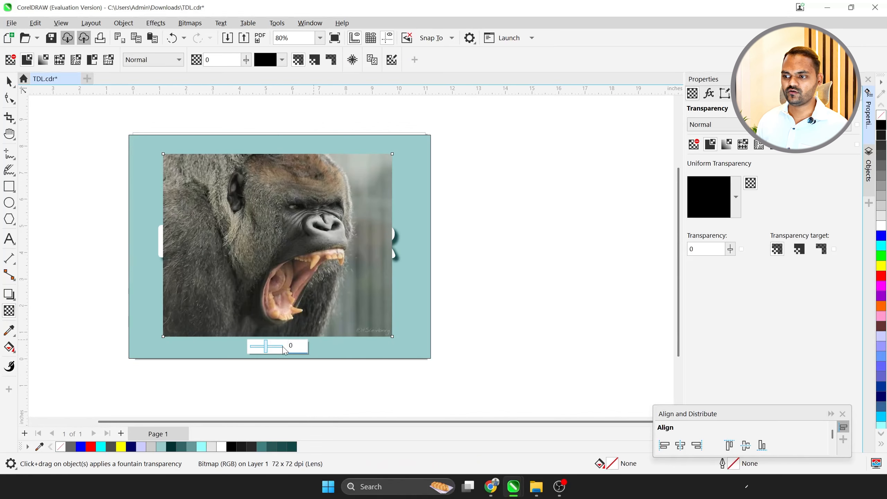
type("100")
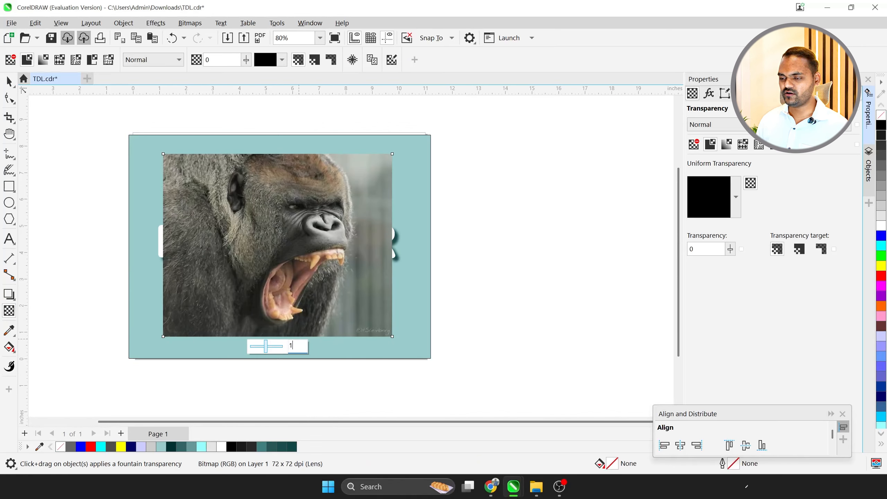
key("Return")
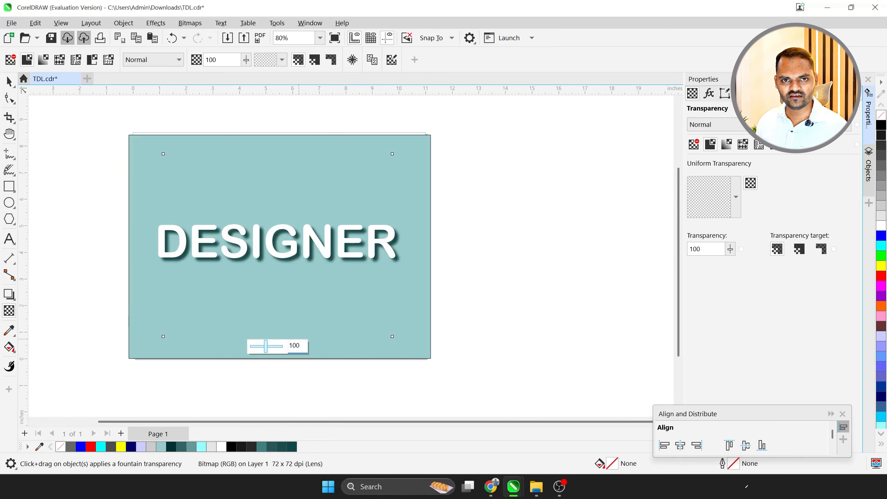
Set the gorilla photo's uniform transparency back to 0 and return to the Pick tool
left_click(267, 346)
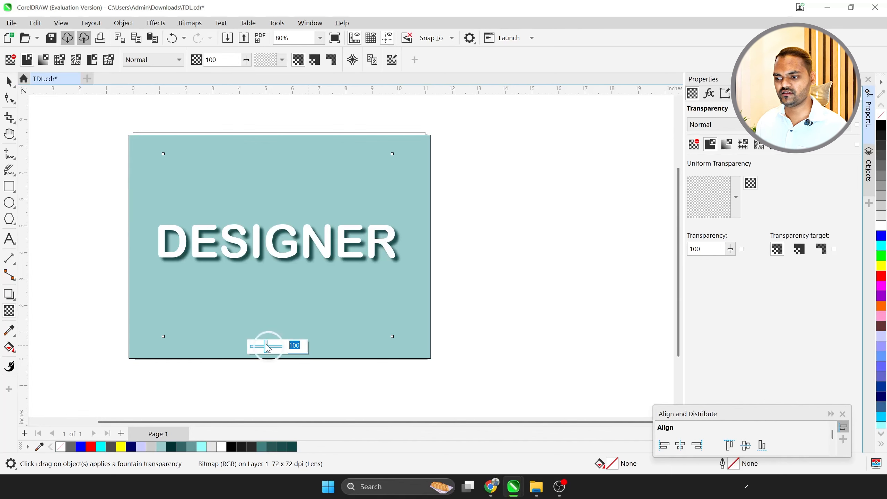
type("0")
key("Return")
left_click(273, 264)
key("ctrl+space")
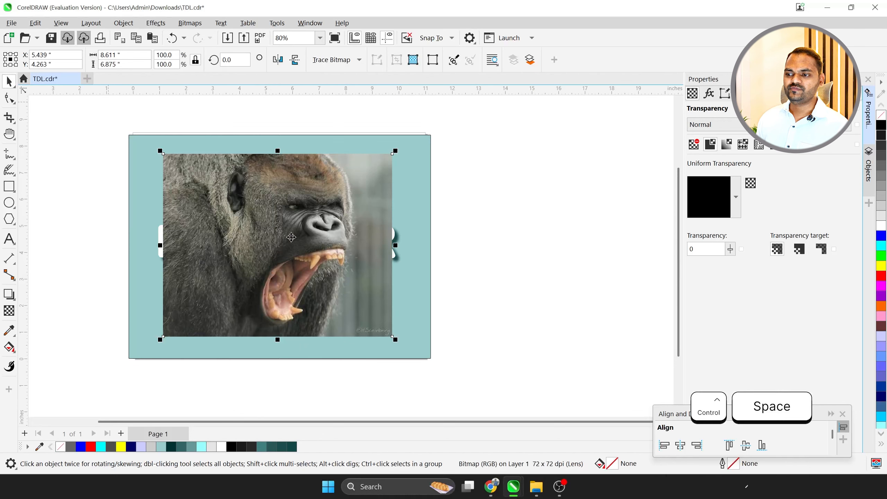
Try the vector pattern, bitmap pattern, two-color pattern and texture transparency types in turn on the gorilla photo
left_click(271, 242)
left_click(9, 311)
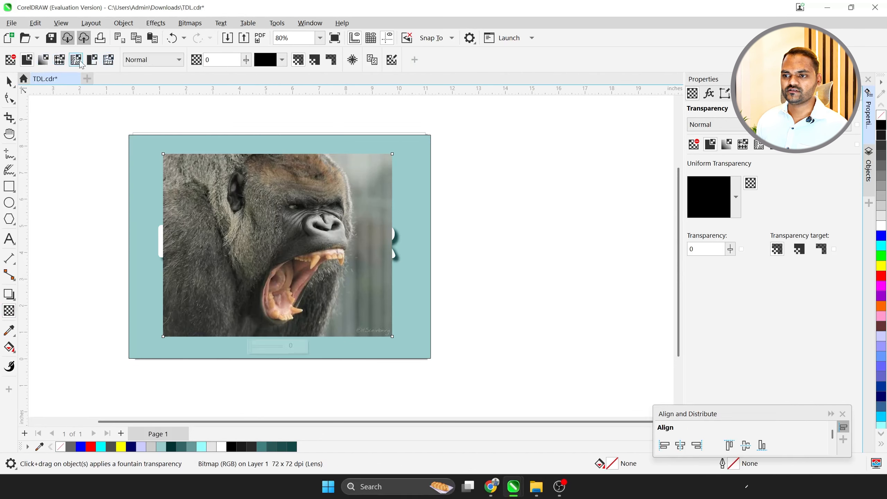
left_click(59, 61)
scroll(275, 230, "up", 2)
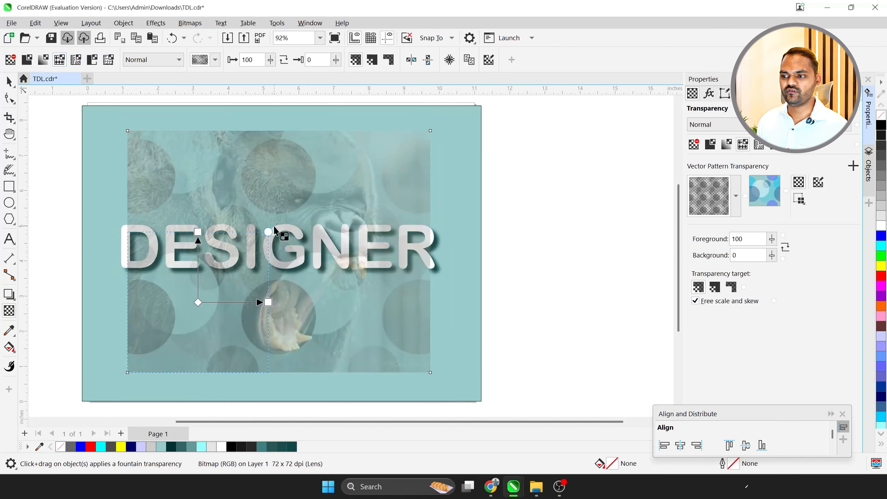
scroll(275, 230, "up", 2)
left_click(76, 60)
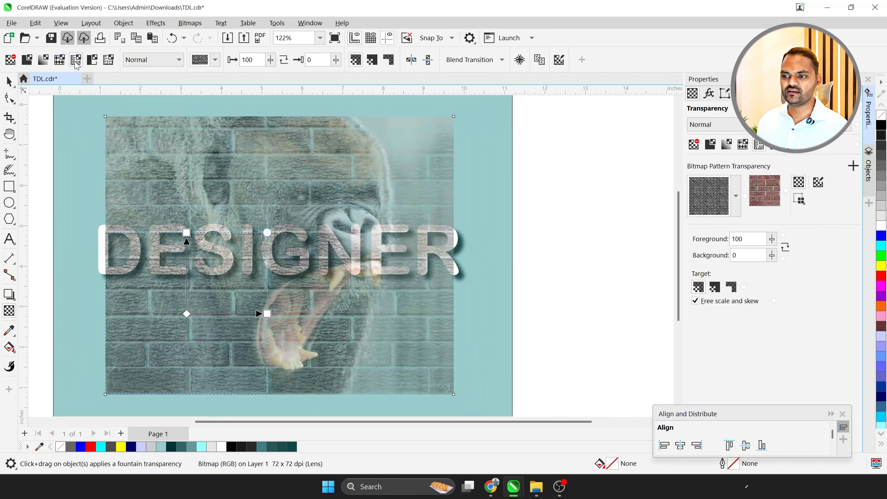
left_click(92, 60)
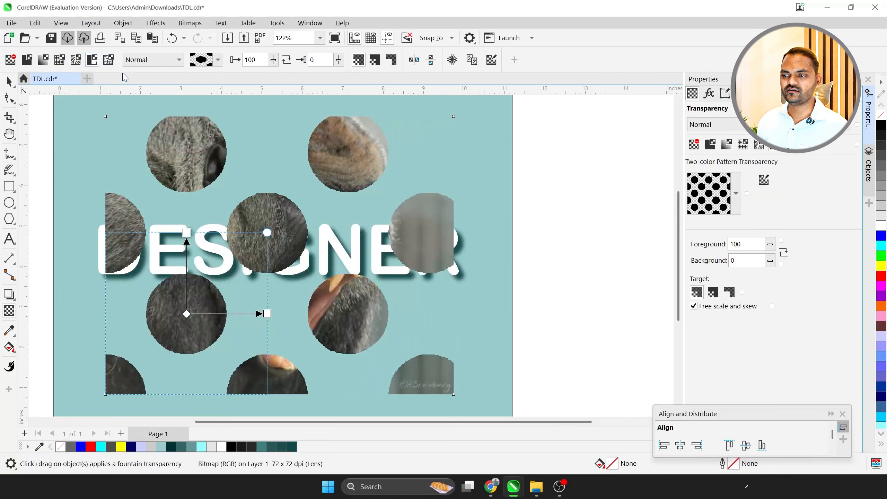
left_click(109, 60)
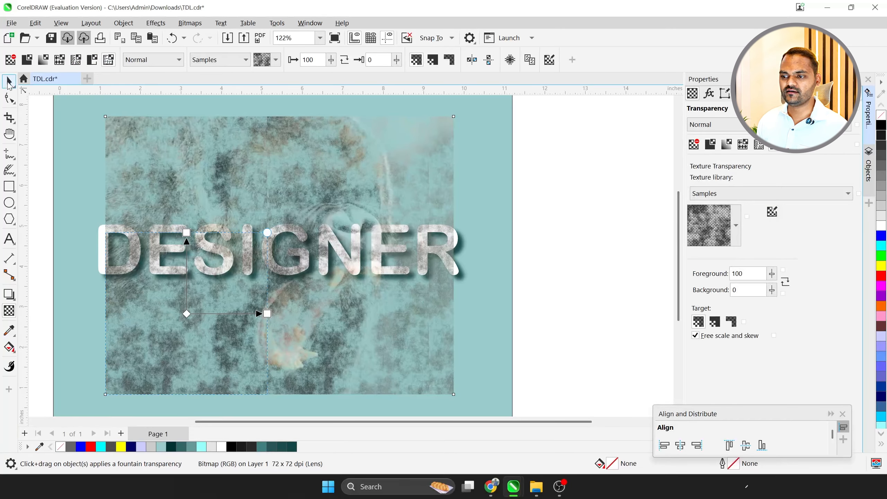
Stretch the gorilla photo horizontally on both sides with the Pick tool to about 9.12 inches wide
left_click(8, 82)
left_click_drag(103, 255, 90, 255)
left_click_drag(456, 256, 465, 256)
scroll(451, 307, "down", 2)
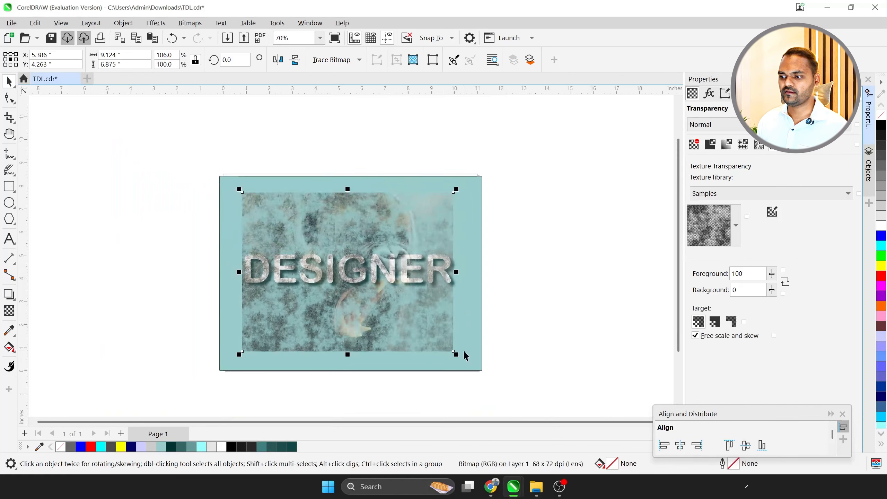
Enlarge the gorilla photo from its corners to cover the background rectangle, about 11.16 by 8.41 inches, and undo both scalings
left_click_drag(457, 354, 483, 373)
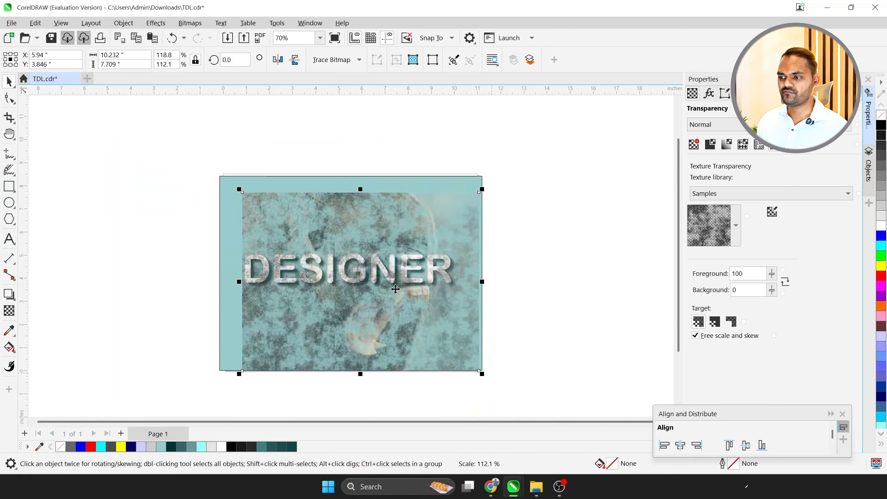
left_click_drag(238, 189, 221, 179)
scroll(383, 301, "up", 2)
scroll(383, 301, "down", 1)
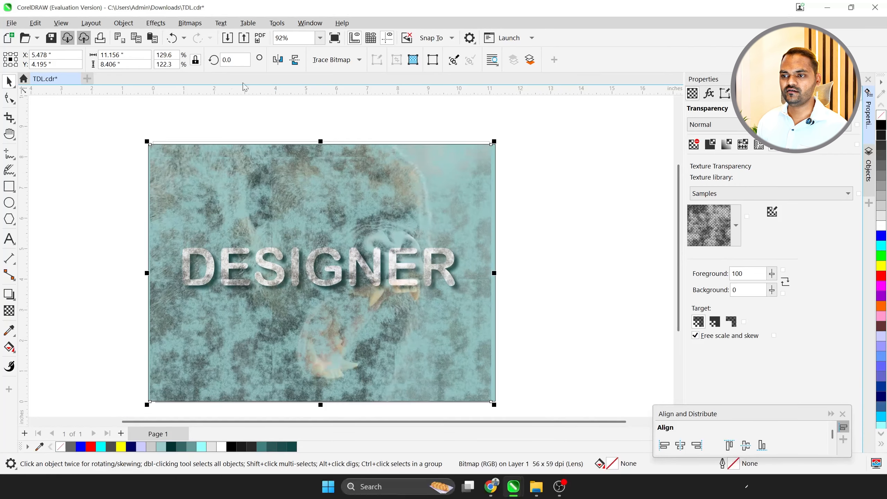
key("ctrl+z")
key("ctrl+z")
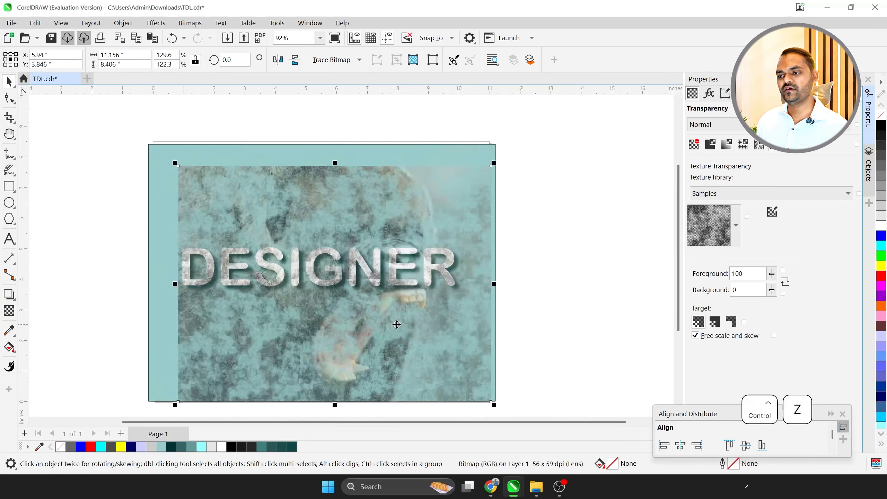
scroll(308, 298, "up", 1)
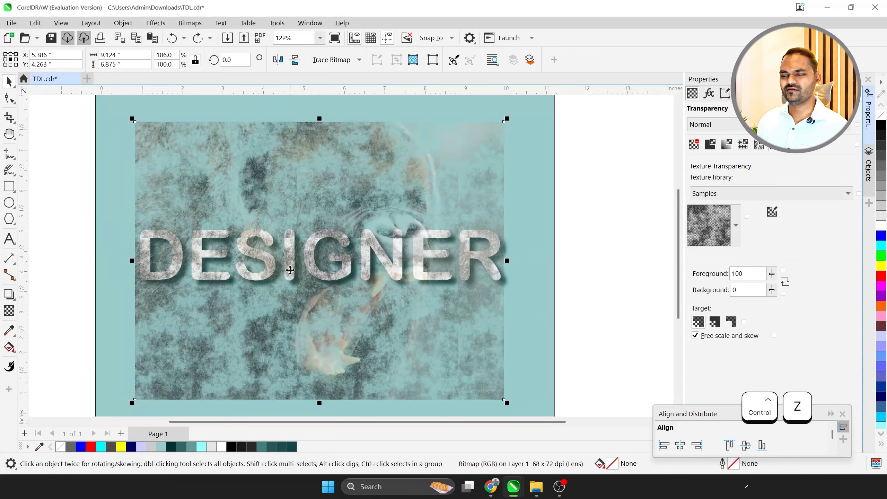
Remove the texture transparency from the gorilla photo using the Transparency tool's no-transparency option
left_click(9, 310)
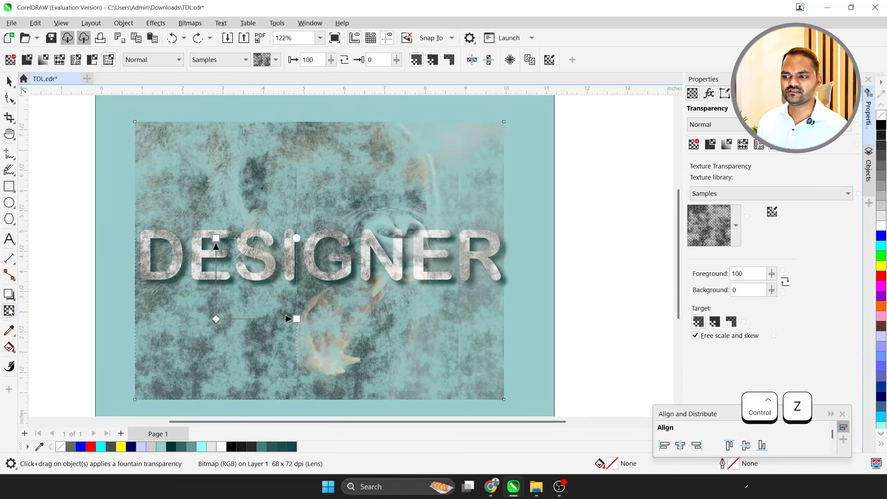
key("ctrl+space")
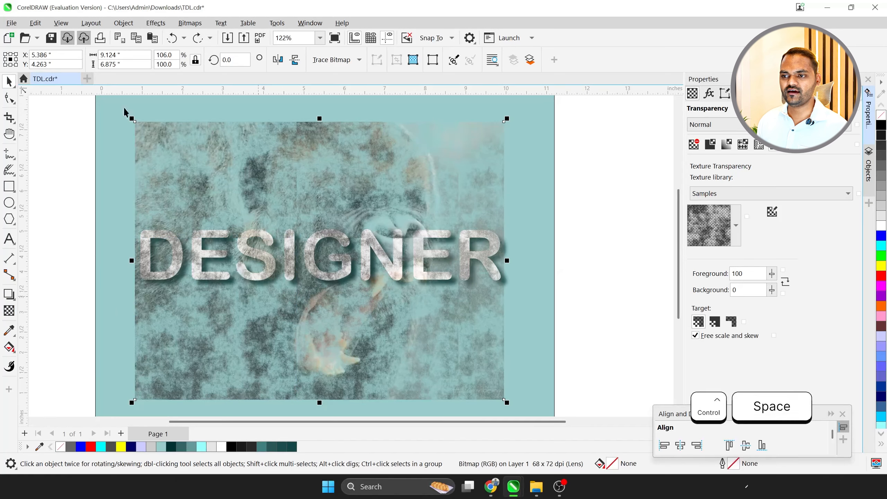
left_click(9, 310)
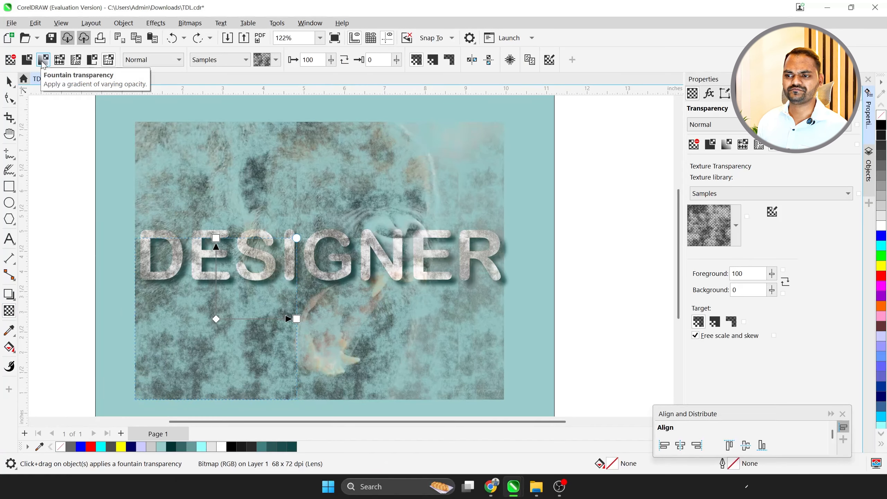
left_click(10, 60)
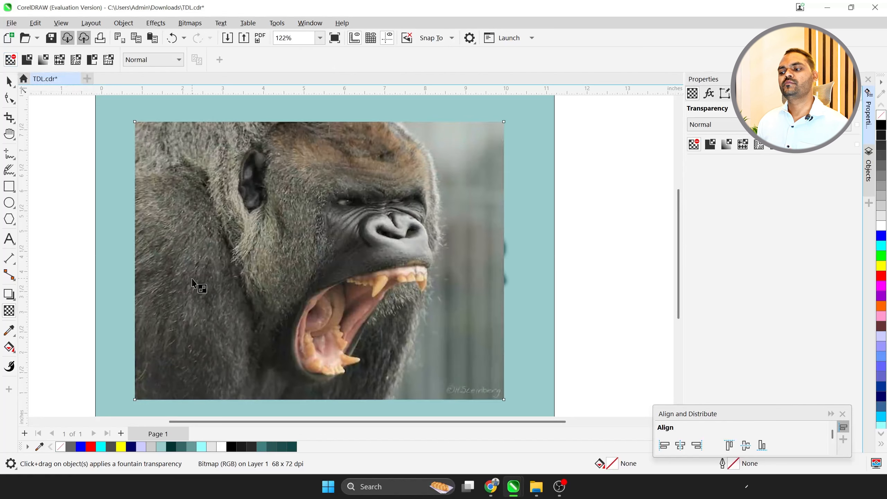
Apply a fountain transparency diagonally from the gorilla photo's lower left toward its upper right at about 37°, and set its end node to 50%
scroll(372, 297, "down", 2)
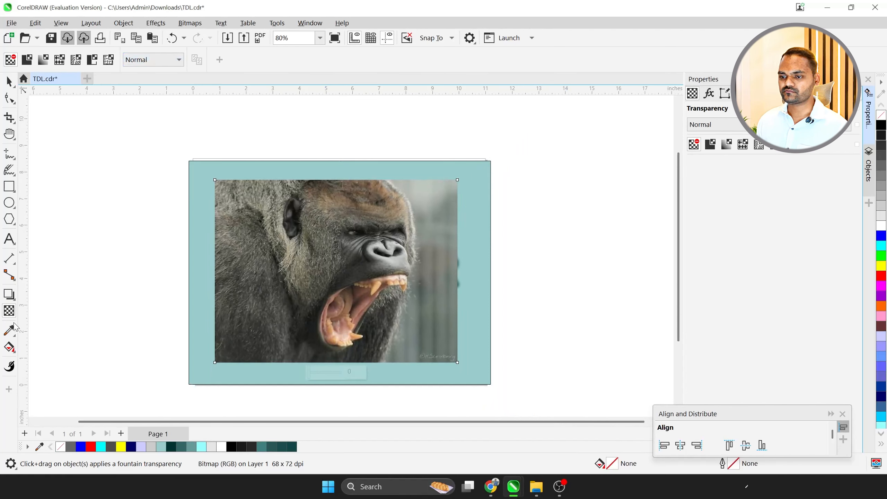
left_click_drag(227, 338, 428, 223)
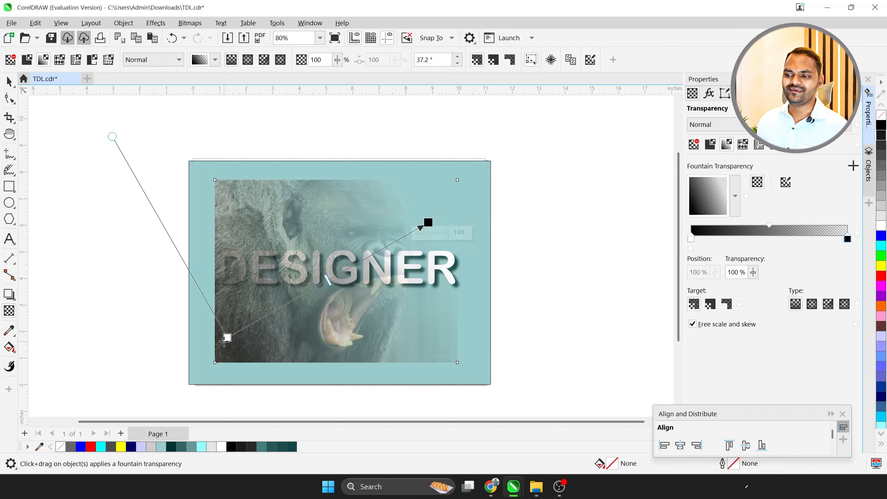
left_click(228, 337)
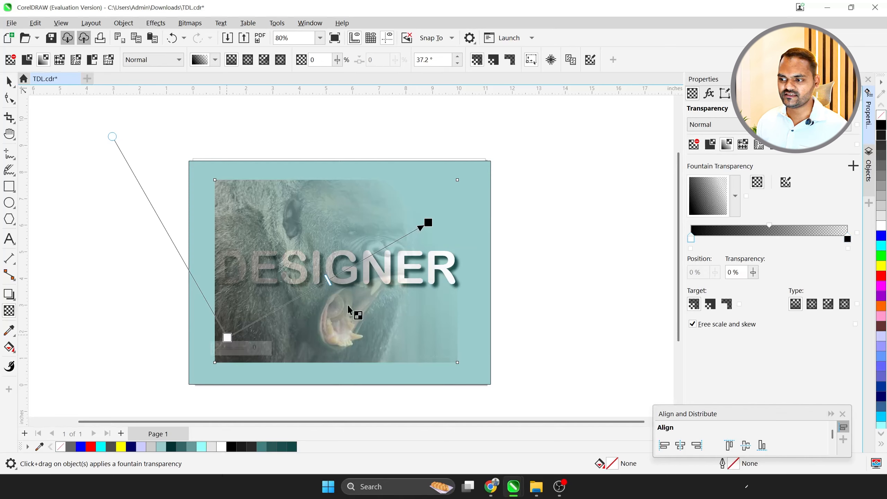
left_click(427, 223)
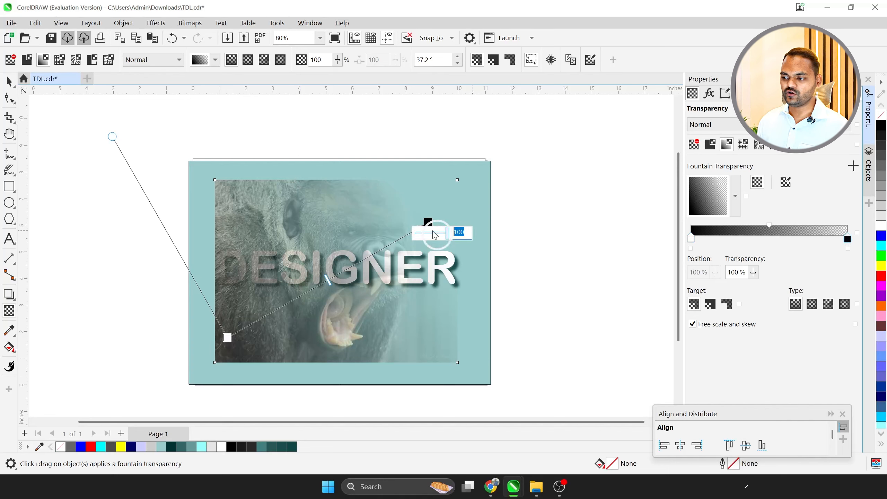
type("50")
key("Return")
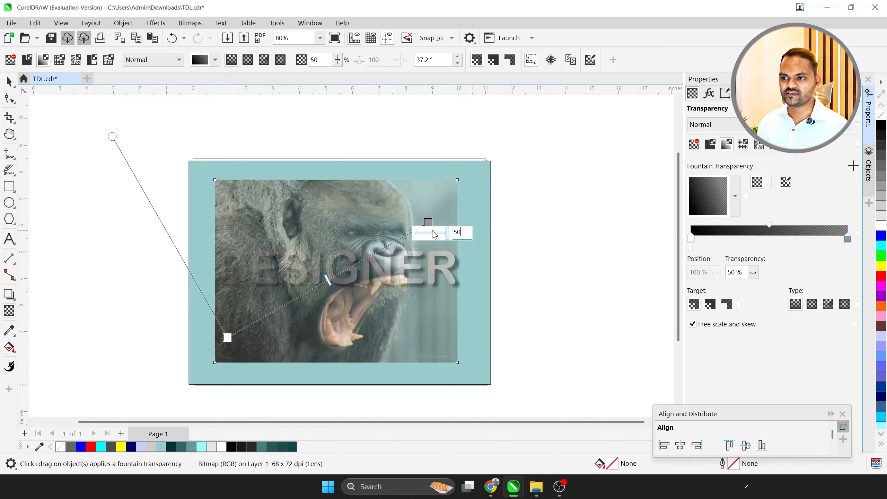
Set the fountain transparency's start node to 100%, and try to undo the change and return to the Pick tool
left_click(227, 337)
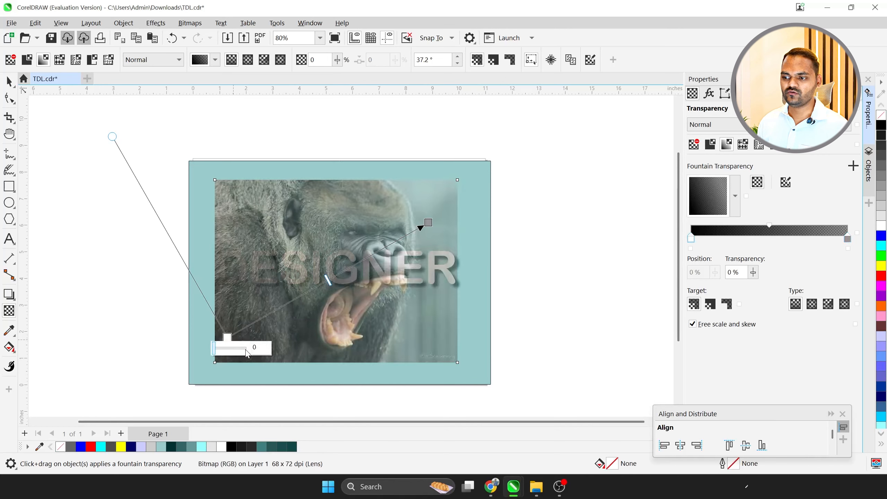
type("100")
key("Return")
key("ctrl+z")
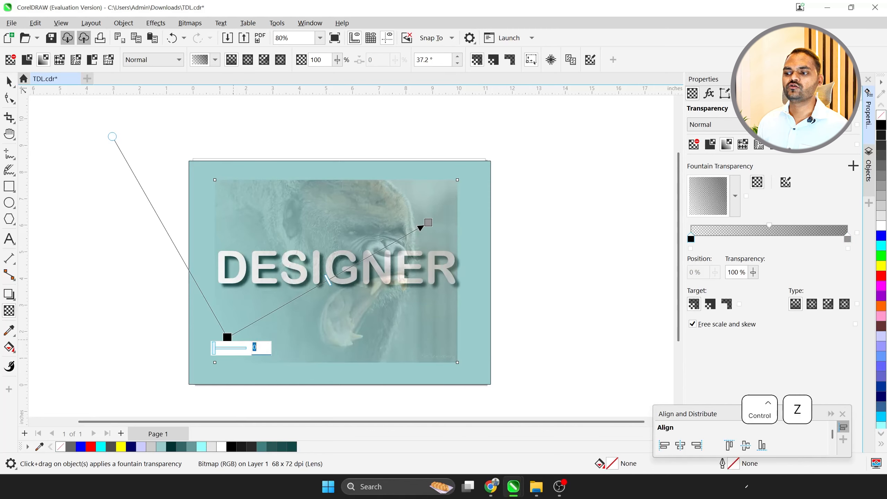
key("ctrl+space")
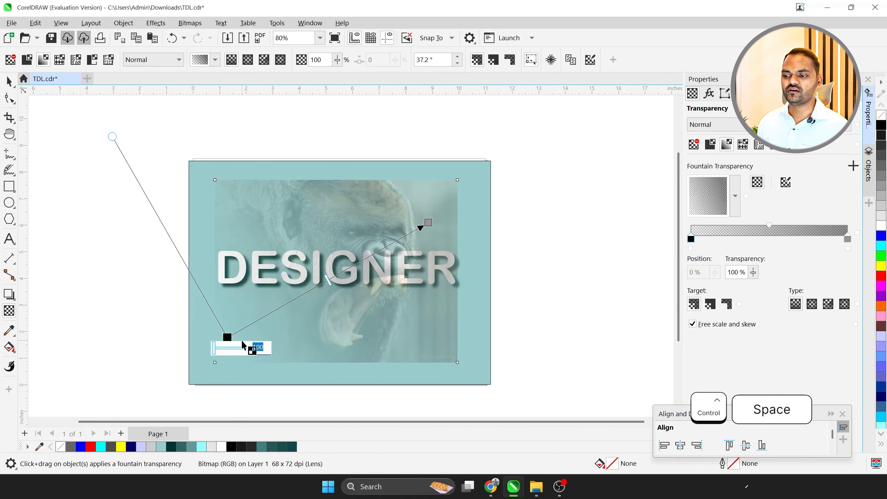
Undo the fountain transparency changes on the gorilla photo back to its fully opaque state
left_click(6, 84)
key("ctrl+z")
key("ctrl+z")
key("ctrl+z")
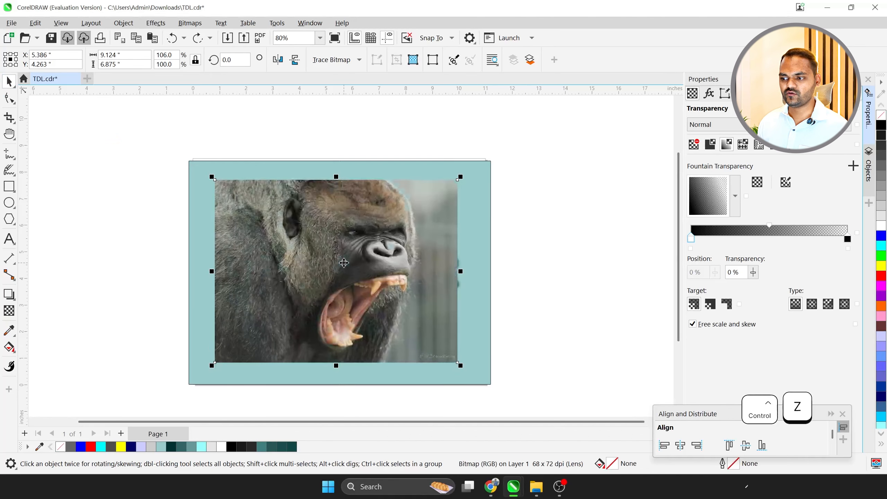
key("ctrl+z")
scroll(344, 263, "down", 1)
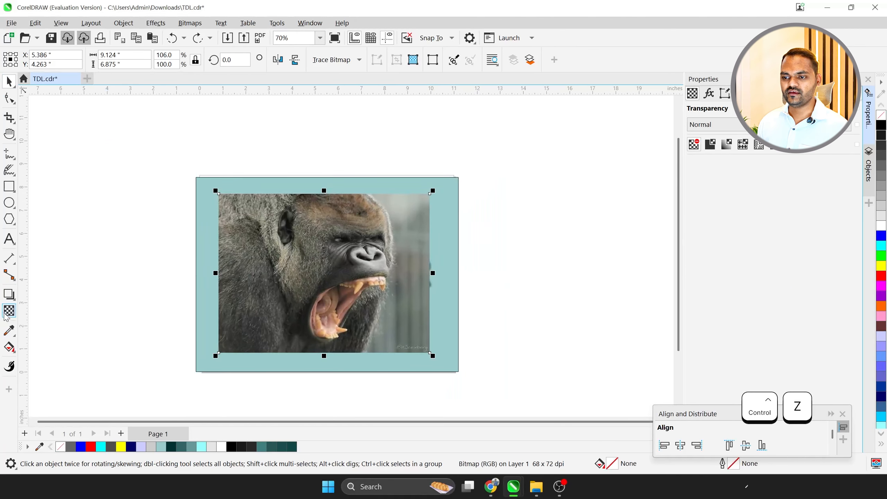
Apply a fountain transparency diagonally across the gorilla photo at about 37.5° and change its type to elliptical
left_click(8, 311)
left_click_drag(265, 323, 373, 251)
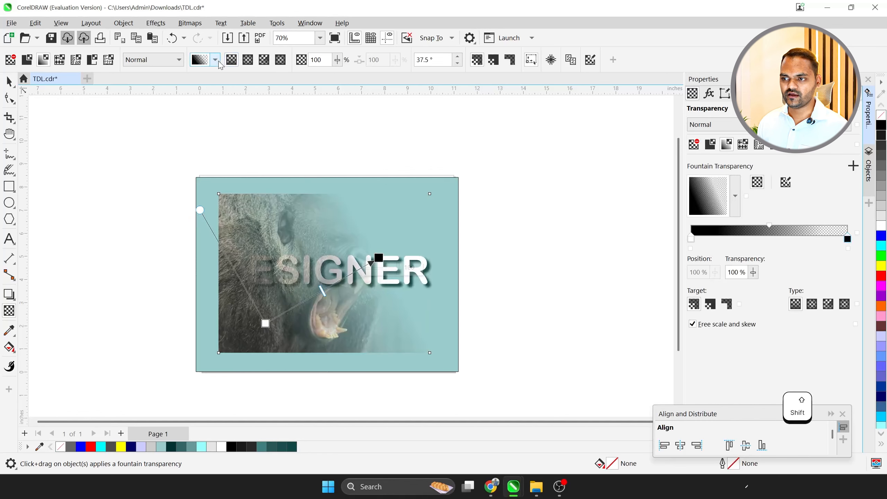
left_click(248, 60)
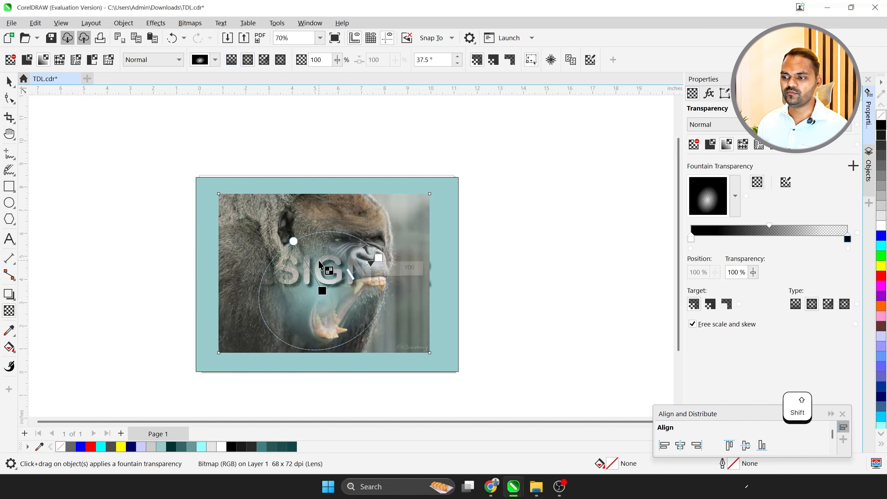
Centre the elliptical fountain transparency on the gorilla photo and widen it horizontally almost to the photo's side edge, at about 0.2°
left_click_drag(324, 290, 324, 270)
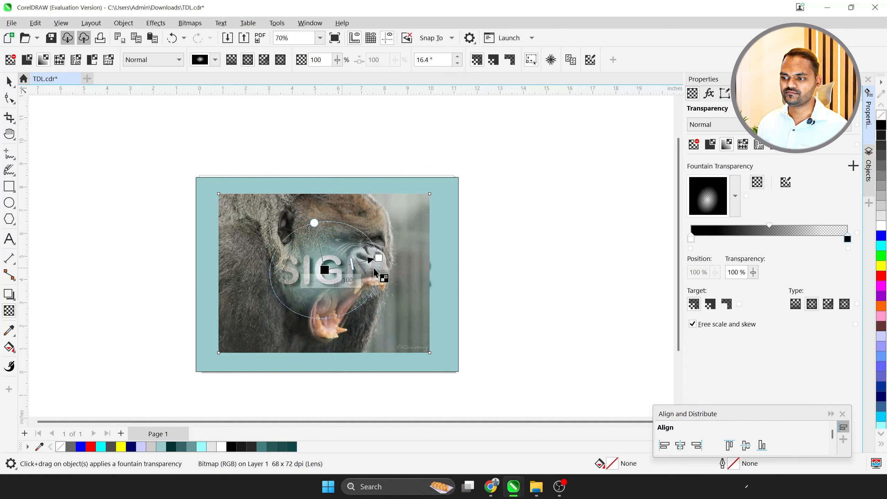
left_click_drag(377, 258, 414, 269)
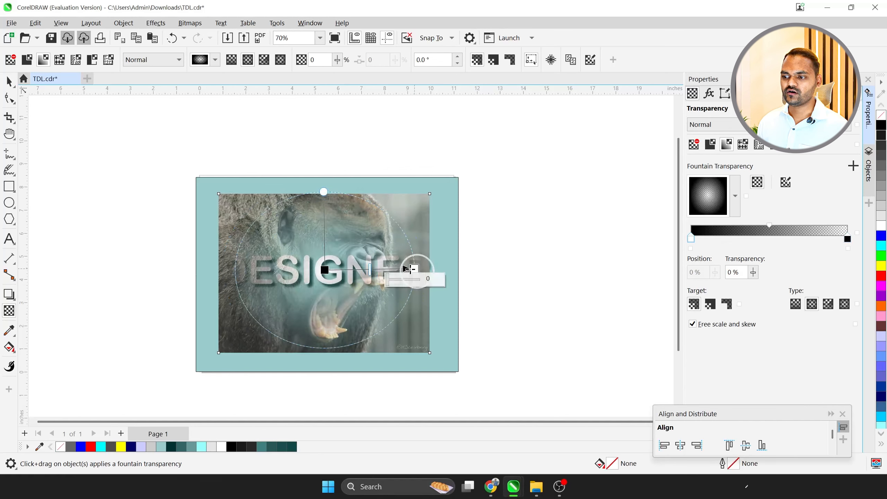
left_click_drag(325, 269, 328, 273)
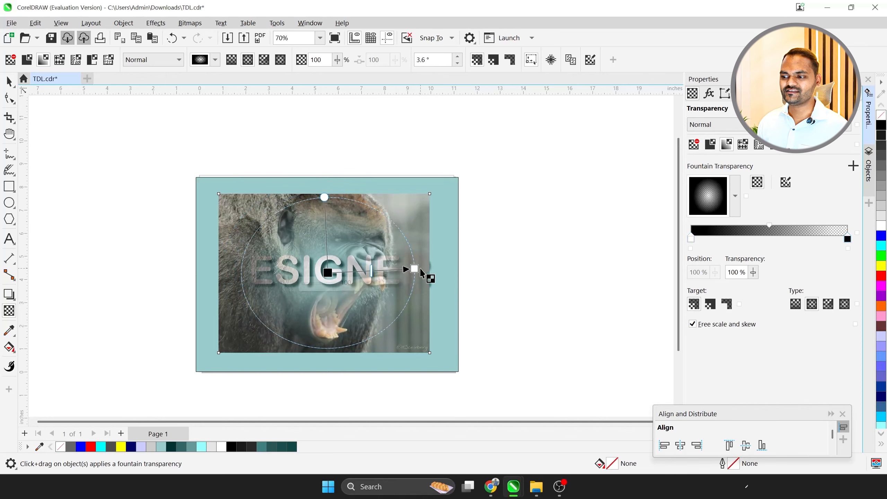
left_click_drag(414, 267, 424, 273)
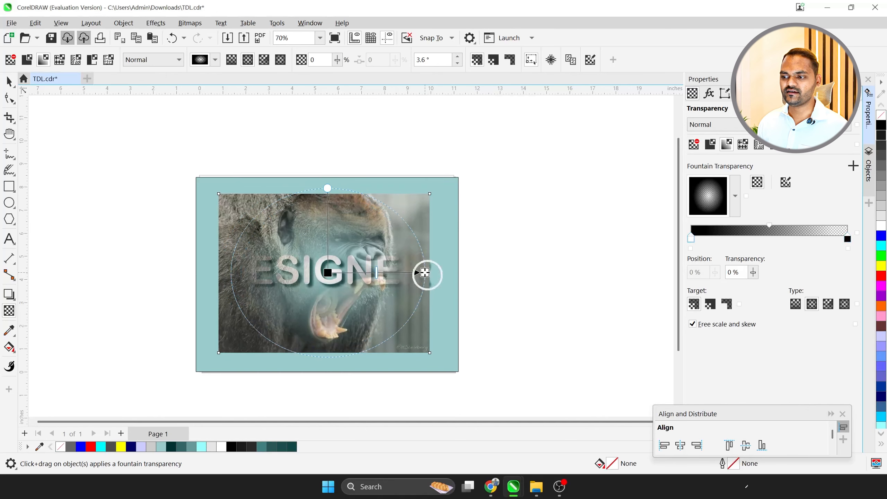
left_click(329, 274)
scroll(333, 277, "up", 2)
key("ctrl+space")
scroll(286, 288, "down", 3)
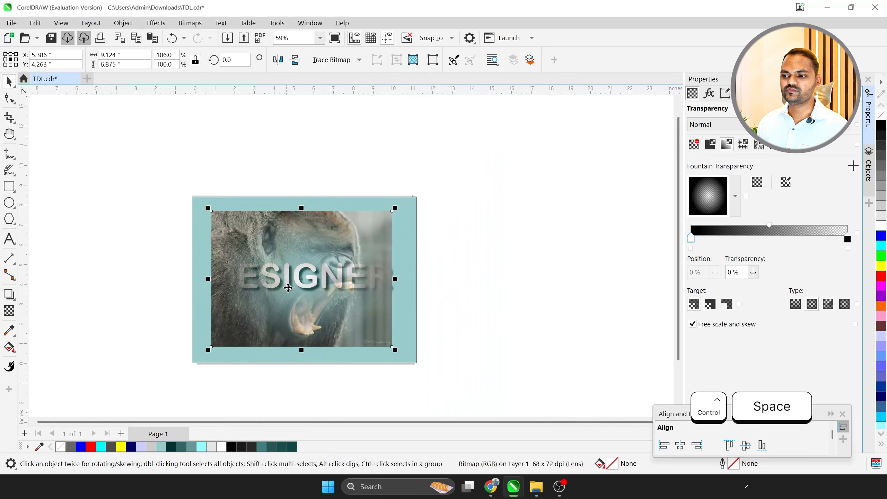
key("ctrl+space")
scroll(378, 278, "up", 2)
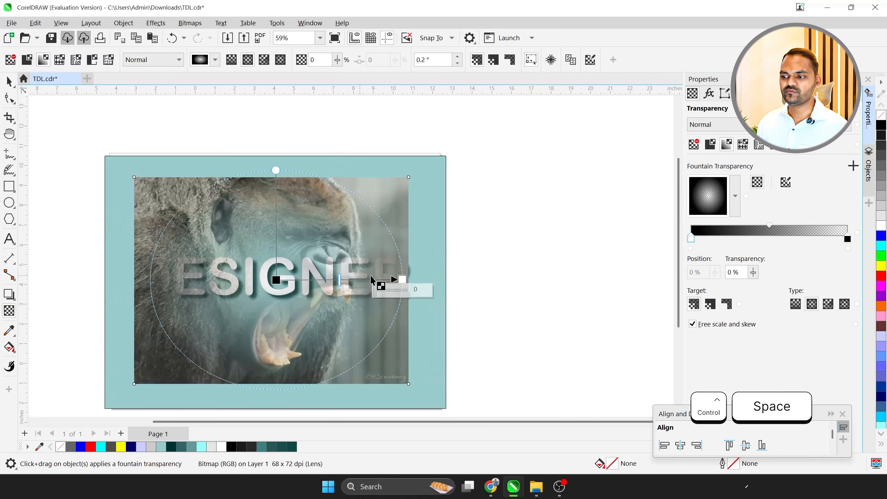
Set the elliptical transparency's outer node to 100% and its centre node to 0%
left_click(403, 279)
type("1")
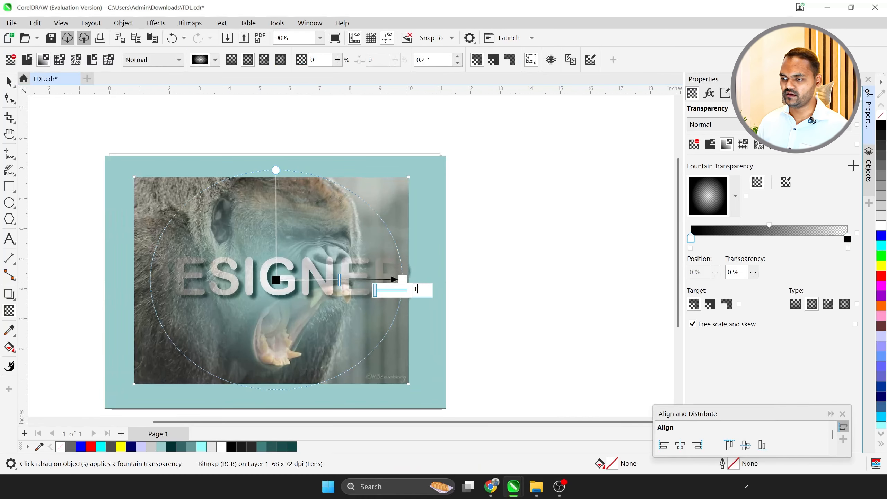
type("00")
key("Return")
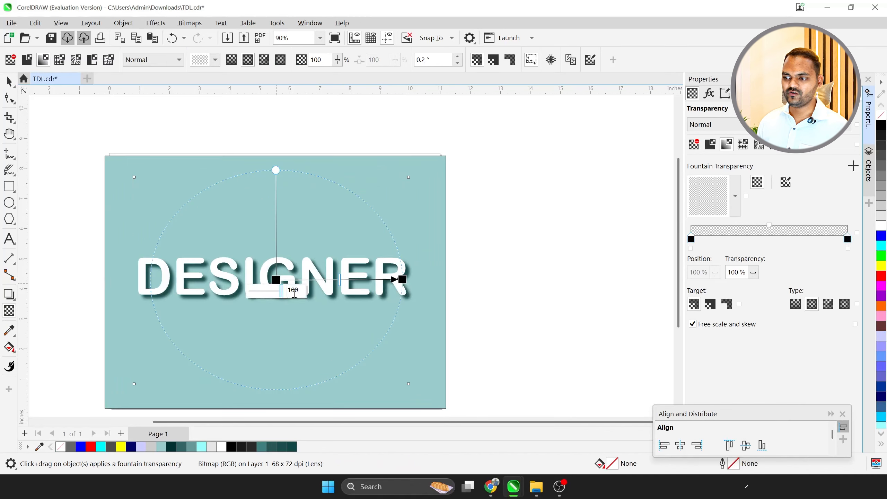
key("Return")
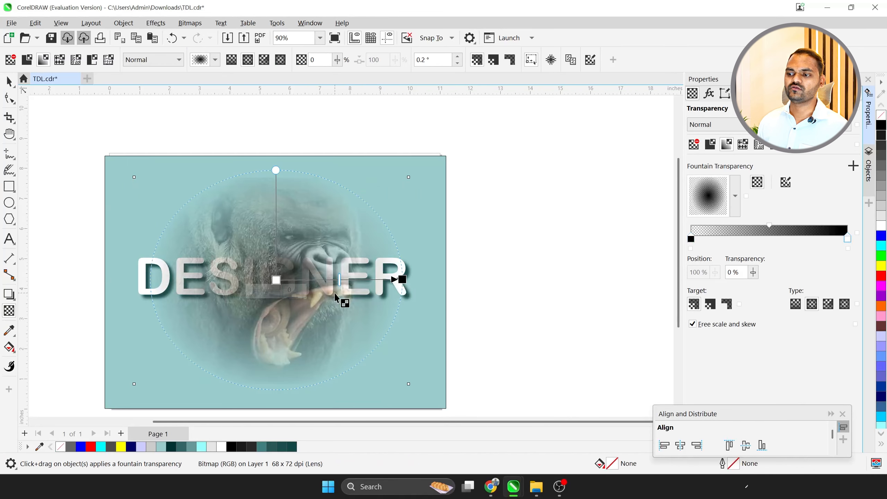
Move the faded gorilla photo off the teal rectangle onto the empty area to its right, at about X 18.1", Y 4.4"
left_click(7, 83)
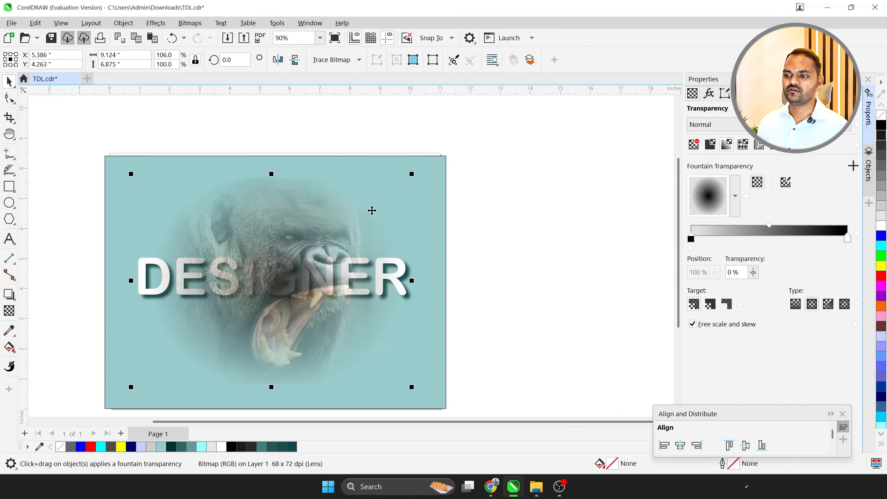
scroll(325, 248, "down", 1)
scroll(347, 270, "up", 1)
scroll(292, 226, "down", 3)
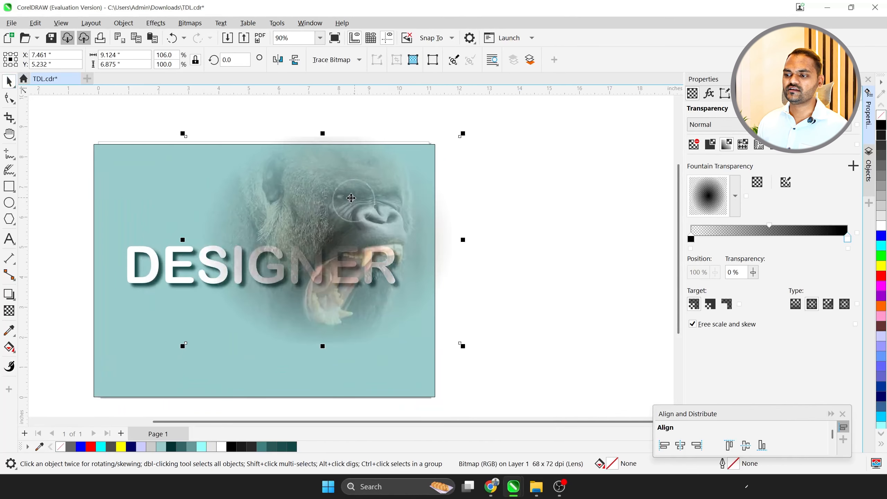
left_click_drag(292, 227, 494, 222)
scroll(494, 222, "up", 3)
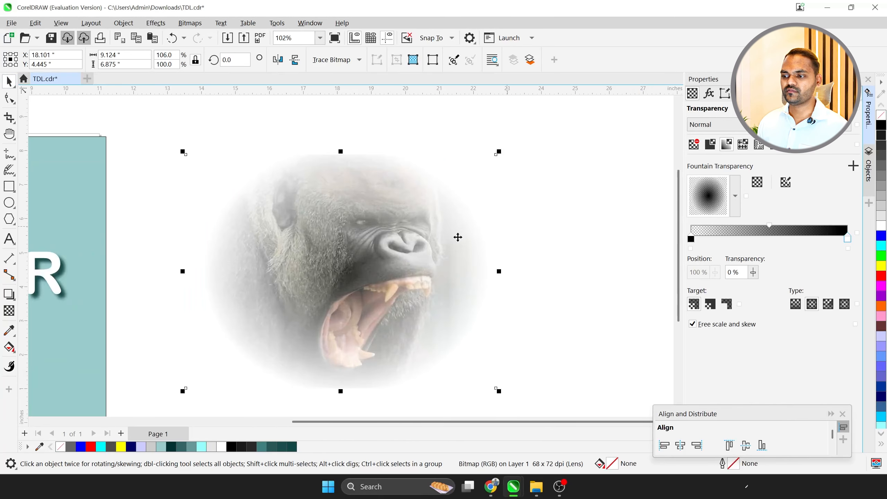
scroll(354, 286, "down", 2)
Change the gorilla photo's fountain transparency to conical and view it without the transparency handles
key("t")
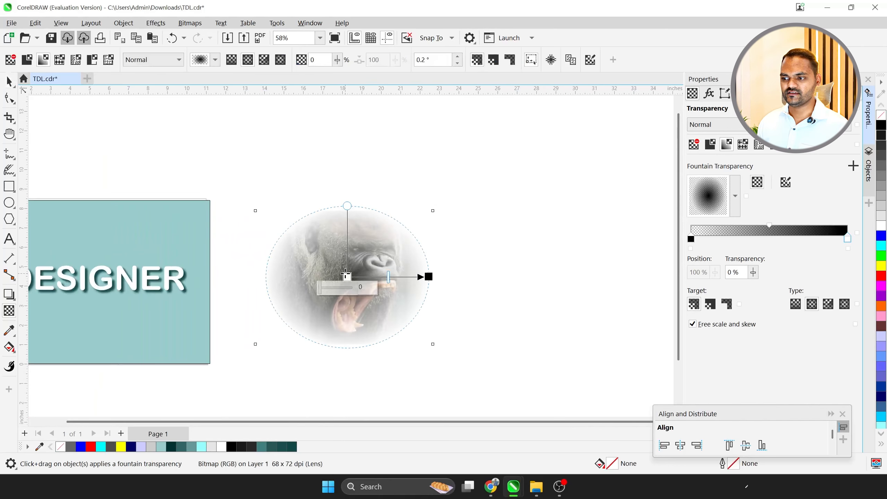
left_click(263, 61)
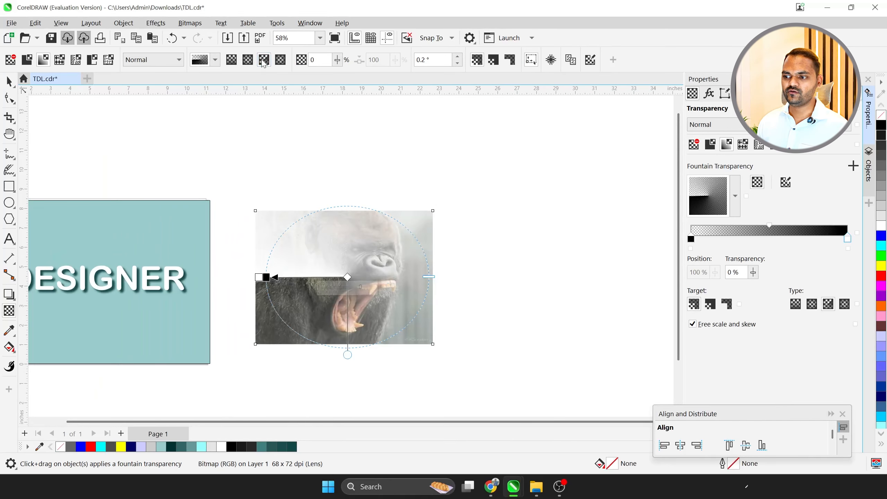
key("ctrl+space")
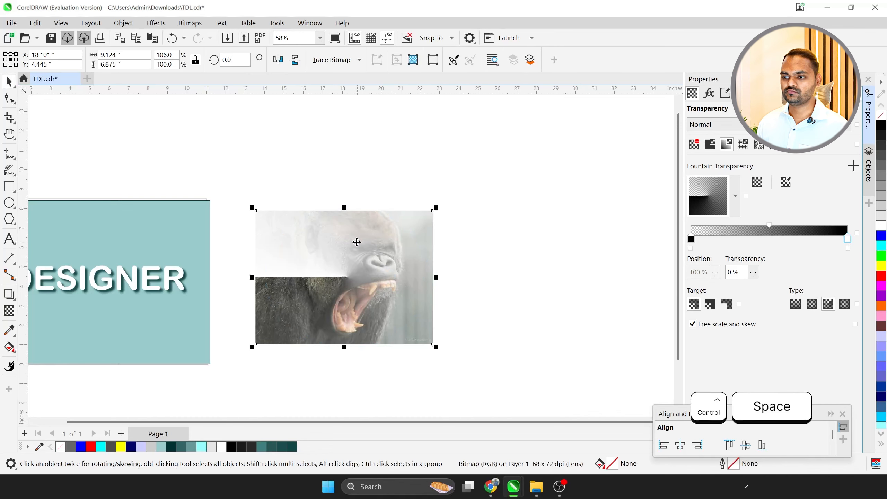
key("ctrl+space")
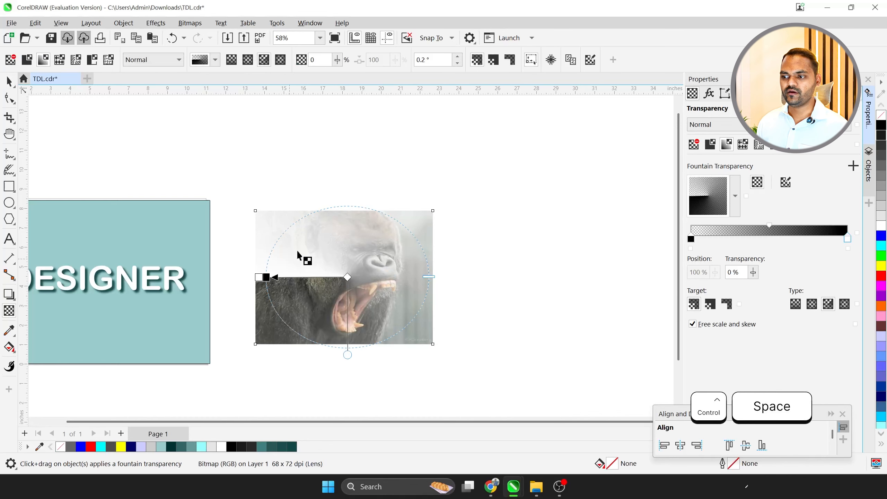
Change the gorilla photo's fountain transparency to rectangular and rotate it to about -33.4°
left_click(281, 60)
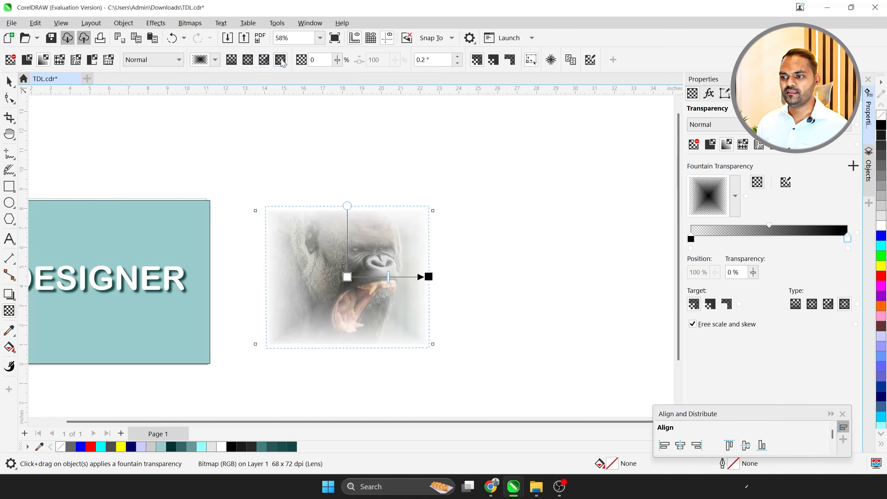
key("ctrl")
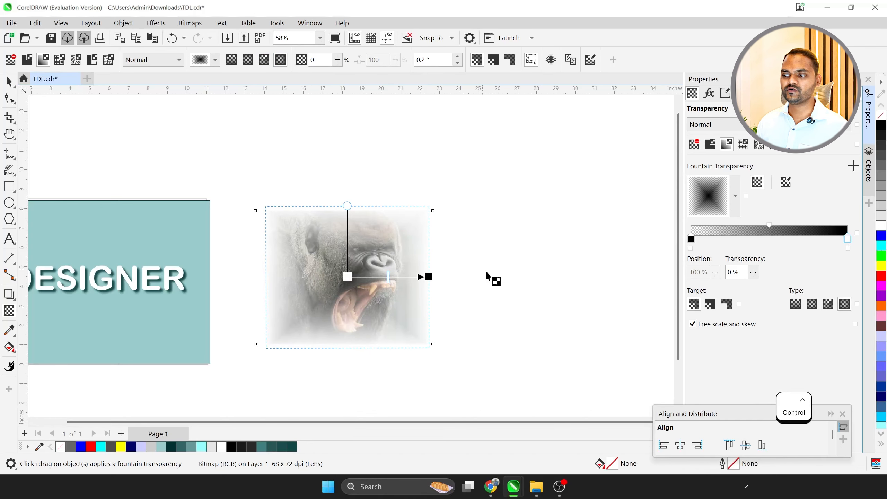
left_click_drag(432, 279, 419, 308)
key("ctrl+space")
scroll(278, 261, "down", 4)
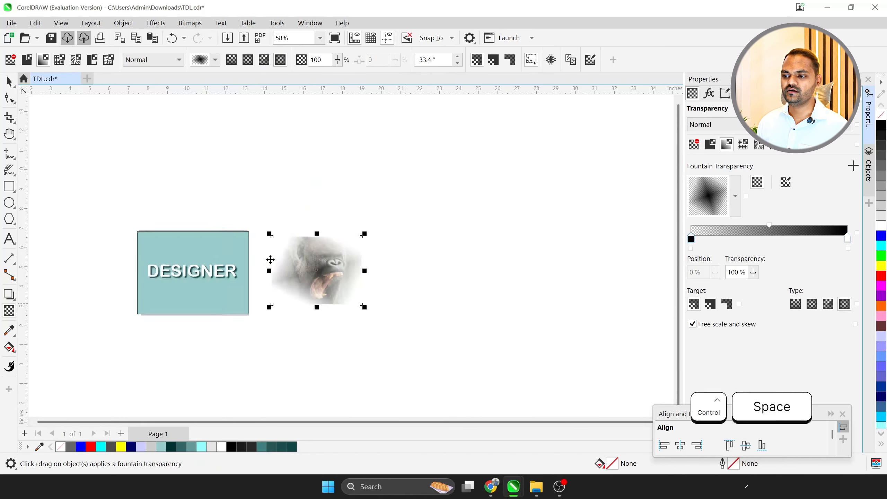
Draw a square about 21.5 inches wide on the empty area right of the gorilla photo and fill it black
left_click(157, 233)
left_click(9, 187)
mouse_move(424, 178)
left_mouse_down()
mouse_move(485, 297)
mouse_move(508, 320)
left_mouse_up()
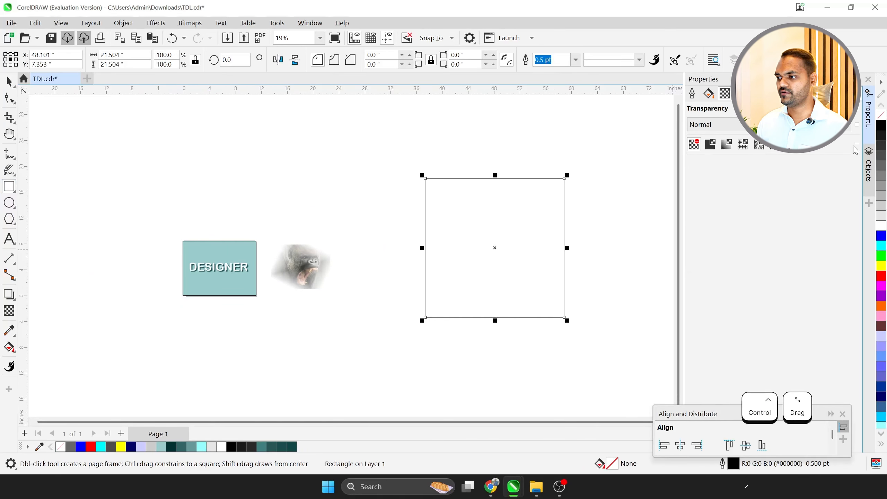
left_click(881, 130)
scroll(277, 228, "down", 2)
scroll(328, 253, "up", 4)
key("ctrl+space")
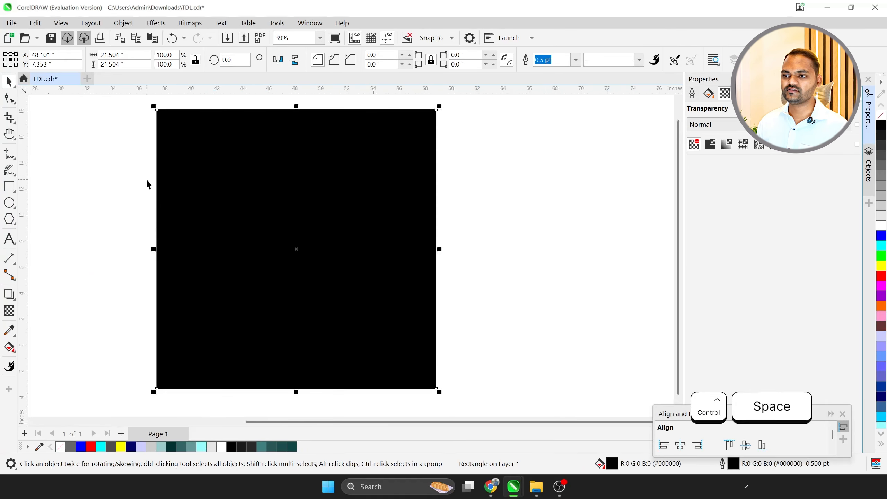
Apply an elliptical fountain transparency to the black square, centred on it and extended nearly to its edges at about 43.6°
left_click(8, 313)
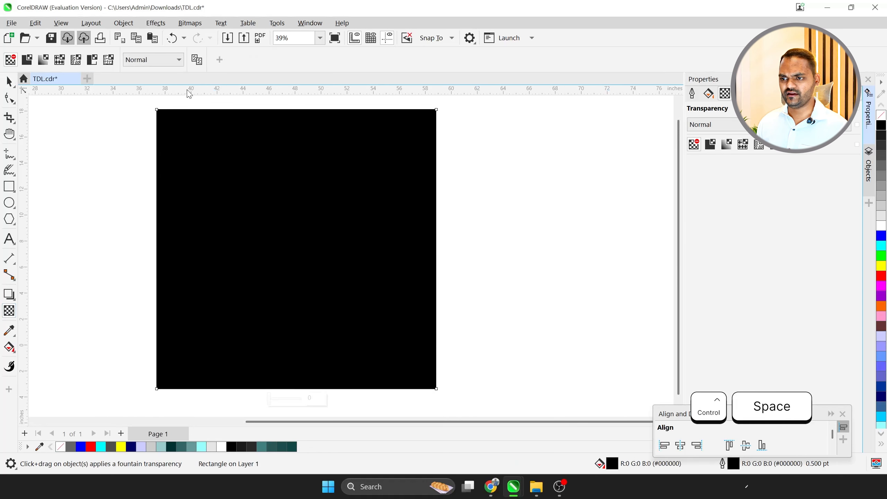
left_click_drag(268, 285, 364, 191)
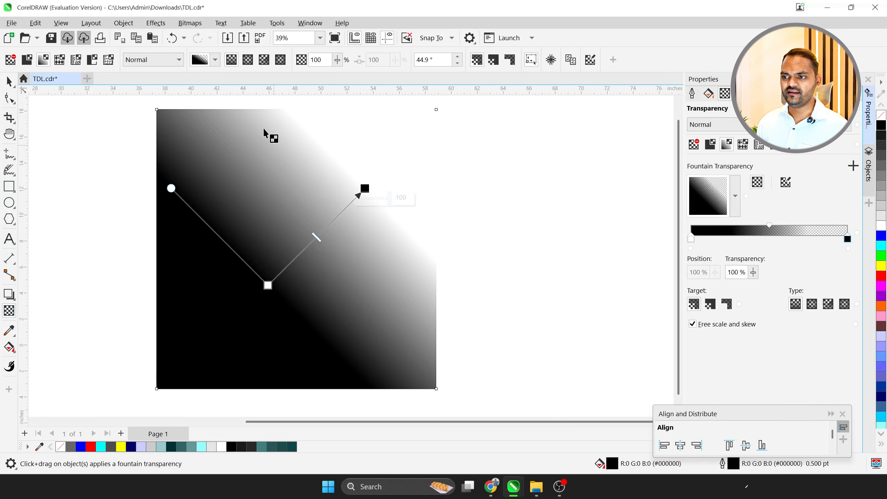
left_click(248, 61)
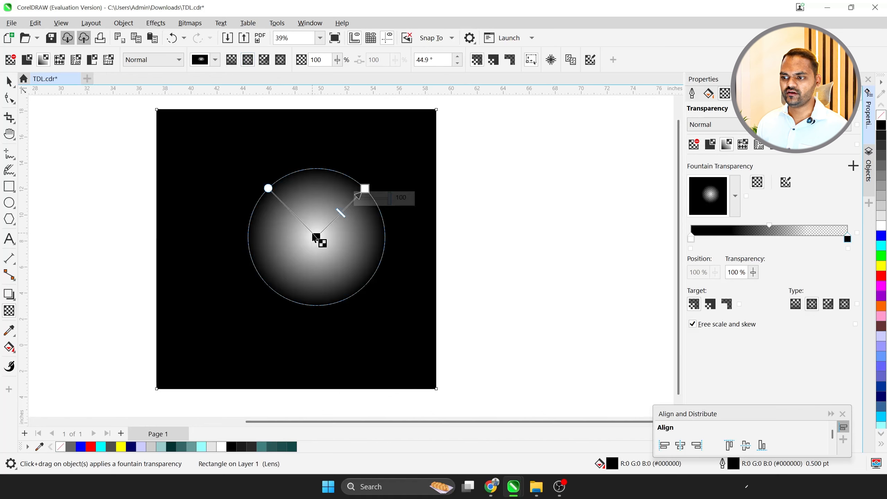
left_click_drag(316, 237, 296, 248)
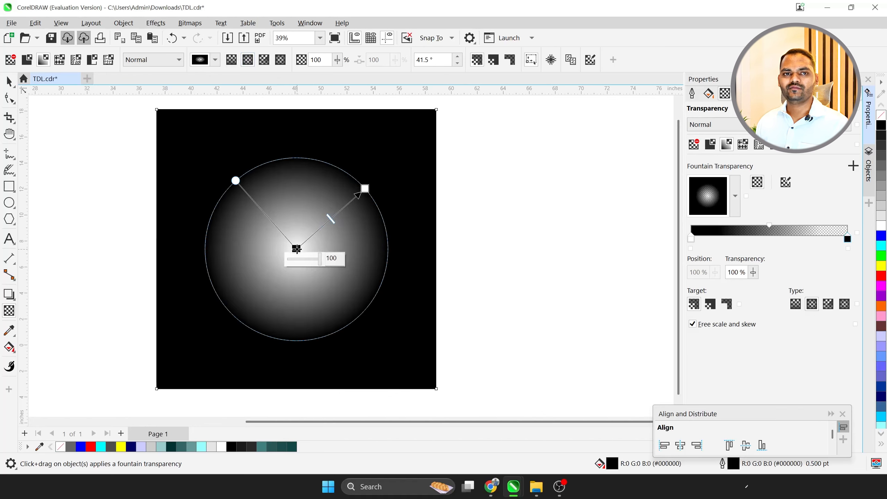
left_click_drag(363, 188, 401, 153)
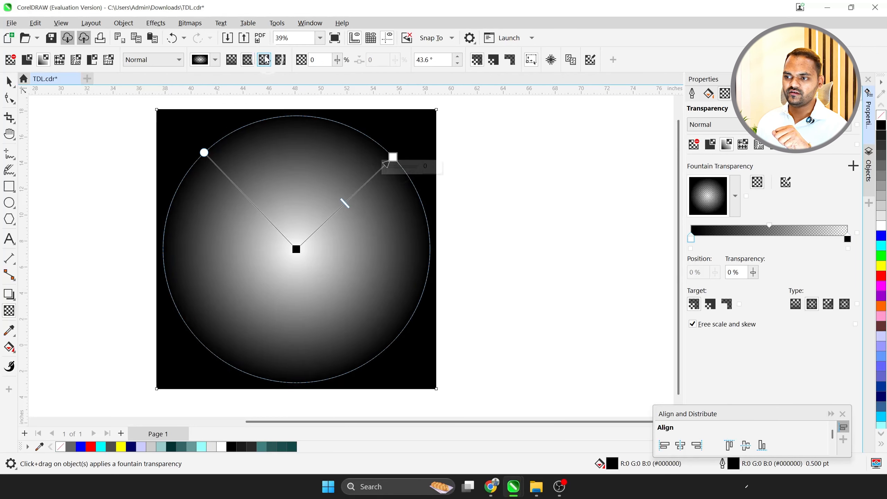
Change the black square's fountain transparency to conical, and try shifting its outer node before undoing that shift
left_click(264, 60)
left_click_drag(201, 341, 232, 324)
key("ctrl+z")
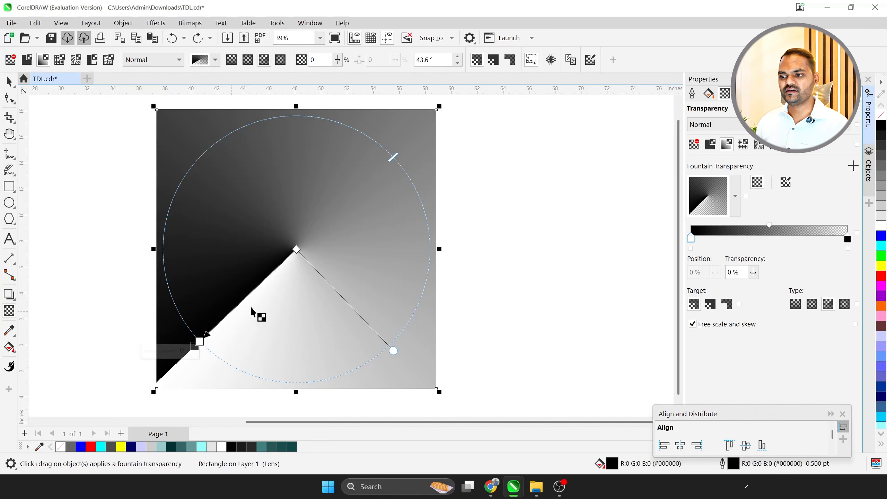
Remove the fountain transparency from the small gorilla image beside the DESIGNER card
scroll(244, 314, "down", 2)
key("space")
scroll(216, 281, "down", 2)
left_click(107, 271)
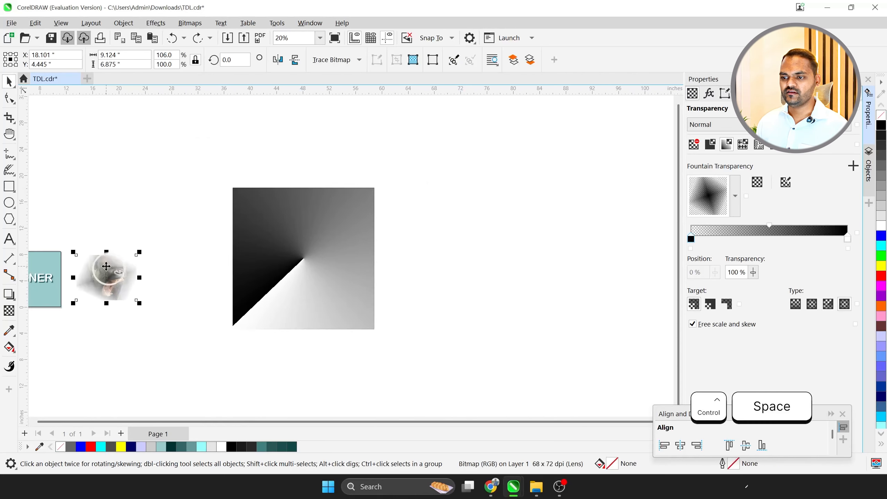
left_click(9, 310)
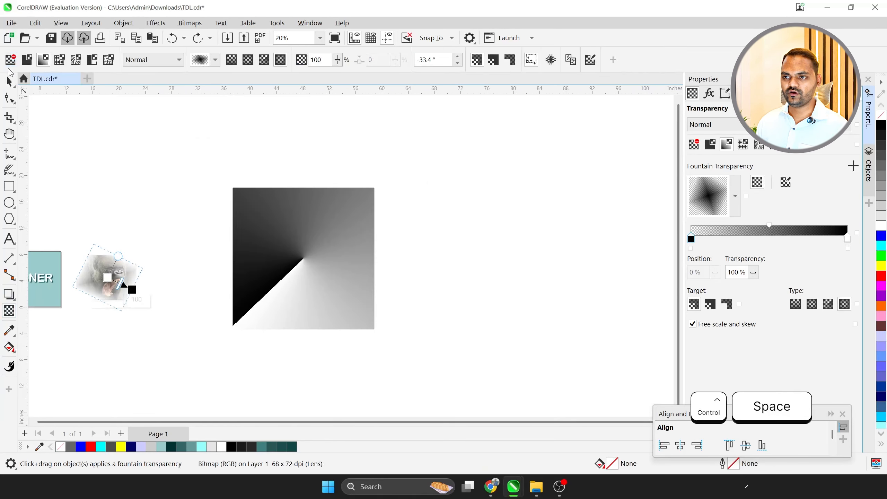
left_click(10, 59)
key("space")
Enlarge the gorilla image to about 38.5 × 29 inches and place the conical-transparency square over it
left_click_drag(141, 302, 311, 303)
scroll(347, 237, "up", 2)
left_click(297, 227)
scroll(277, 237, "down", 3)
left_click_drag(276, 229, 220, 246)
scroll(211, 215, "up", 2)
scroll(220, 247, "up", 2)
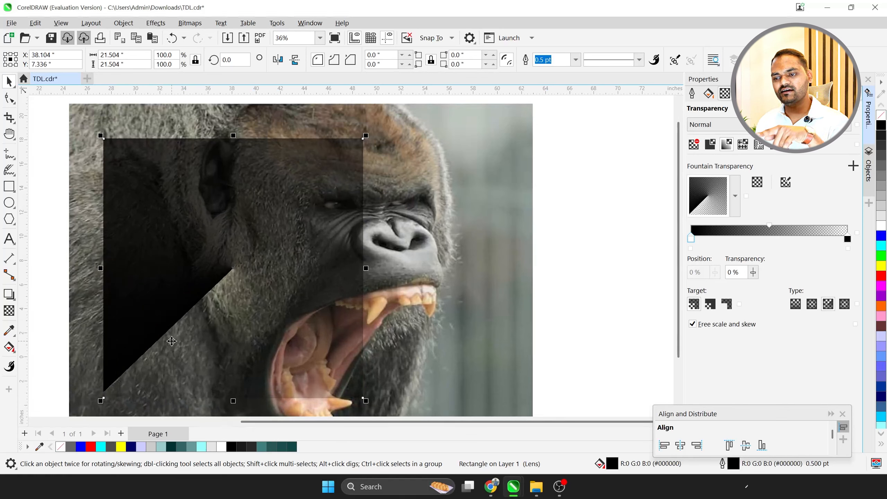
Reposition the semi-transparent black square over the gorilla's face
scroll(210, 336, "down", 3)
scroll(201, 335, "up", 1)
scroll(201, 336, "down", 2)
scroll(206, 327, "up", 1)
left_click_drag(214, 317, 278, 289)
scroll(281, 285, "down", 3)
scroll(281, 288, "up", 1)
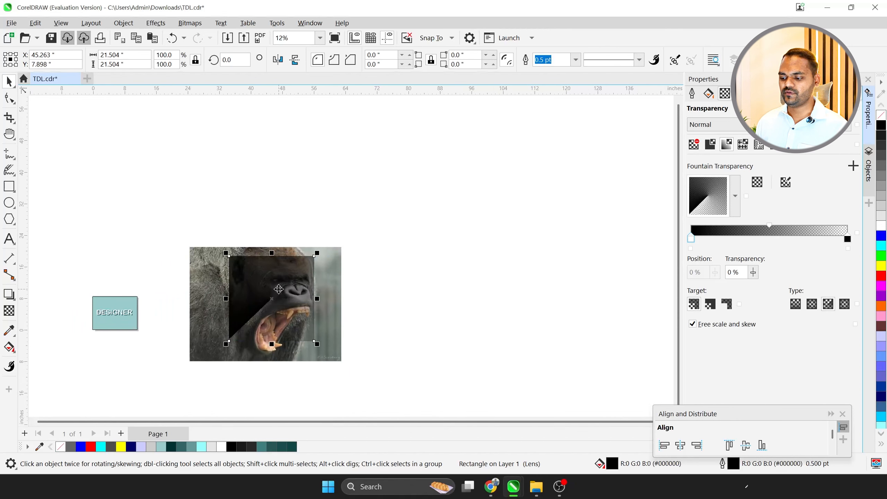
Delete the black square, the gorilla image and the DESIGNER card from the drawing
key("Delete")
left_click(279, 293)
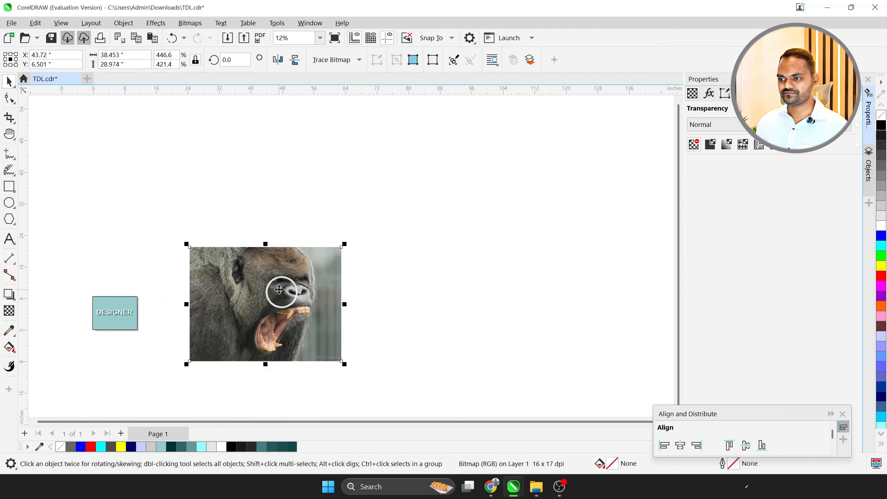
left_click_drag(432, 202, 193, 334)
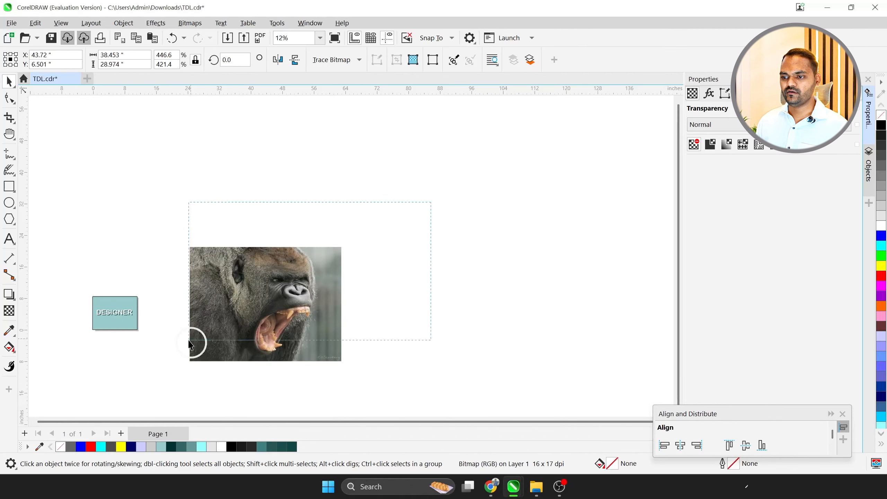
left_click_drag(73, 378, 63, 381)
key("Delete")
scroll(71, 316, "up", 4)
key("alt+Tab")
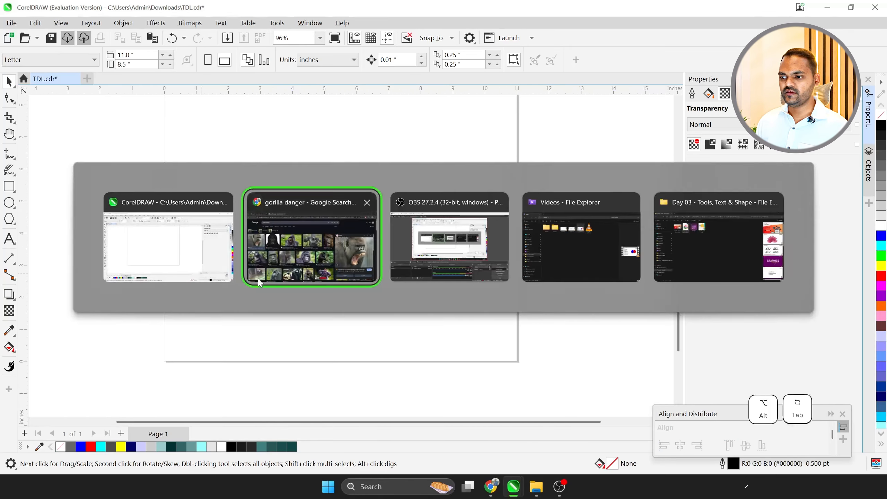
key("alt+Tab")
scroll(241, 294, "down", 2)
scroll(239, 291, "up", 2)
scroll(251, 307, "down", 1)
scroll(281, 265, "up", 1)
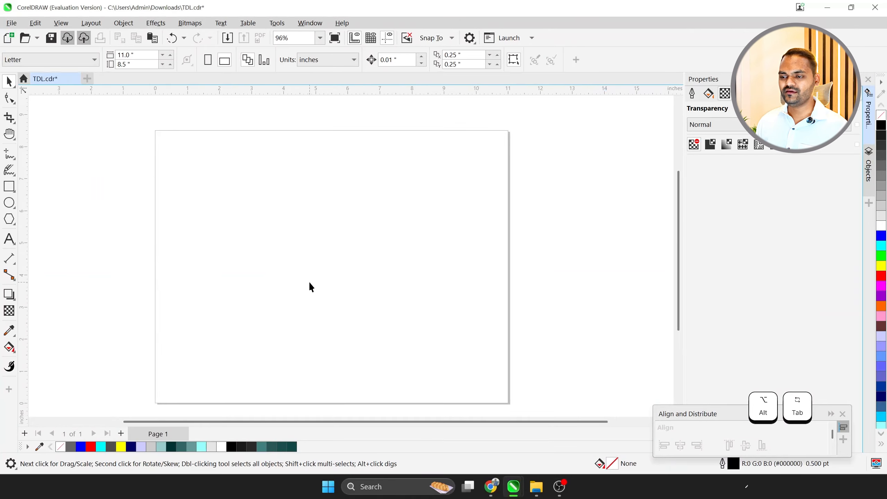
left_click(9, 186)
Switch to Chrome and search Google Images for "background"
key("alt+Tab")
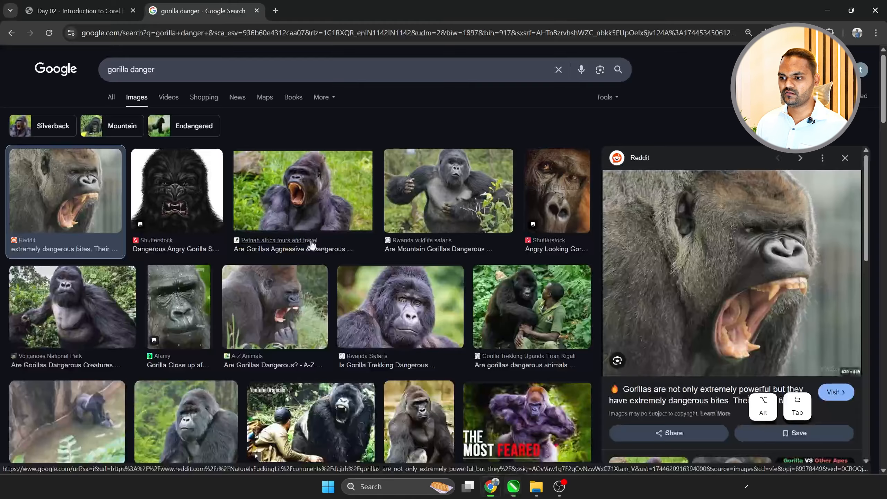
type("background")
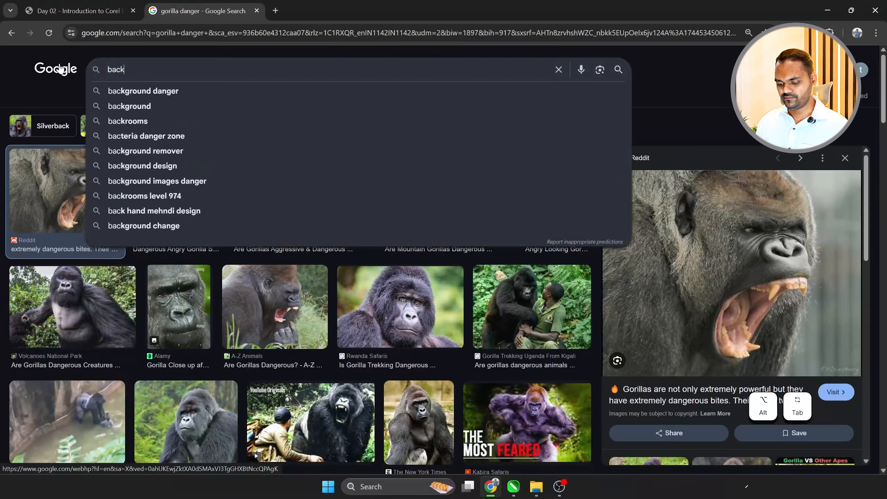
key("Return")
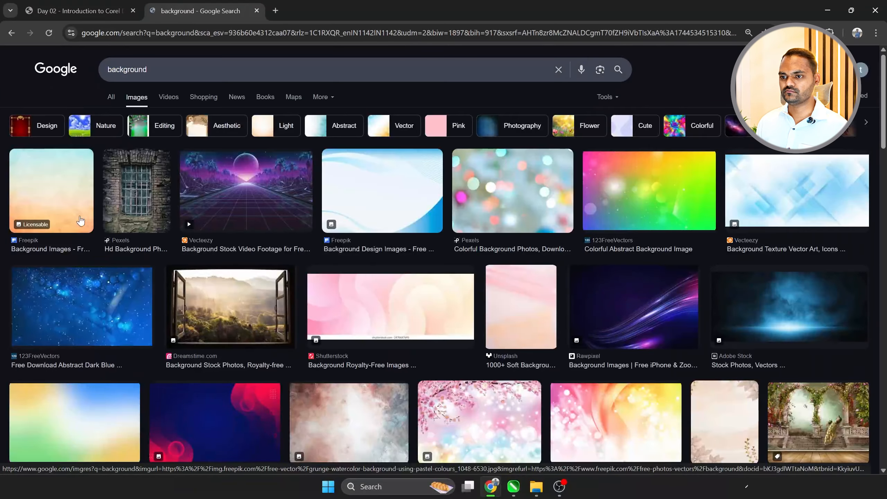
Copy the blue-to-orange Freepik background image and paste it onto the page in CorelDRAW
left_click(52, 191)
right_click(722, 255)
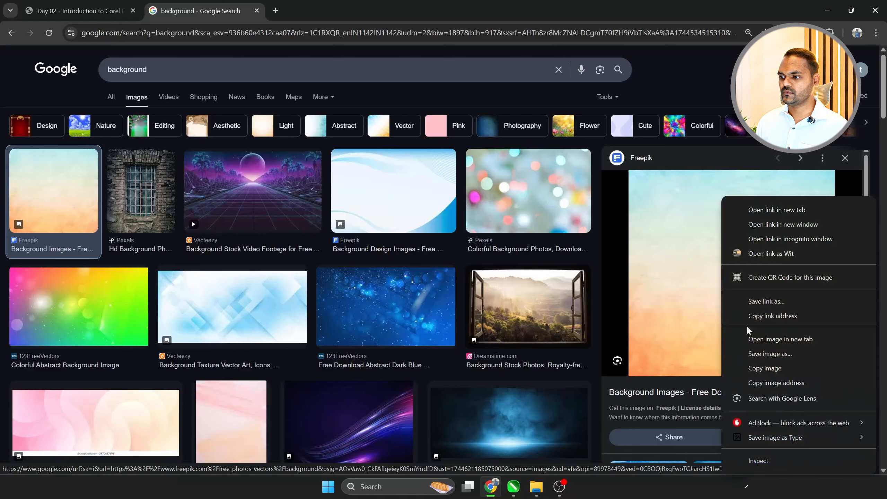
left_click(751, 353)
key("alt+Tab")
key("ctrl+v")
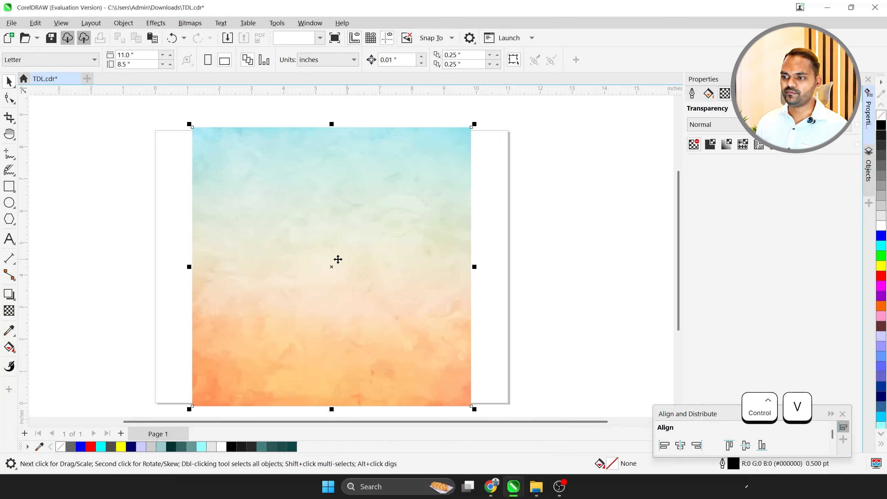
Switch to Chrome and search Google Images for "logo"
key("alt+Tab")
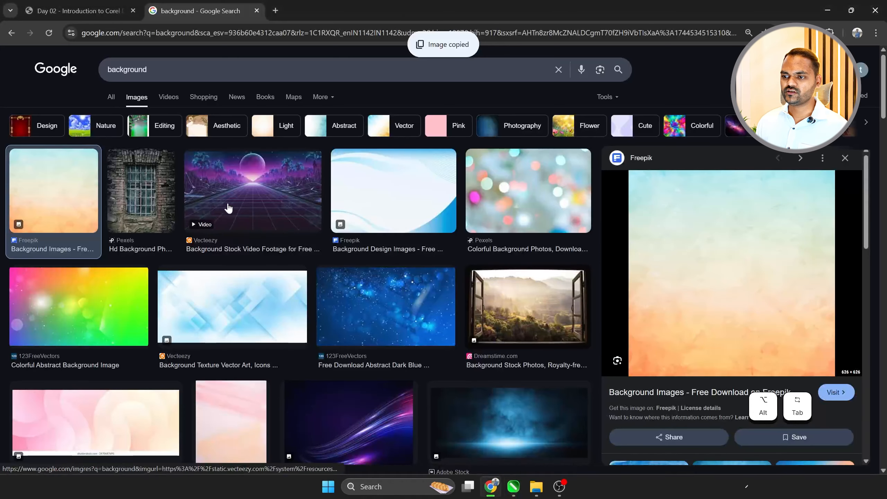
double_click(127, 69)
type("loho")
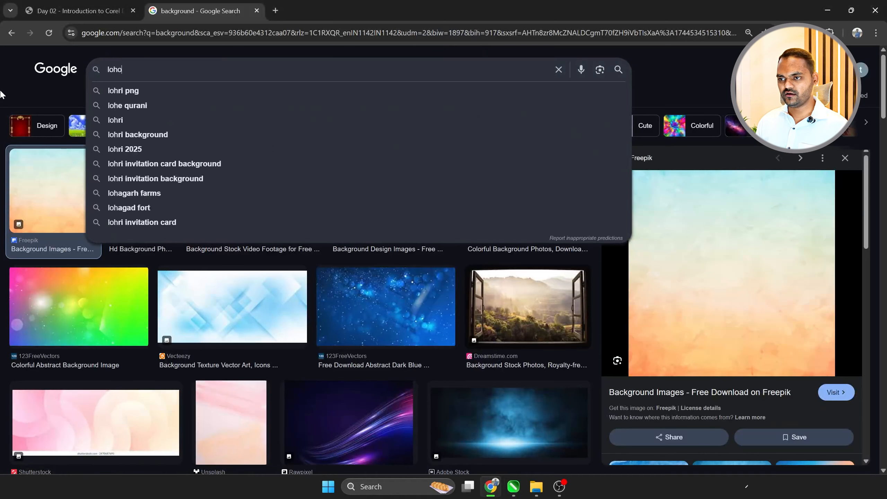
key("Return")
double_click(120, 70)
type("logo")
key("Return")
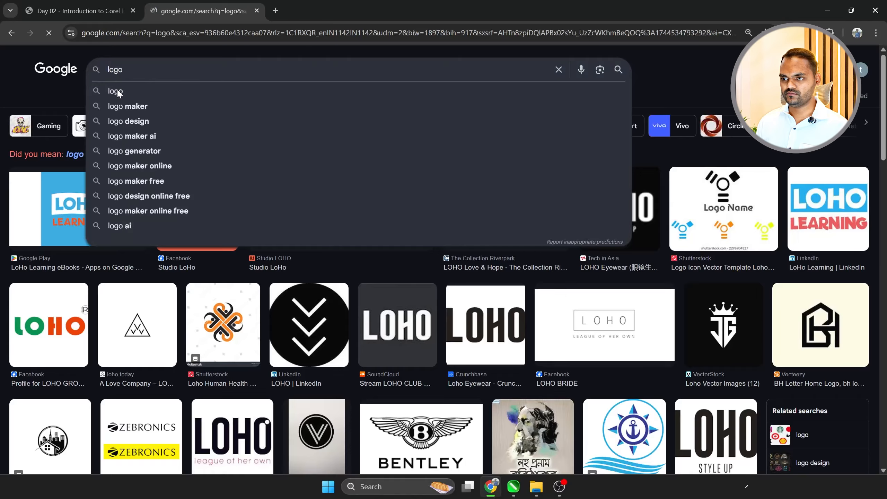
scroll(197, 353, "down", 3)
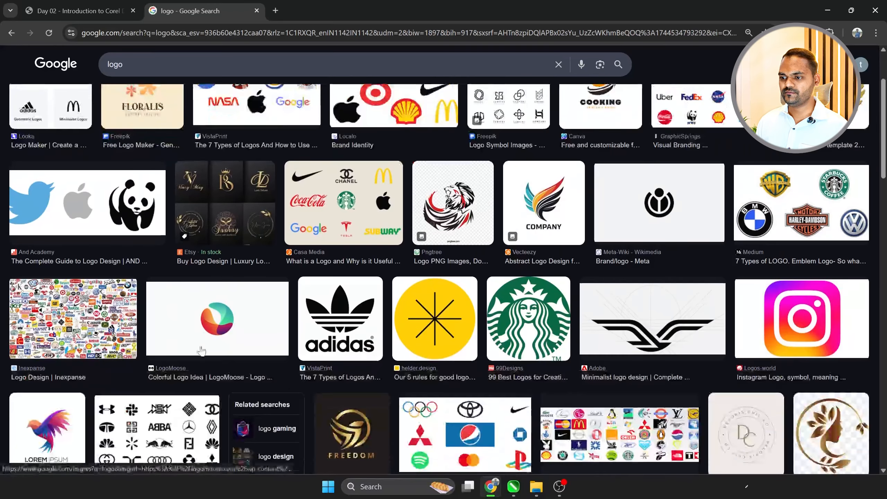
Copy the black adidas logo from the image results and paste it over the background in CorelDRAW
left_click(338, 318)
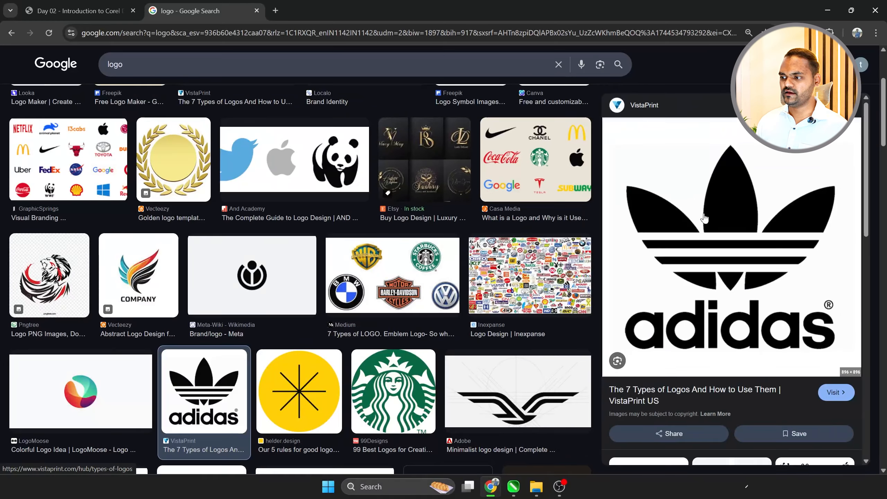
right_click(701, 196)
left_click(748, 370)
key("alt+Tab")
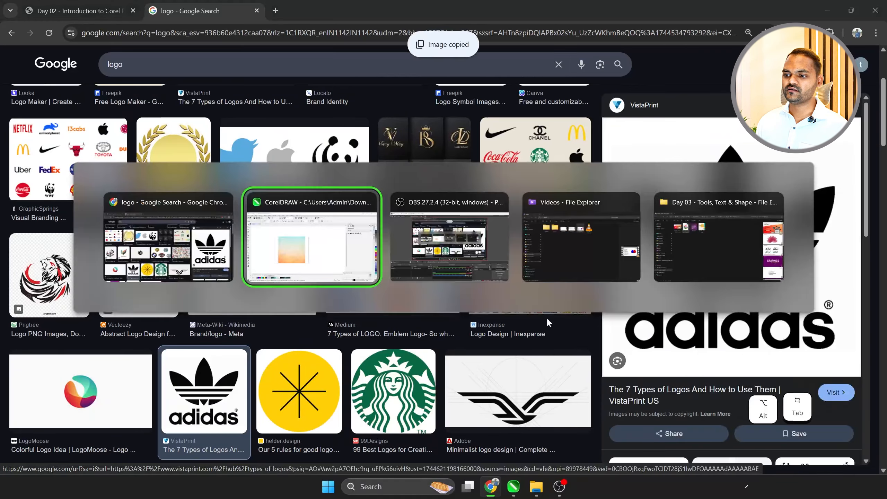
key("ctrl+v")
Scale the adidas logo down to about 1.77 inches square and move it near the background's upper edge
left_click_drag(439, 390, 360, 312)
scroll(314, 280, "up", 3)
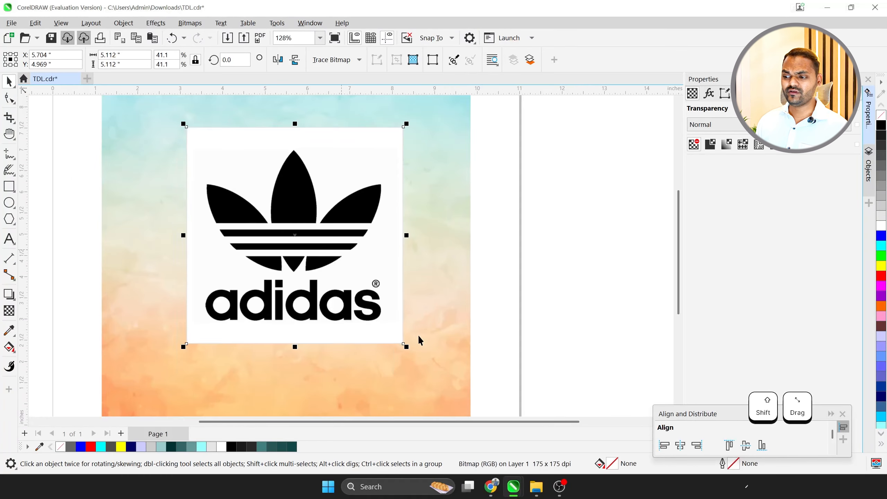
left_click_drag(406, 348, 350, 290)
scroll(285, 351, "down", 2)
scroll(290, 315, "up", 2)
left_click_drag(297, 301, 283, 219)
left_click_drag(314, 279, 282, 248)
Centre the adidas logo horizontally on the background image
left_click(354, 238, "shift")
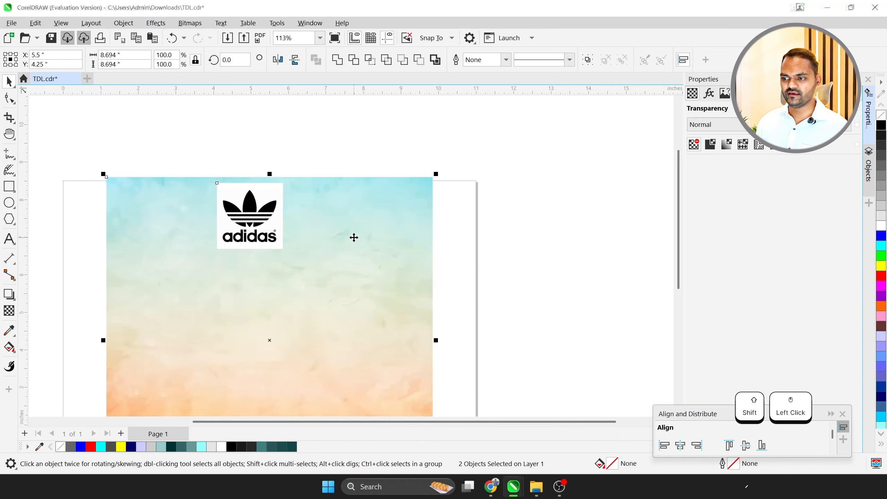
key("c")
scroll(290, 213, "down", 2)
Apply the Multiply merge mode to the adidas logo with the Transparency tool and return to the Pick tool
left_click(279, 199)
scroll(273, 183, "up", 1)
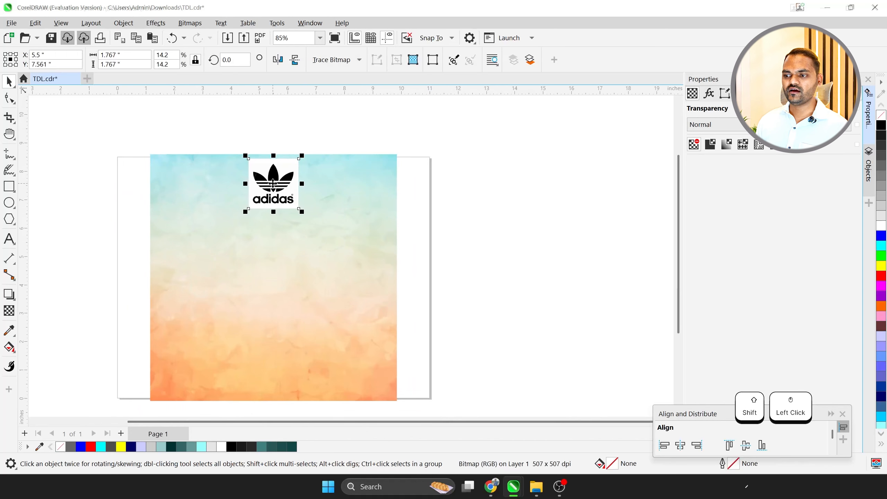
left_click(9, 309)
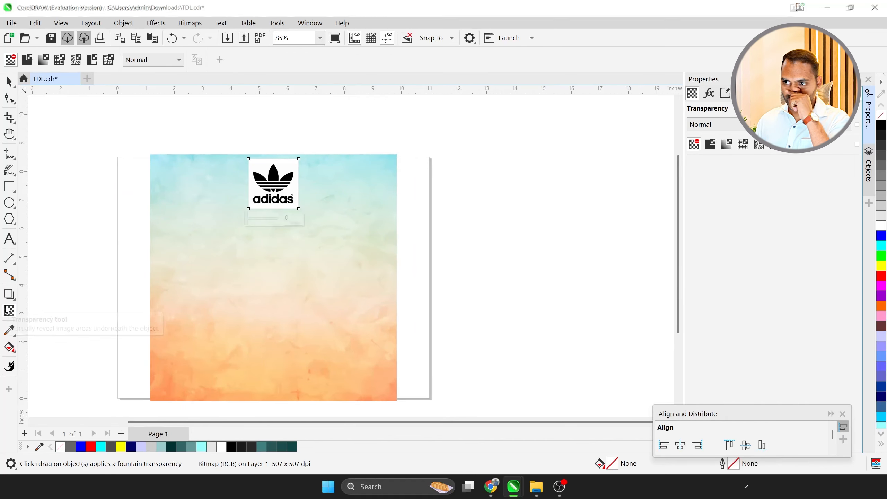
left_click(139, 62)
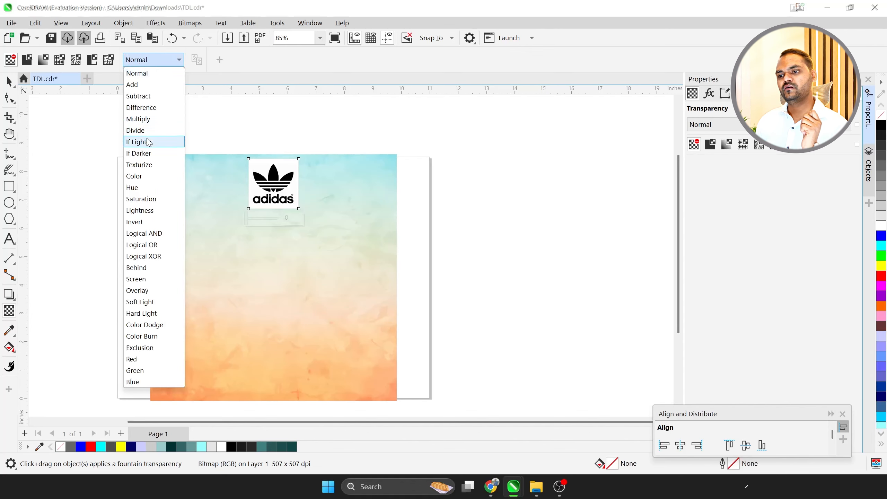
left_click(148, 118)
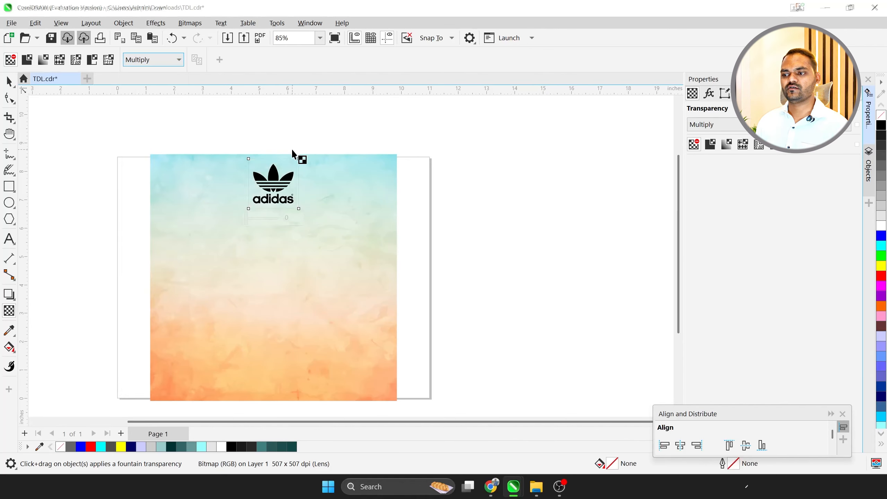
scroll(290, 157, "up", 3)
key("ctrl+space")
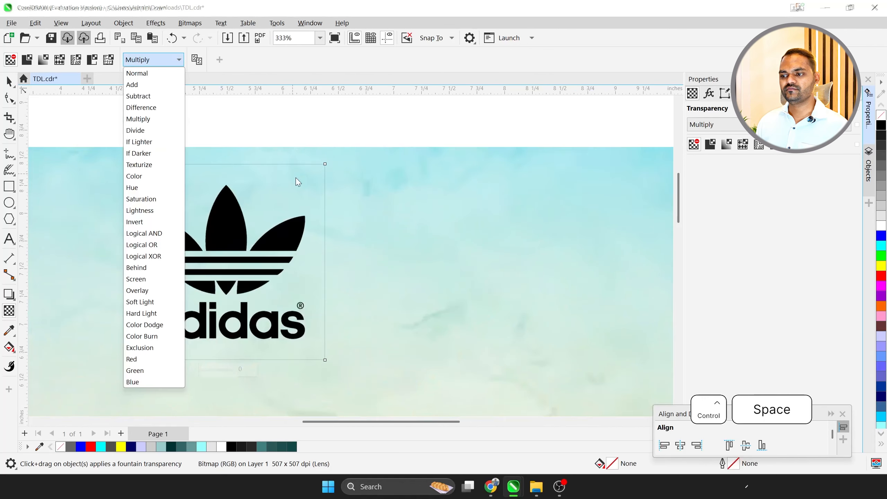
left_click(8, 82)
left_click(255, 130)
scroll(260, 136, "down", 2)
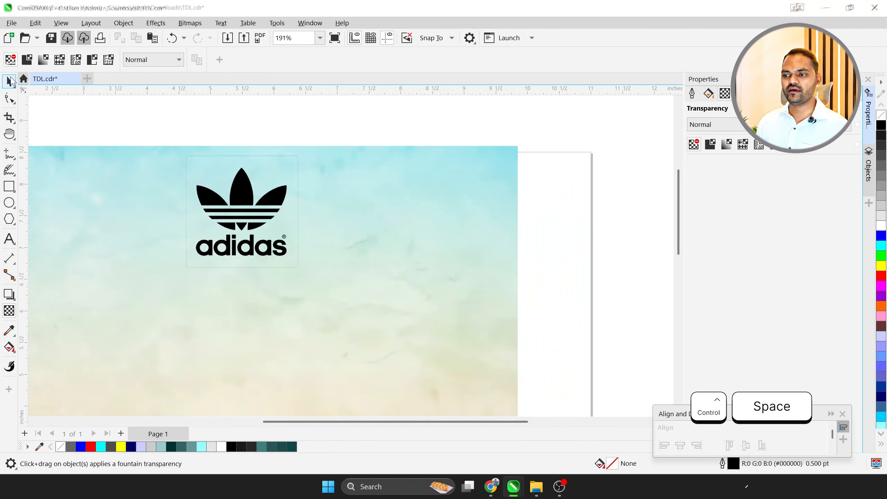
left_click(10, 81)
Examine how the multiplied adidas logo blends with the background around its former white area
scroll(266, 196, "down", 2)
scroll(261, 198, "up", 3)
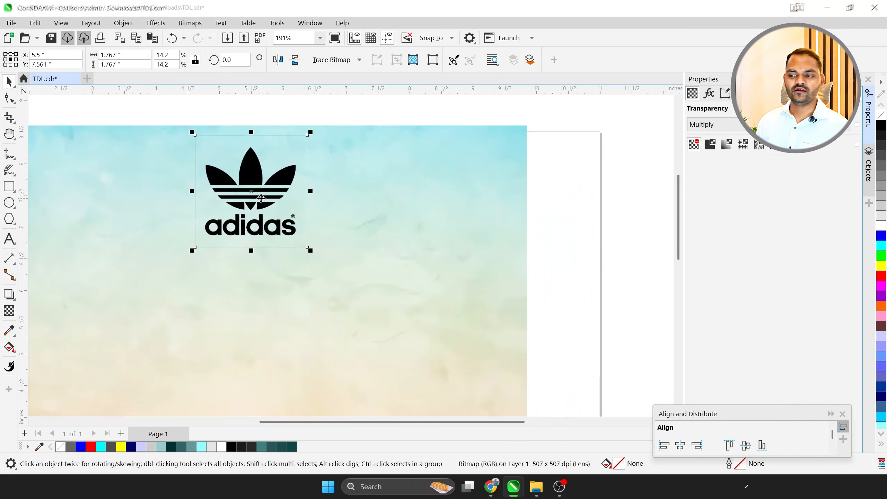
scroll(250, 170, "down", 2)
scroll(252, 182, "up", 2)
scroll(253, 195, "down", 3)
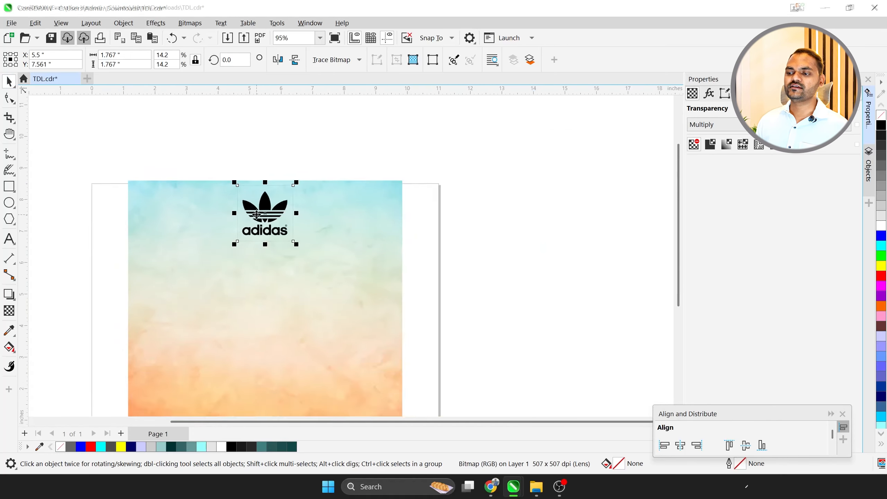
scroll(255, 206, "up", 3)
scroll(257, 213, "up", 2)
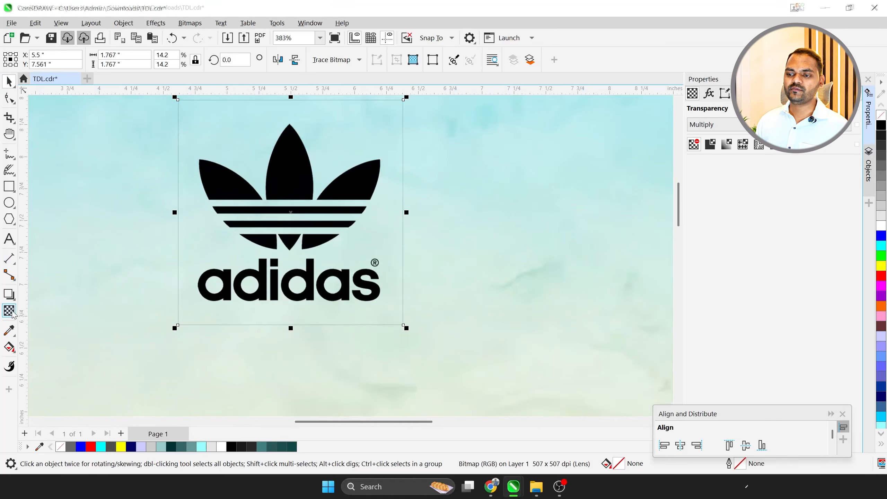
scroll(90, 249, "down", 3)
scroll(90, 249, "up", 1)
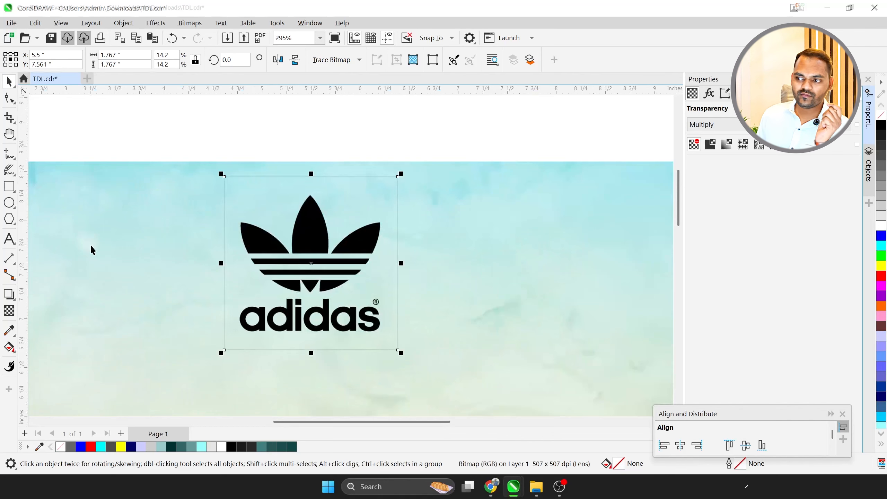
scroll(323, 236, "down", 2)
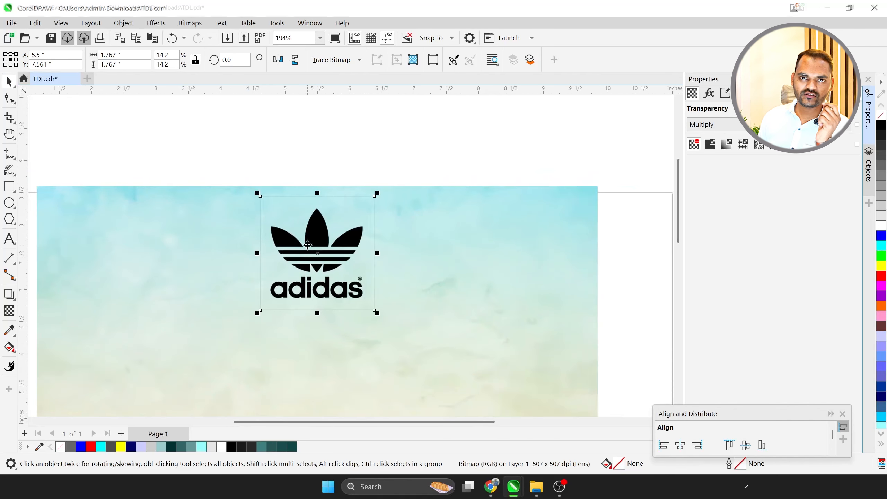
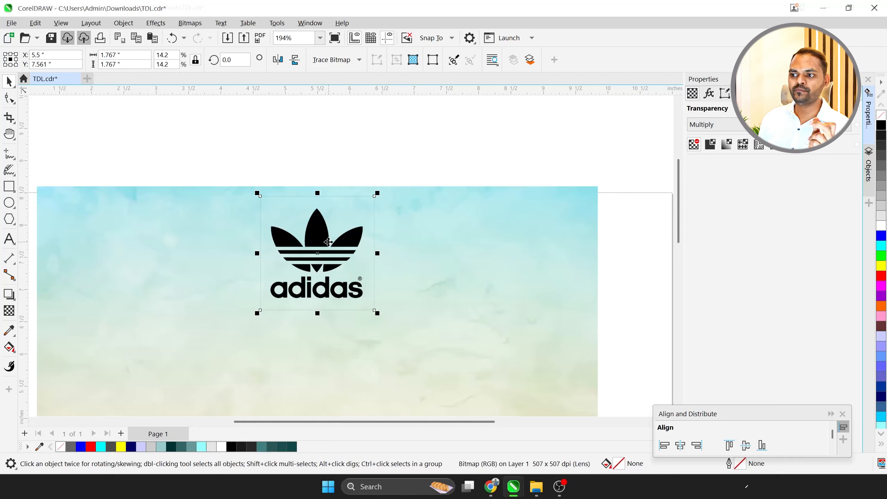
scroll(275, 243, "down", 1)
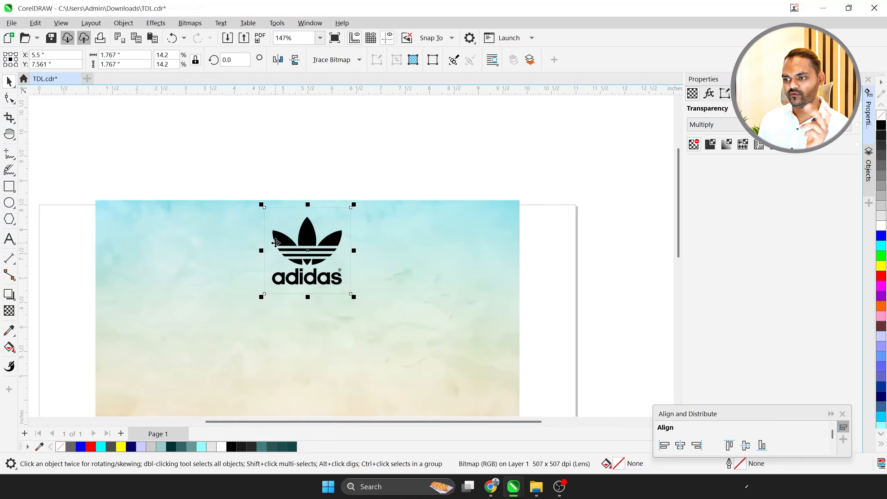
Deselect the adidas logo and switch to the browser to search Google Images for "dark background"
left_click(310, 173)
scroll(310, 173, "down", 2)
key("alt+Tab")
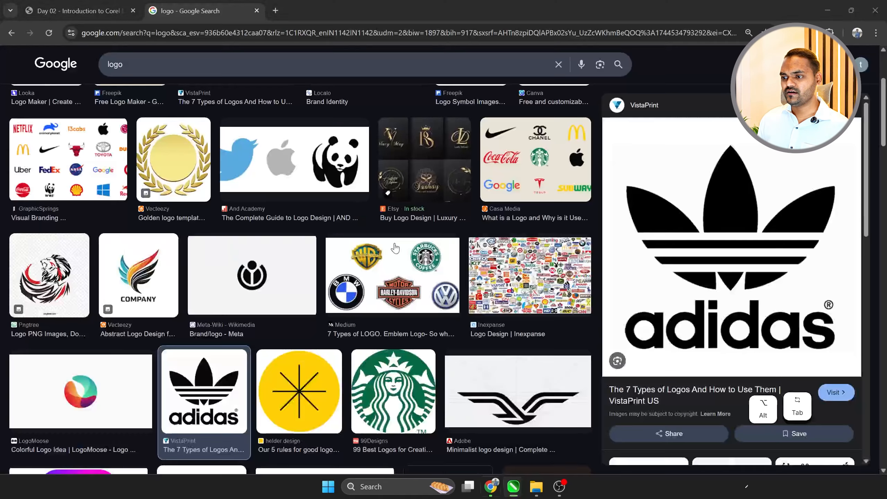
left_click_drag(132, 64, 80, 65)
type("dark background")
key("Return")
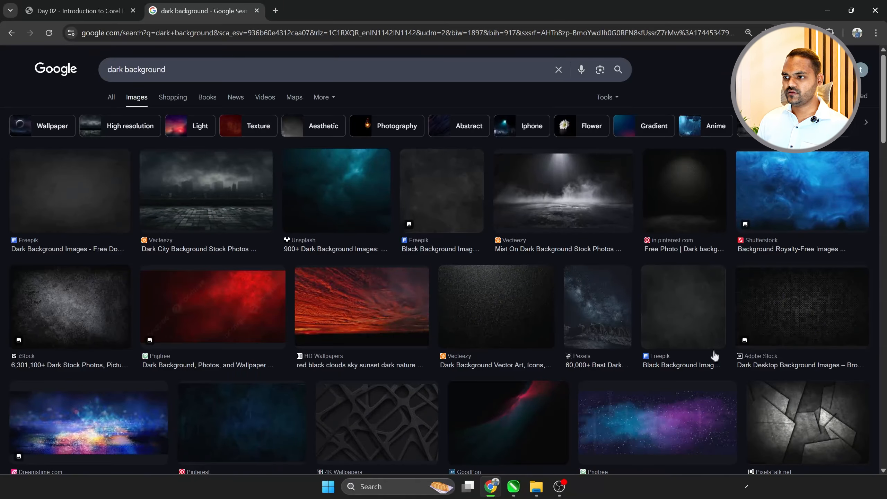
Open the Vecteezy dark city background from the image results and copy the image
left_click(203, 182)
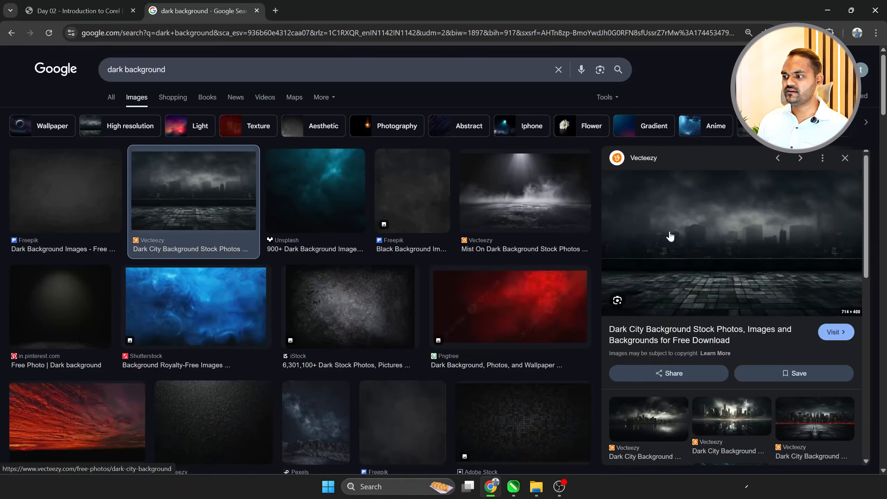
right_click(668, 253)
left_click(700, 369)
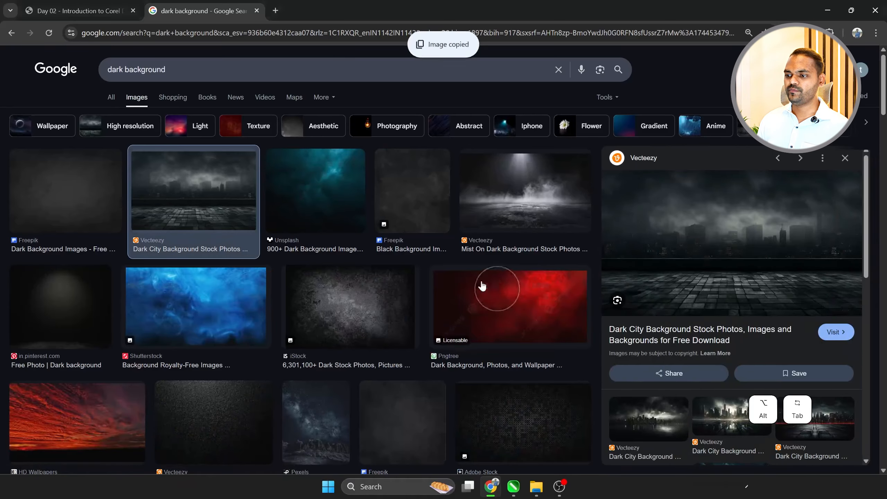
Switch to CorelDRAW, paste the dark city image and place it beside the page with the colourful background
key("alt+Tab")
scroll(367, 258, "down", 3)
key("ctrl+v")
scroll(326, 277, "up", 2)
left_click_drag(309, 277, 505, 266)
scroll(506, 266, "up", 2)
Switch back to the browser and search Google Images for "fire crackers"
key("alt+Tab")
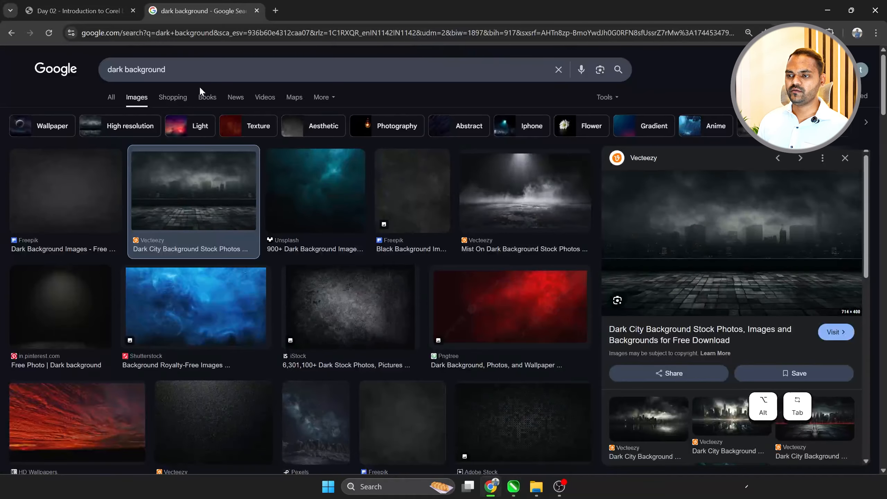
key("alt+Tab")
scroll(522, 265, "up", 1)
scroll(522, 265, "up", 1)
key("alt+Tab")
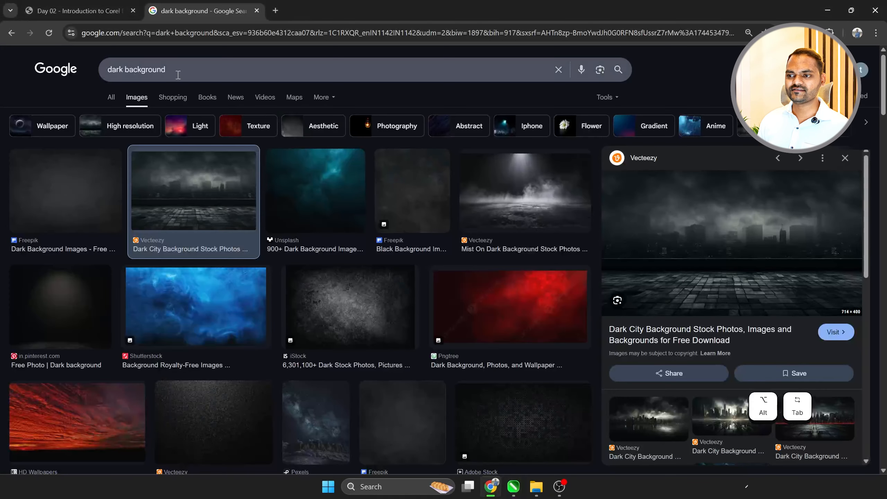
type("fire")
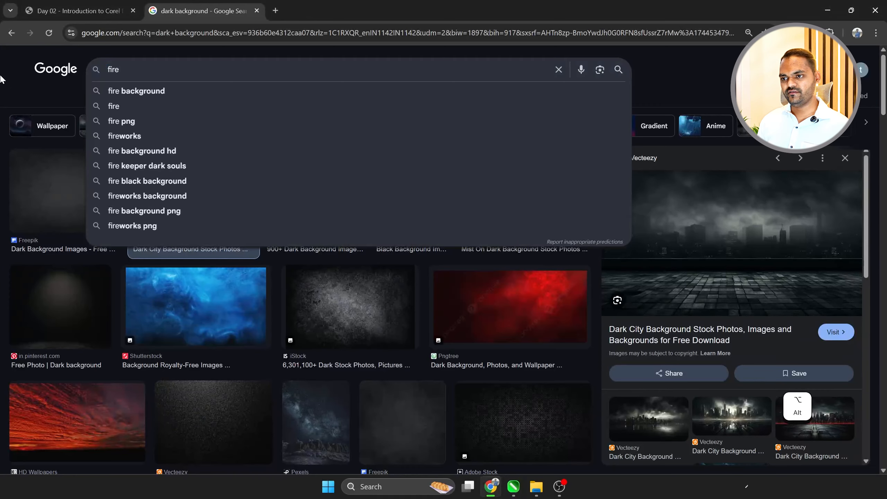
type(" crackers")
key("Return")
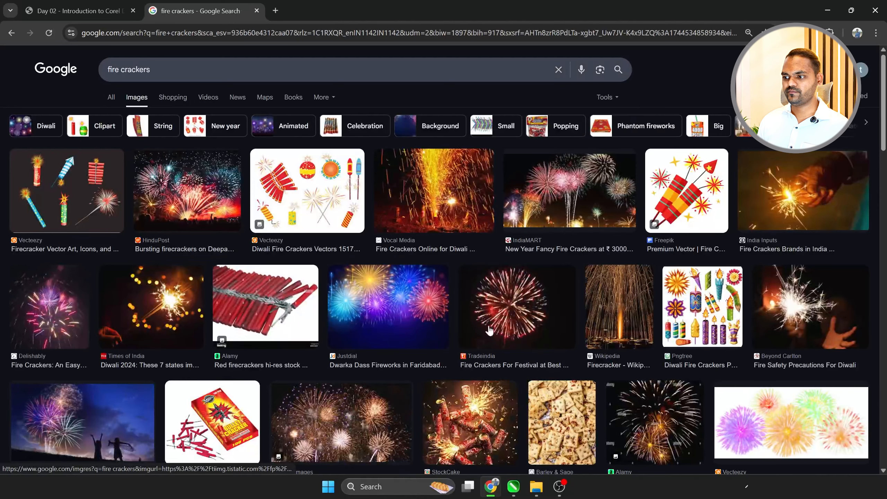
Open the related Medium image of fireworks on a black background and copy it
left_click(584, 186)
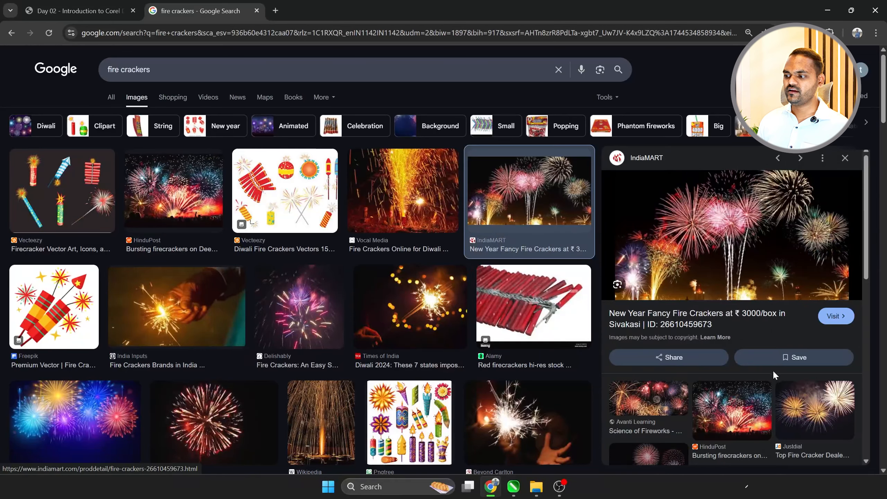
scroll(772, 370, "down", 3)
left_click(640, 358)
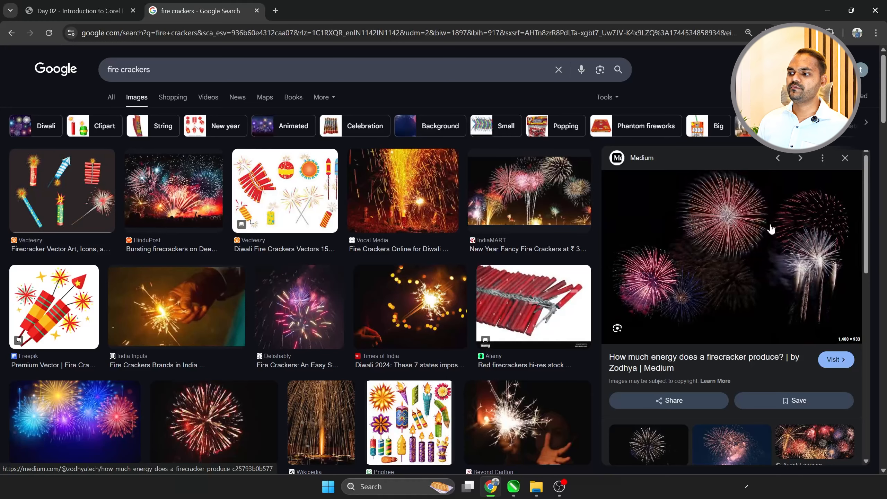
right_click(748, 267)
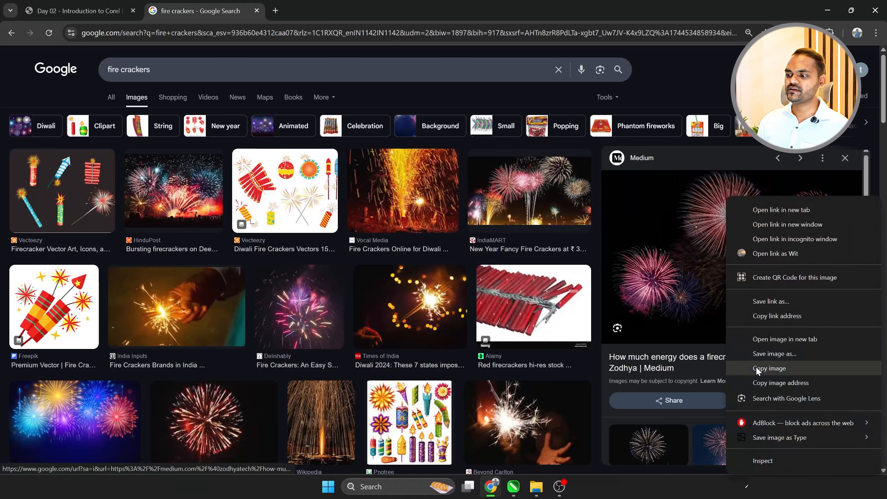
left_click(755, 366)
Paste the fireworks image into CorelDRAW, scale it to about 5.54 × 3.69 inches and place it over the dark city image
key("alt+Tab")
key("ctrl+v")
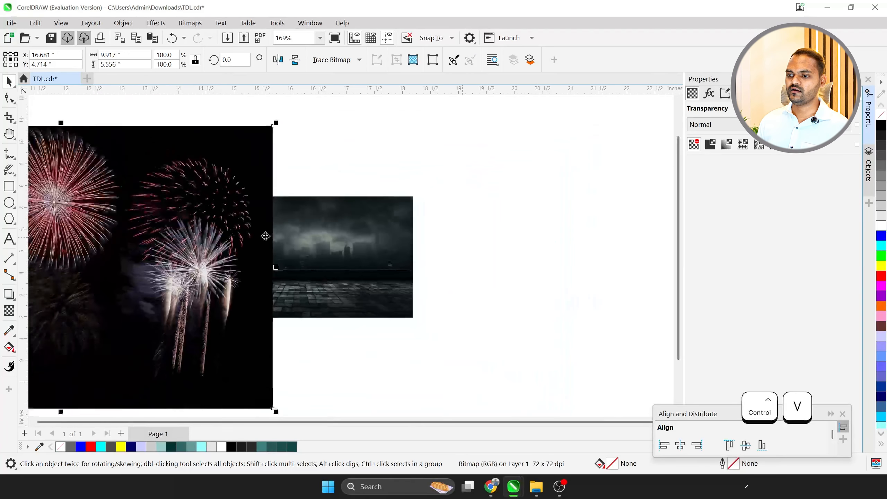
scroll(318, 200, "down", 3)
left_click_drag(299, 308, 221, 254)
left_click_drag(217, 212, 340, 205)
scroll(341, 206, "up", 3)
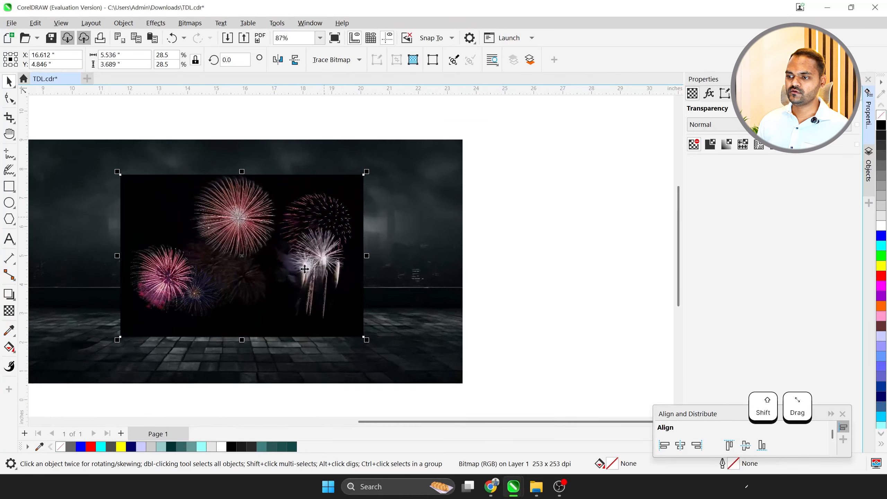
Scale the fireworks image down to about 3.67 × 2.45 inches and position it in the dark city's sky
left_click_drag(366, 337, 308, 282)
scroll(309, 281, "down", 3)
scroll(328, 282, "up", 4)
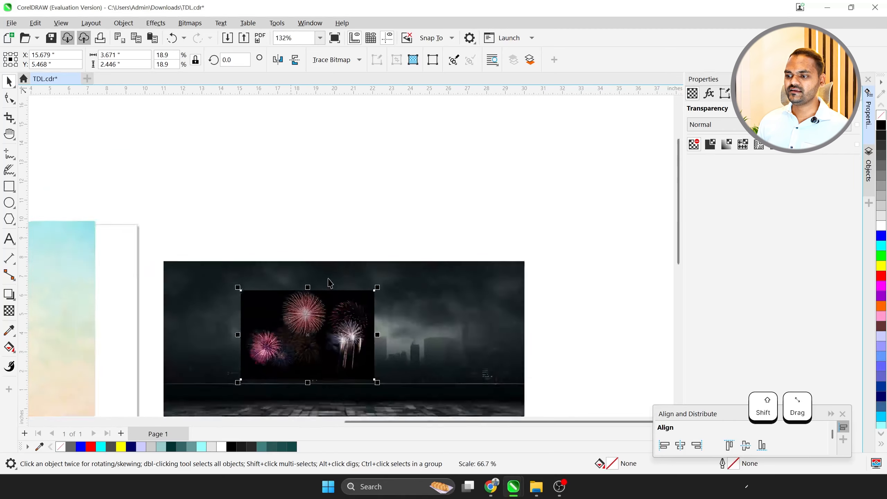
left_click_drag(307, 334, 435, 293)
scroll(435, 293, "down", 3)
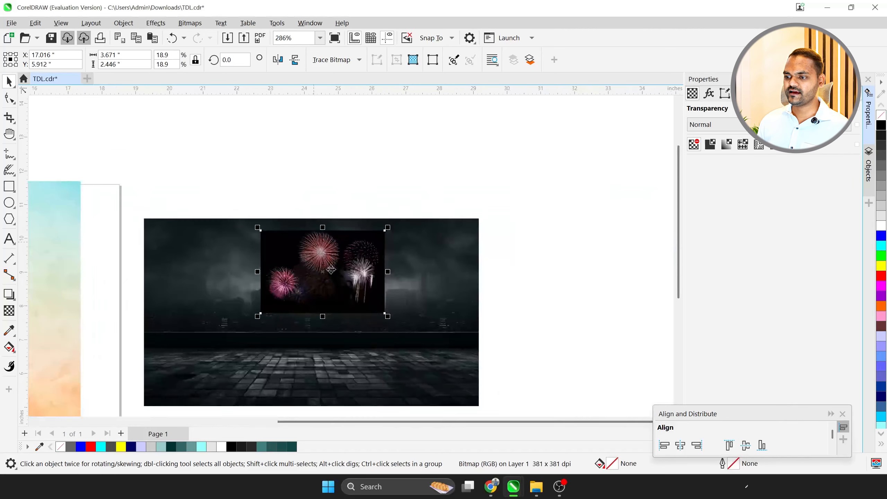
scroll(341, 277, "up", 2)
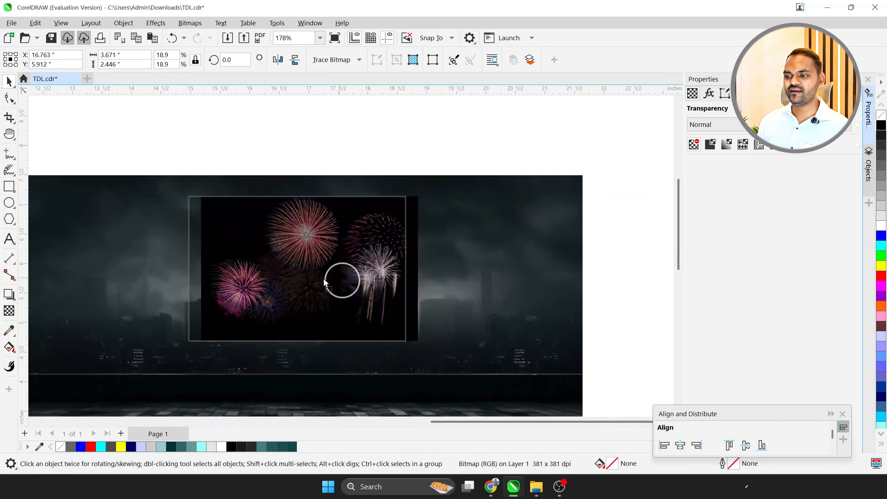
Try the Multiply merge mode on the fireworks image with the Transparency tool and inspect its black background
left_click(5, 312)
left_click(133, 64)
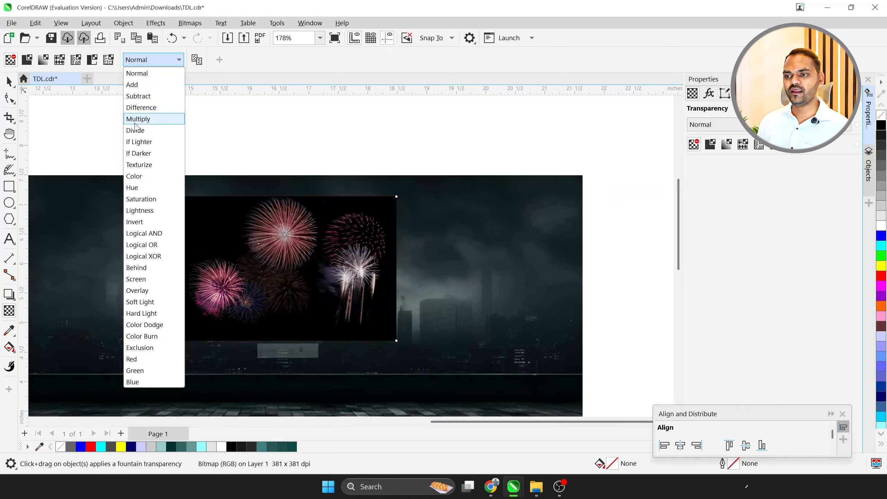
left_click(136, 119)
scroll(398, 280, "up", 5)
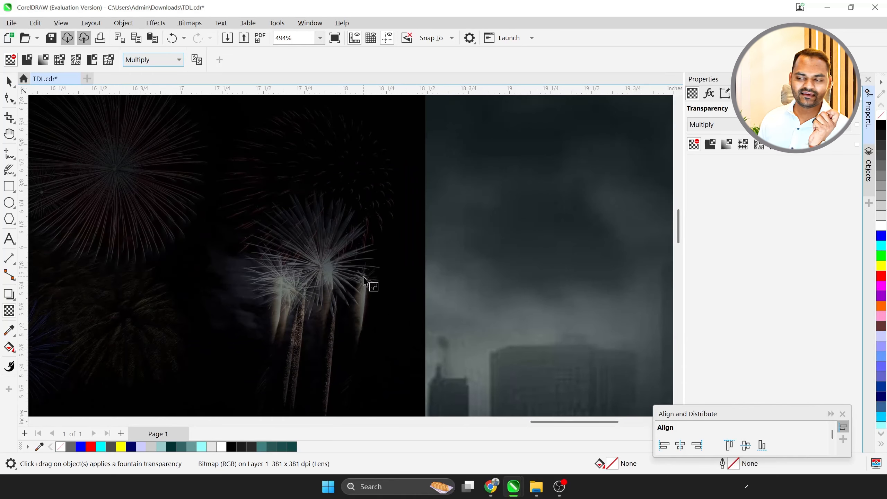
scroll(328, 243, "down", 4)
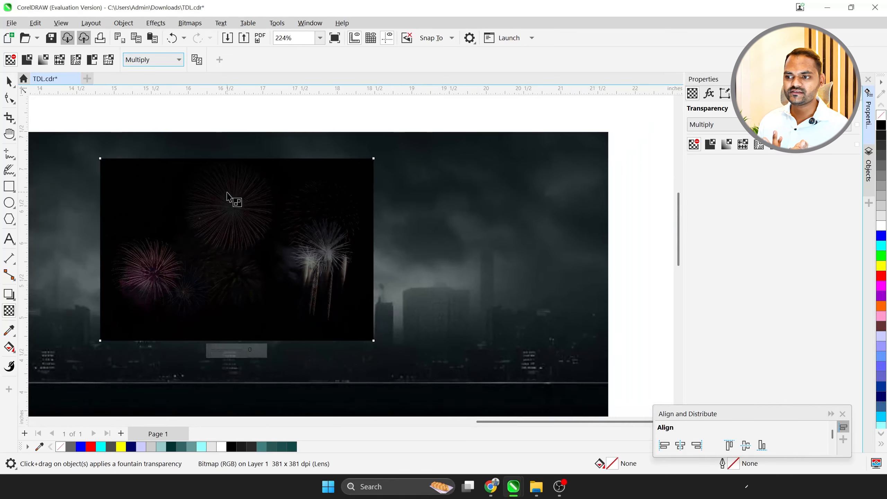
scroll(235, 203, "down", 2)
Apply the Screen merge mode to the fireworks image and return to the Pick tool
left_click(150, 60)
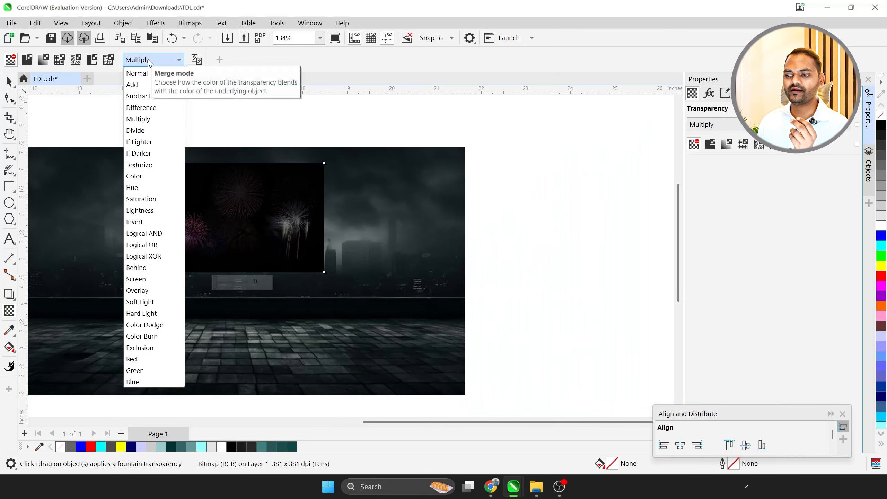
left_click(145, 281)
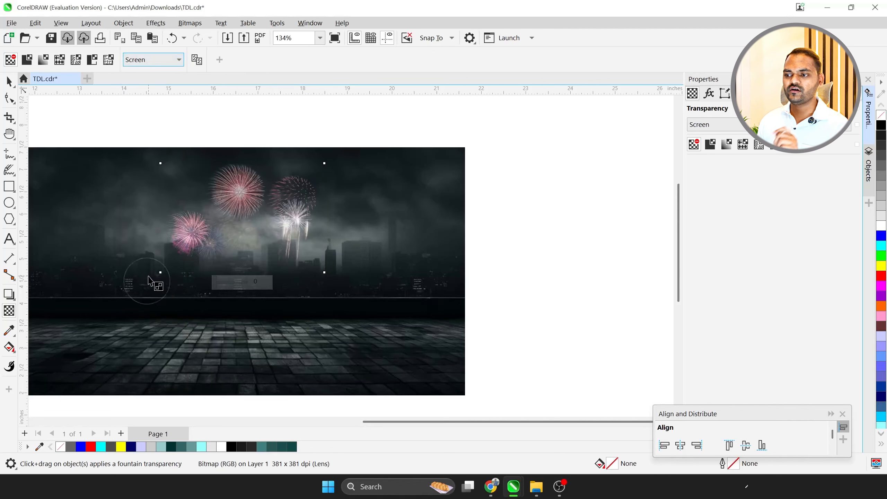
scroll(199, 222, "up", 1)
left_click(12, 84)
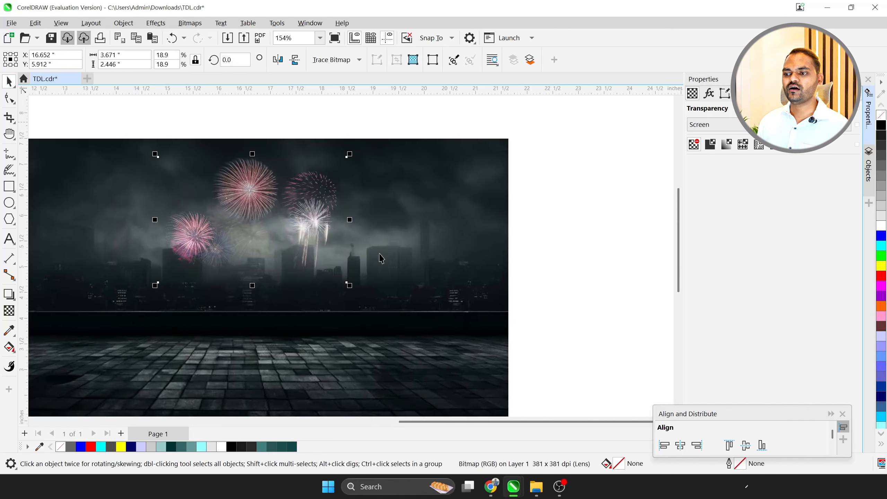
Move the fireworks image toward the right side of the city sky and scale it to about 2.99 × 1.99 inches
scroll(380, 258, "down", 5)
scroll(323, 234, "up", 5)
left_click_drag(350, 240, 473, 227)
left_click_drag(512, 300, 477, 278)
left_click_drag(431, 214, 406, 212)
scroll(504, 227, "down", 2)
scroll(483, 227, "up", 2)
Create a horizontally mirrored copy of the fireworks image on the left side of the sky and deselect it
left_click_drag(473, 226, 248, 226)
left_click(312, 139)
scroll(319, 157, "down", 2)
scroll(311, 219, "up", 2)
scroll(391, 210, "up", 1)
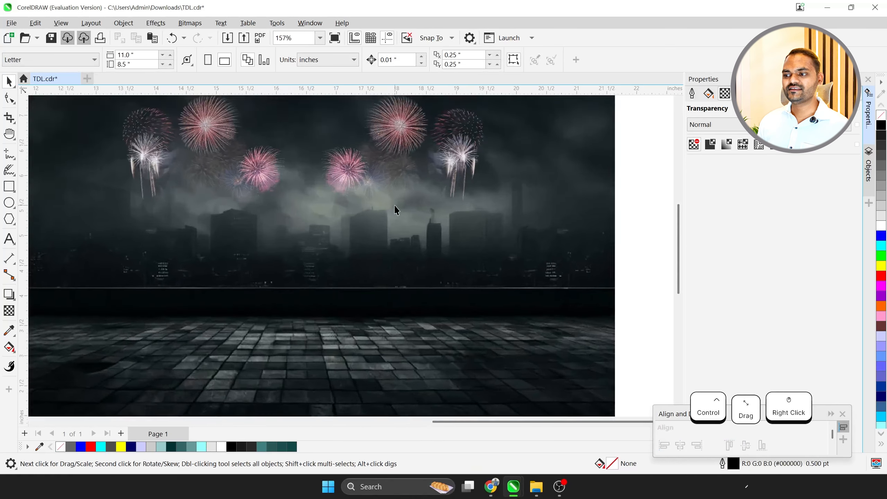
scroll(393, 280, "down", 1)
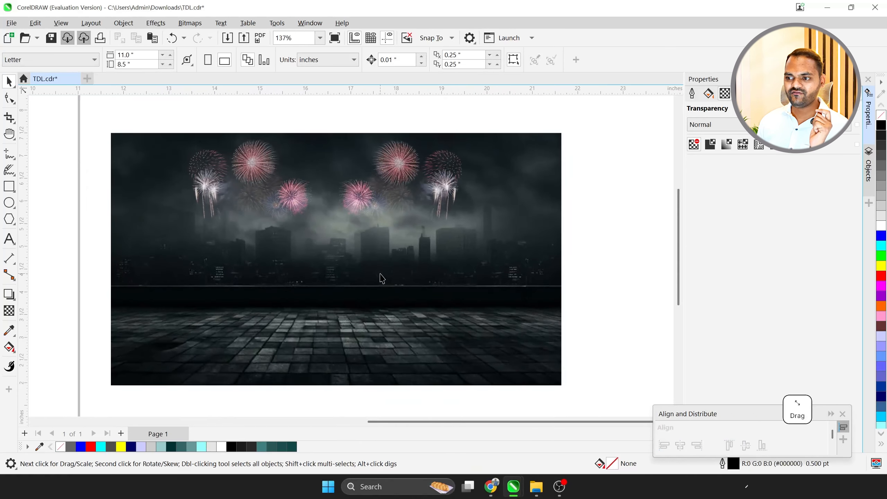
scroll(383, 264, "down", 2)
scroll(263, 248, "down", 1)
scroll(187, 255, "up", 1)
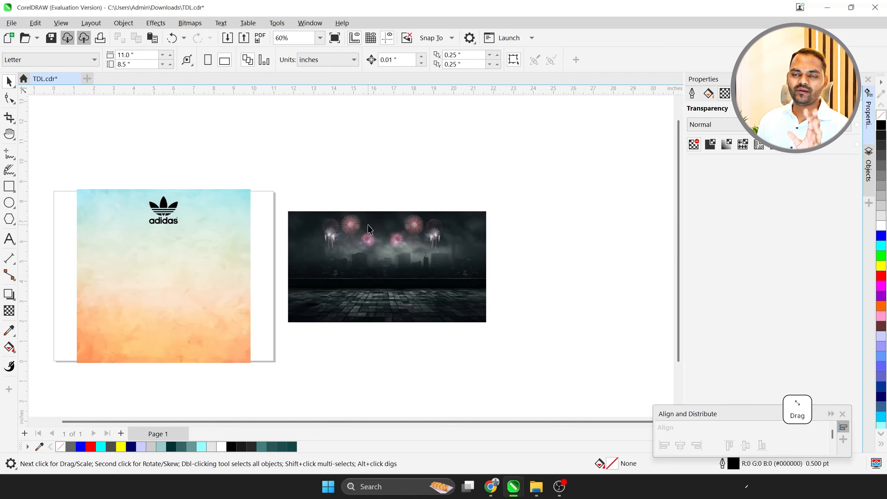
Try the Difference and If Darker merge modes on the mirrored fireworks copy with the Transparency tool
left_click(345, 230)
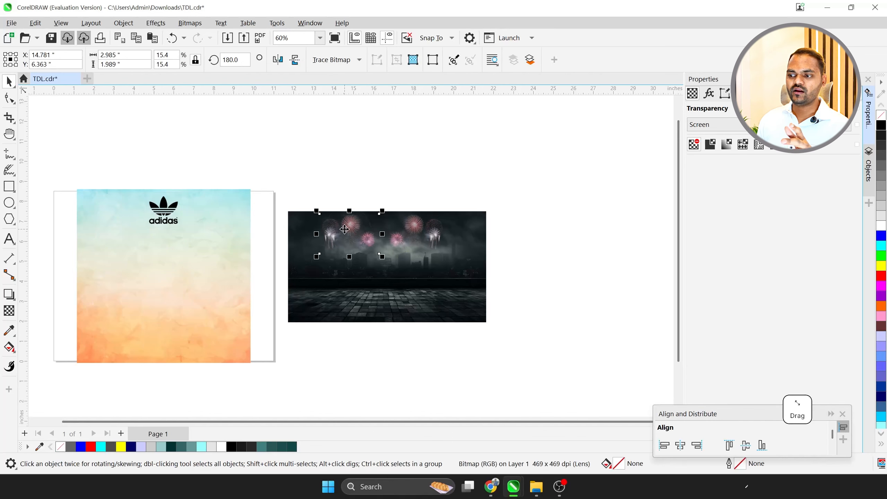
left_click(10, 310)
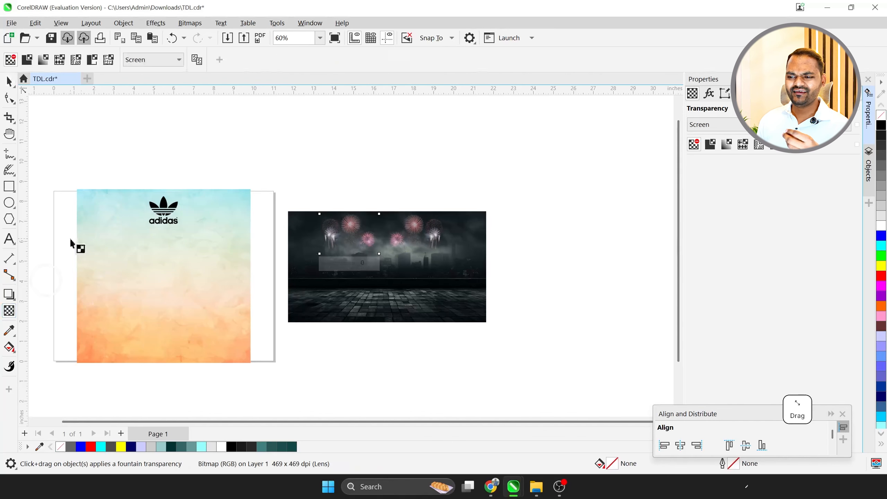
left_click(142, 60)
left_click(151, 110)
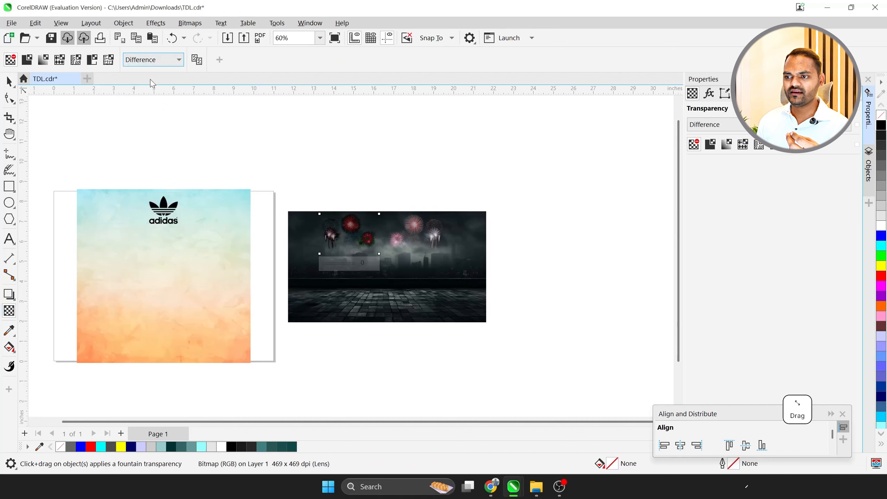
left_click(152, 60)
left_click(141, 153)
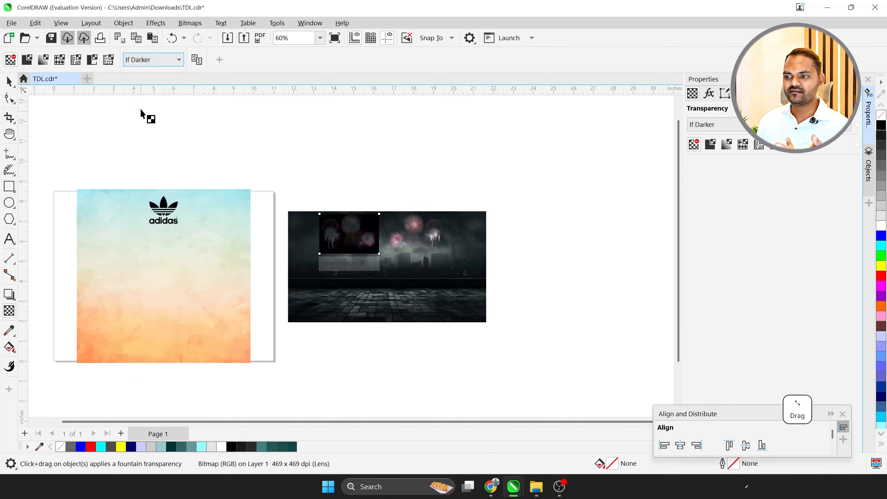
Set the mirrored fireworks copy's merge mode to Saturation and inspect the blend up close
left_click(136, 59)
left_click(143, 198)
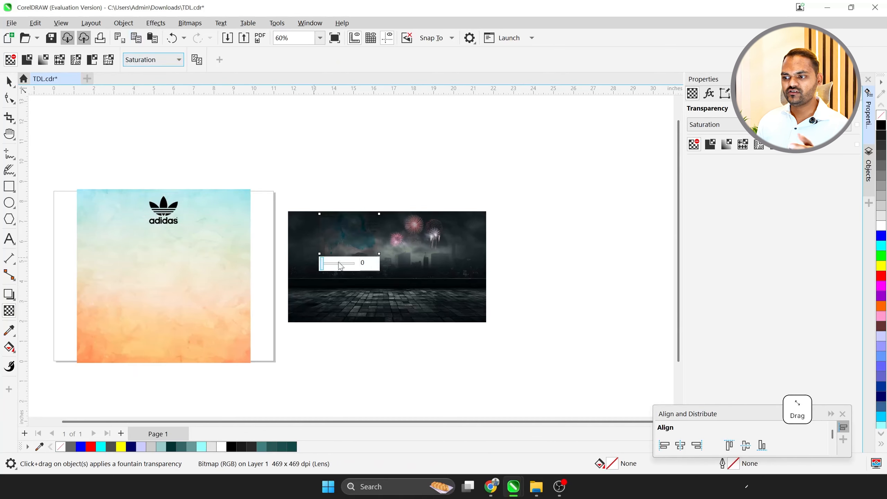
scroll(372, 246, "up", 3)
scroll(372, 246, "up", 2)
scroll(362, 244, "down", 1)
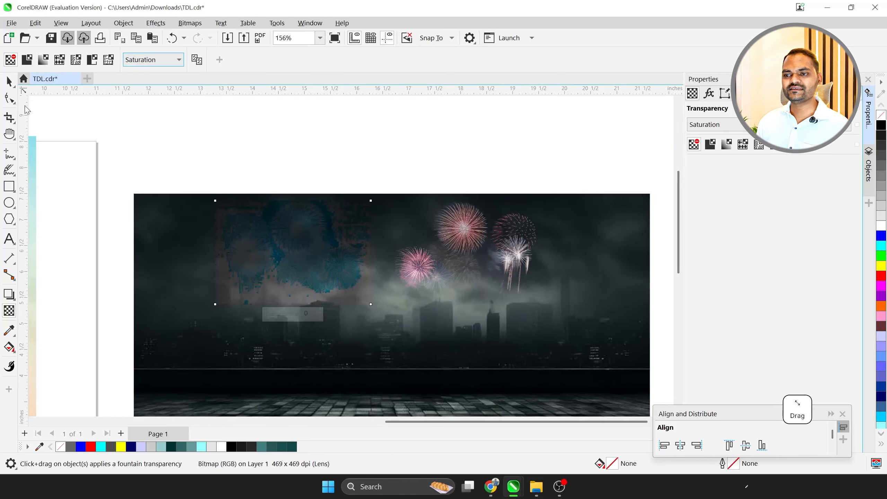
Return to the Pick tool and delete the mirrored fireworks copy from the city image
left_click(8, 82)
left_click(211, 127)
scroll(390, 212, "down", 2)
scroll(348, 224, "up", 2)
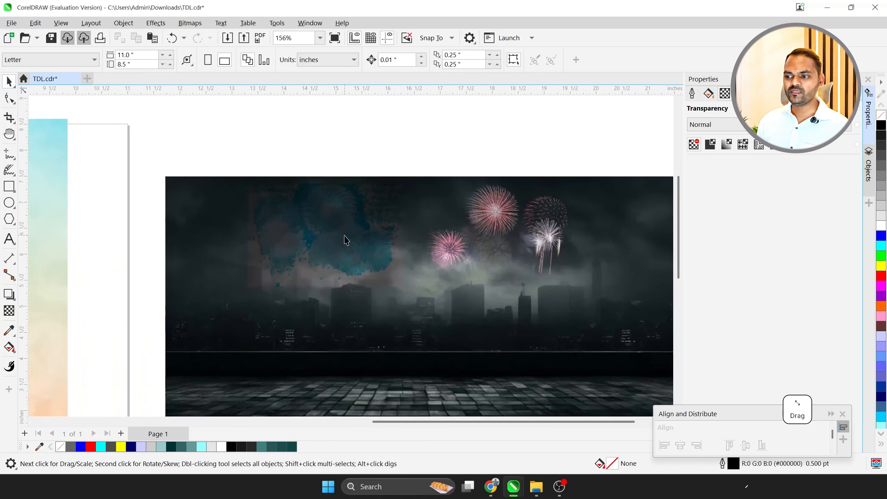
left_click(345, 238)
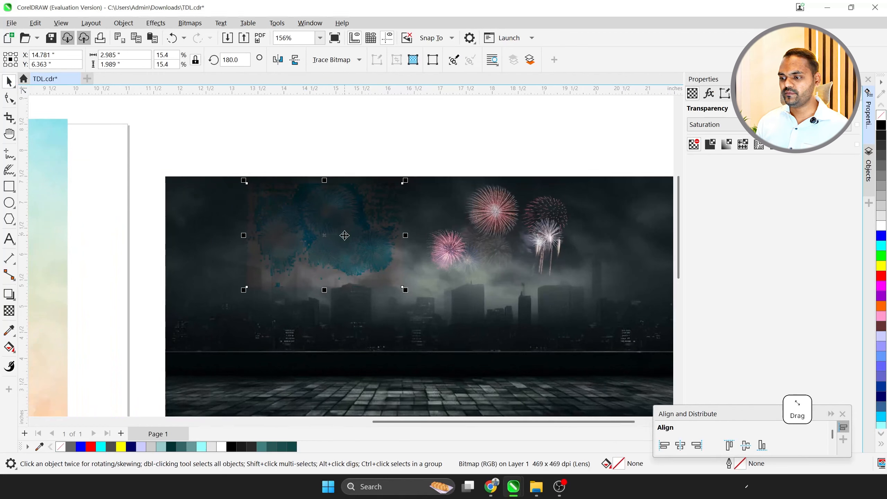
key("Delete")
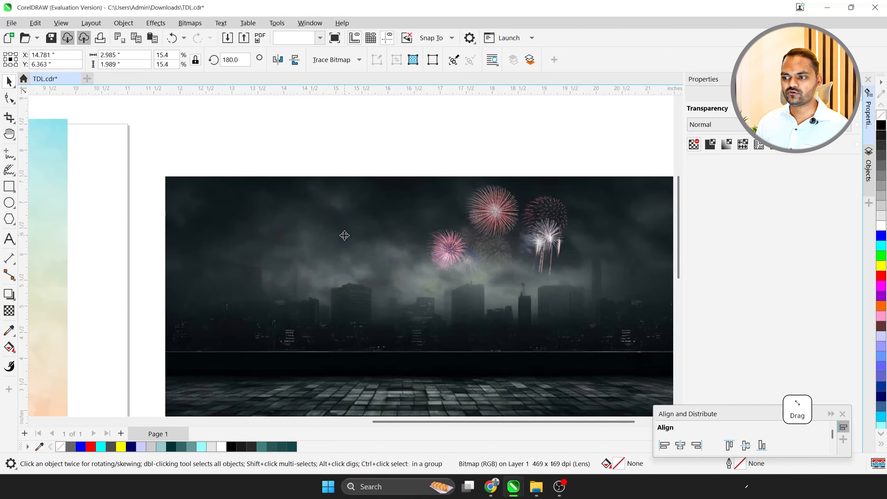
scroll(326, 194, "down", 2)
scroll(309, 230, "down", 2)
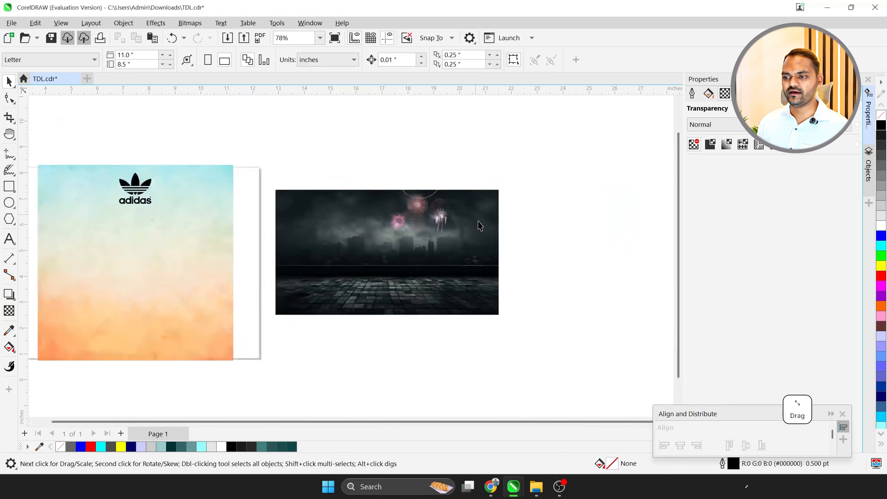
Switch to Chrome, close the fire crackers image search and highlight Color Dropper in the PDF's tools list
key("alt+Tab")
left_click(159, 248)
scroll(228, 241, "down", 1)
scroll(134, 265, "up", 2)
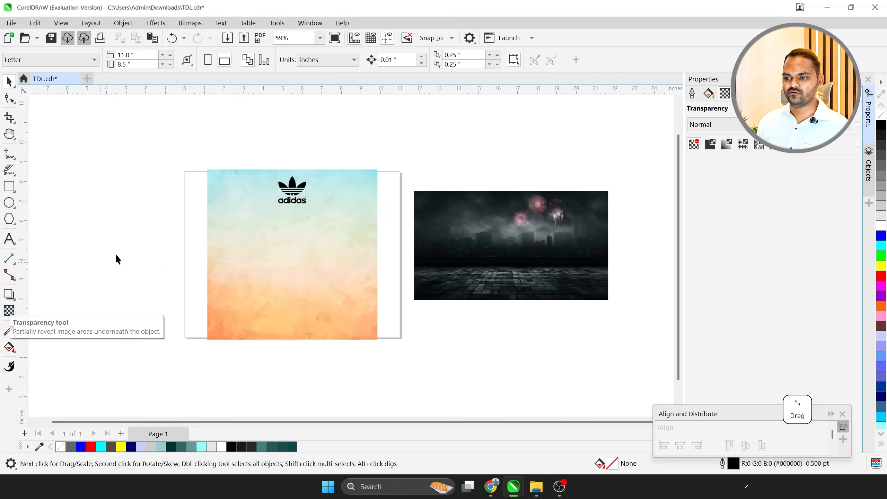
key("alt+Tab")
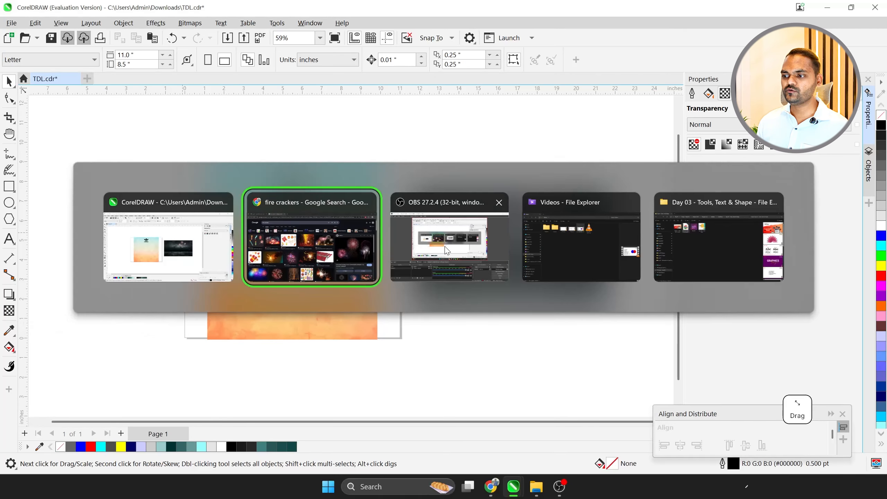
left_click(288, 247)
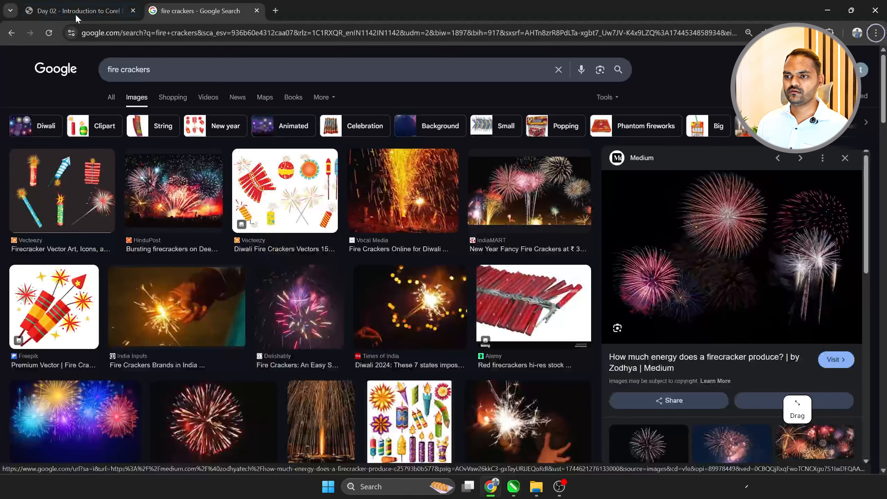
middle_click(211, 18)
left_click_drag(176, 321, 346, 321)
Return to CorelDRAW and delete every object from the drawing
key("alt+Tab")
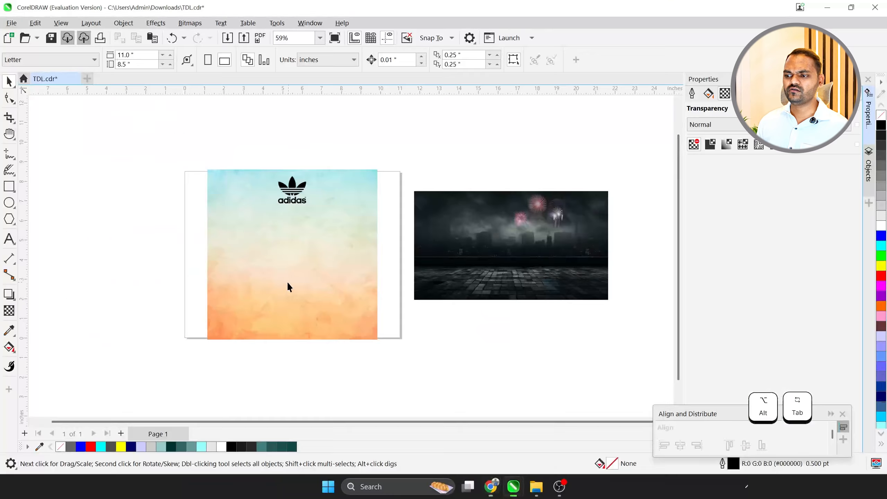
scroll(296, 285, "down", 2)
key("ctrl+a")
key("Delete")
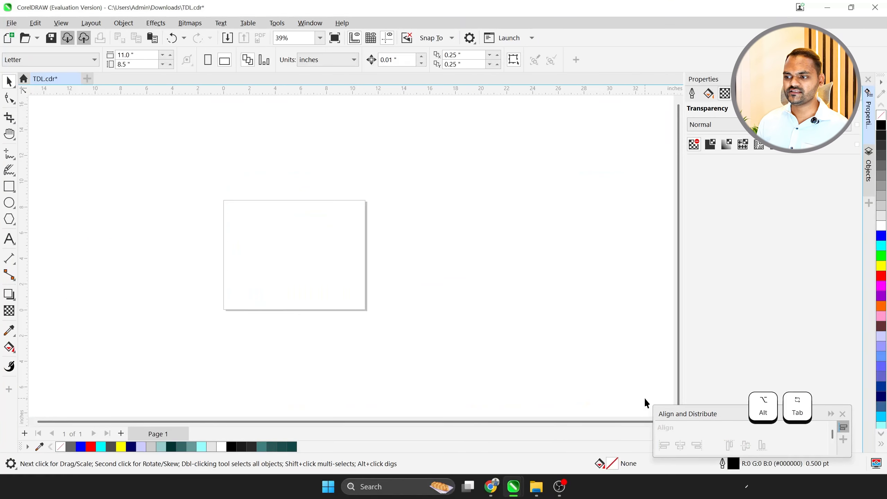
scroll(323, 274, "up", 2)
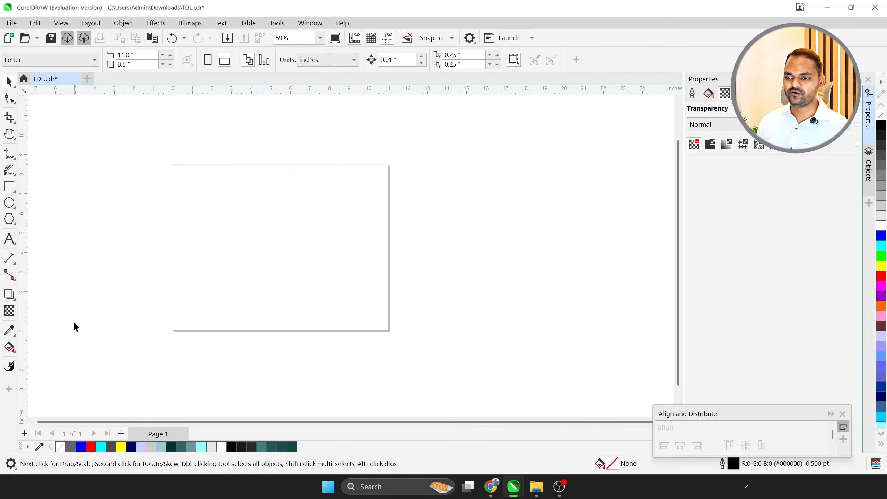
Draw a square about 4.7 inches wide, move it higher on the page and fill it with dark grey
left_click(9, 190)
left_click_drag(182, 215, 276, 307)
key("ctrl+space")
left_click_drag(229, 262, 257, 240)
left_click(882, 146)
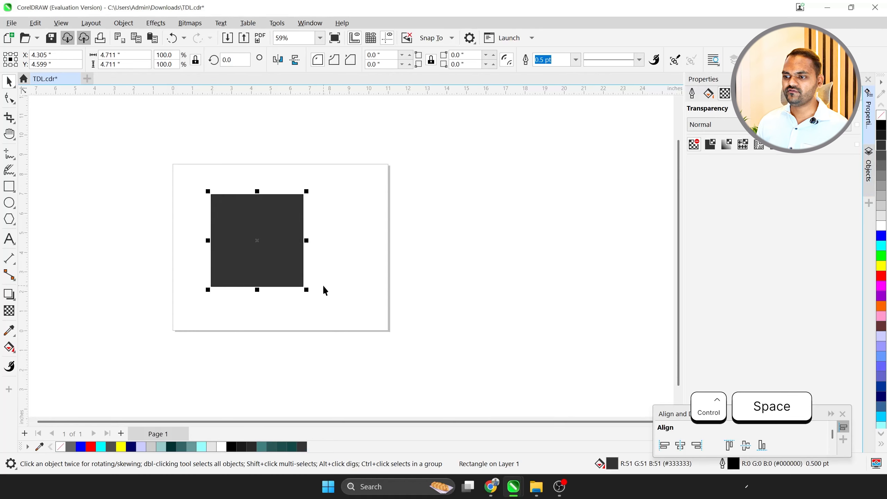
Fill the square with green and give it a red outline 10 pt wide
scroll(252, 232, "up", 3)
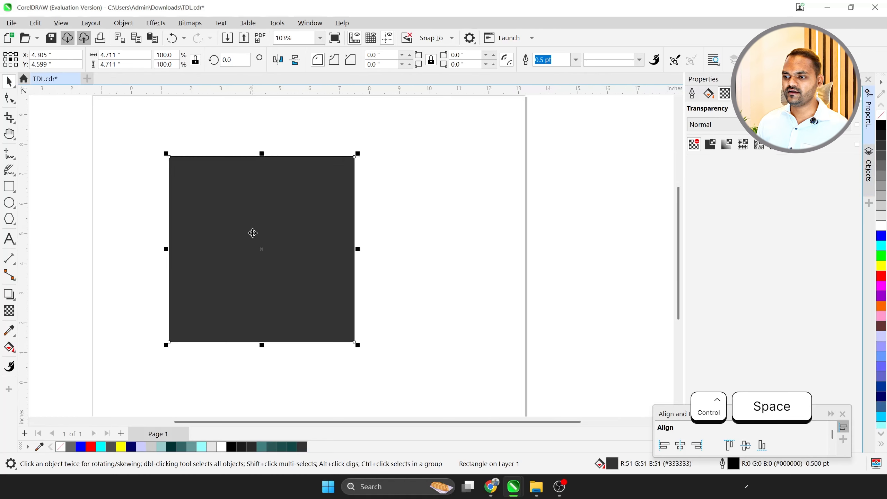
left_click(881, 256)
right_click(92, 447)
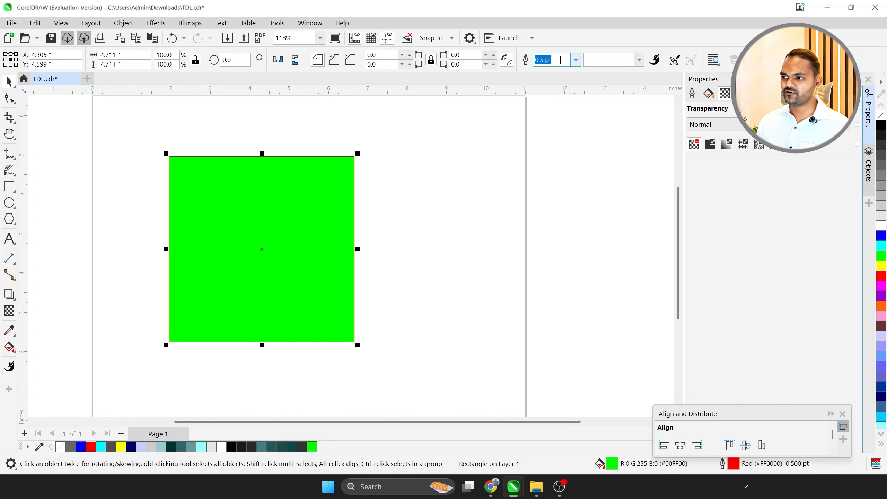
type("10")
key("Return")
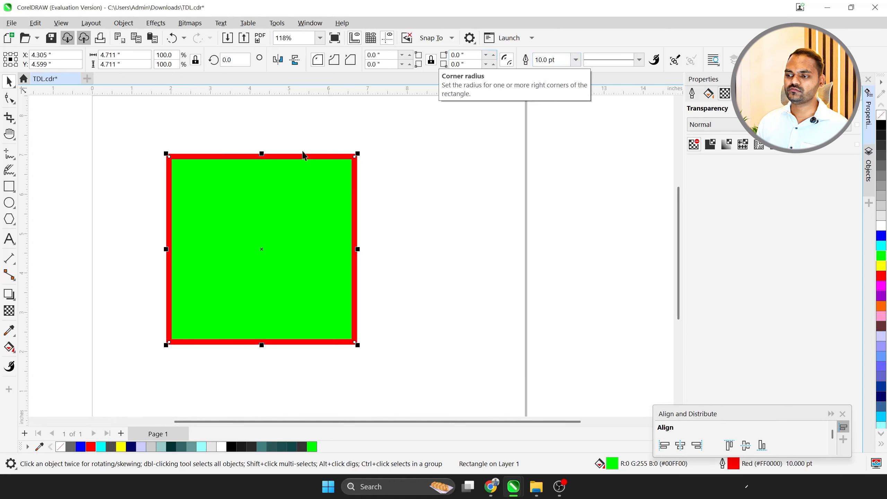
left_click(409, 287)
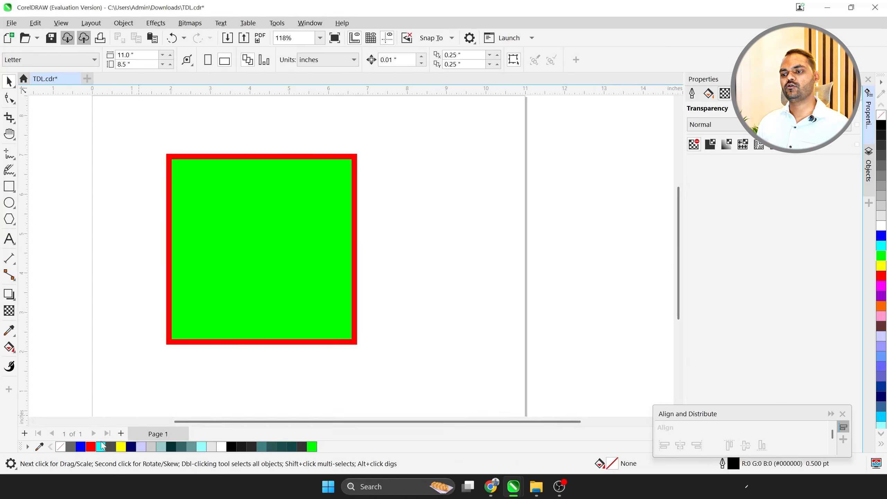
left_click(278, 245)
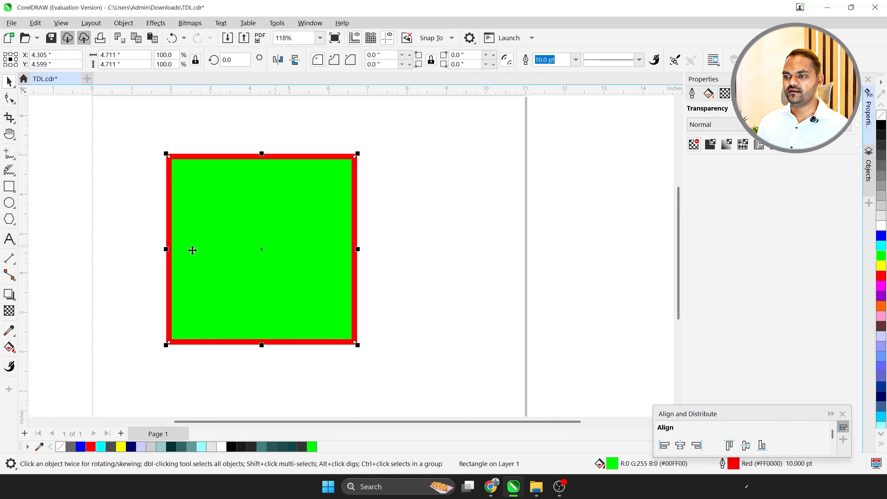
Draw three empty rectangles beside the green square, the wide one about 3 by 1.5 inches
scroll(207, 244, "down", 1)
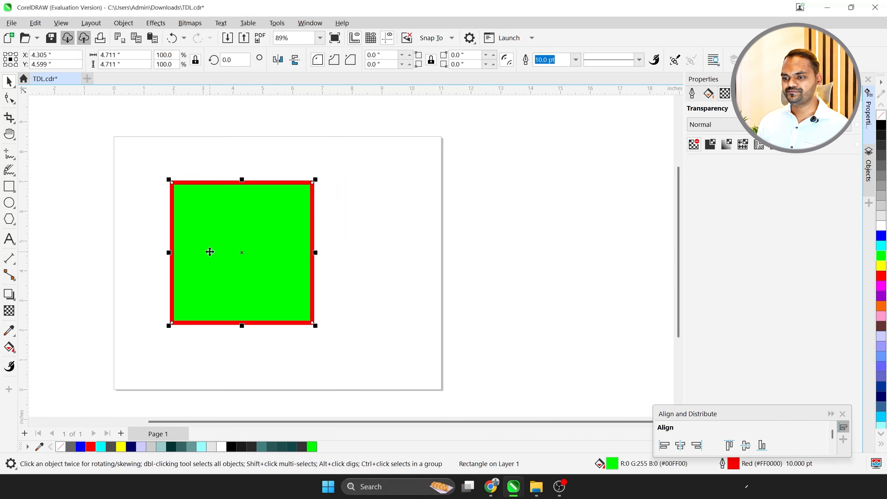
left_click(9, 186)
left_click_drag(366, 161, 410, 217)
left_click_drag(493, 237, 561, 324)
mouse_move(521, 167)
left_mouse_down()
mouse_move(610, 182)
mouse_move(577, 207)
mouse_move(515, 193)
mouse_move(512, 208)
left_mouse_up()
key("ctrl+space")
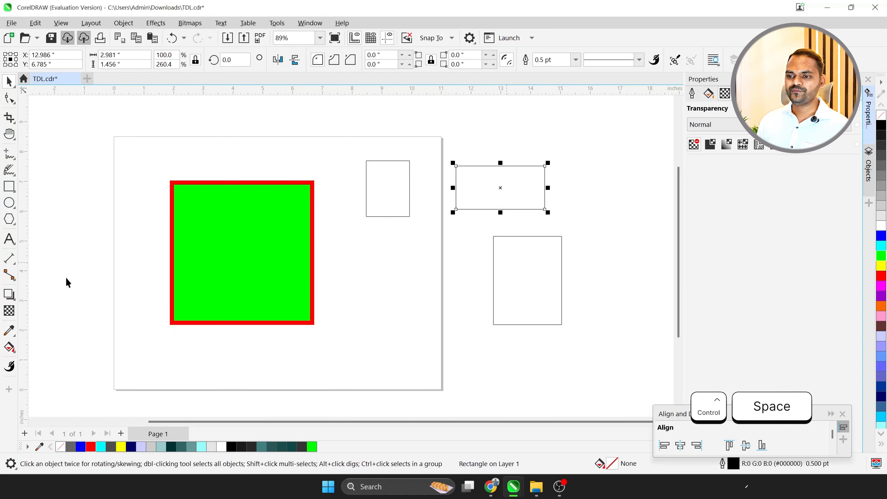
Sample the square's green with the Color Eyedropper and apply it as fill to all three rectangles
left_click(7, 334)
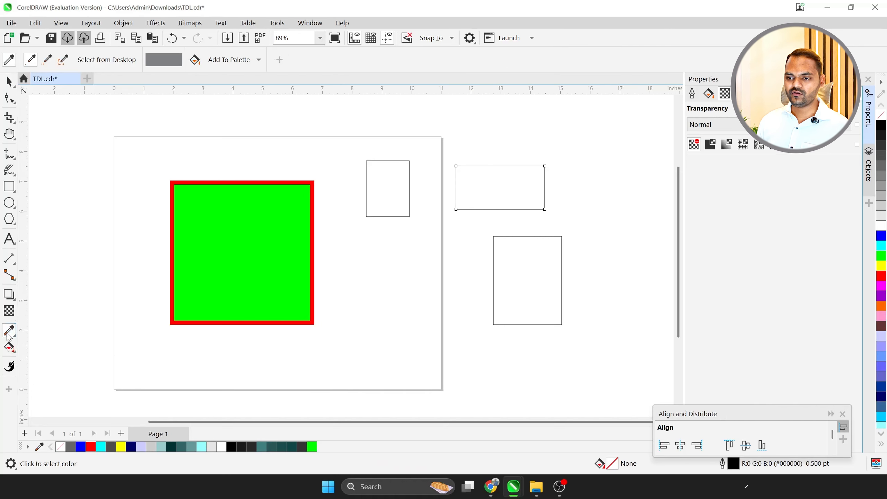
left_click(246, 243)
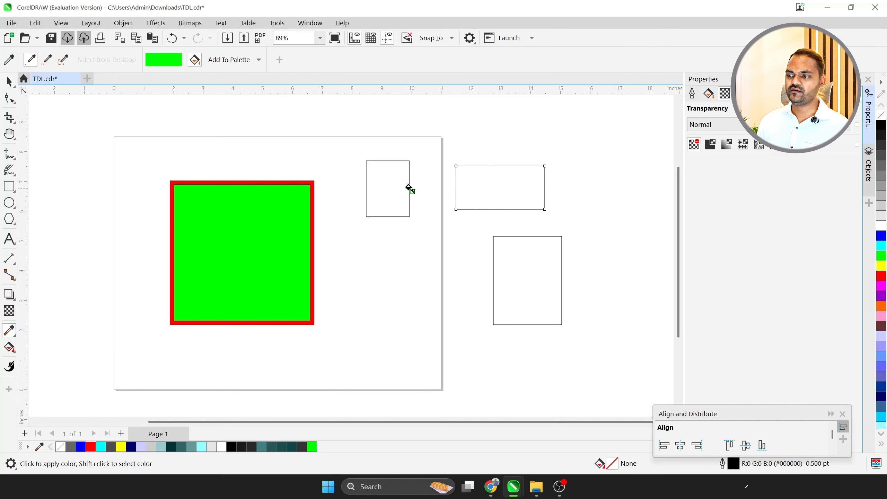
left_click(392, 174)
left_click(484, 183)
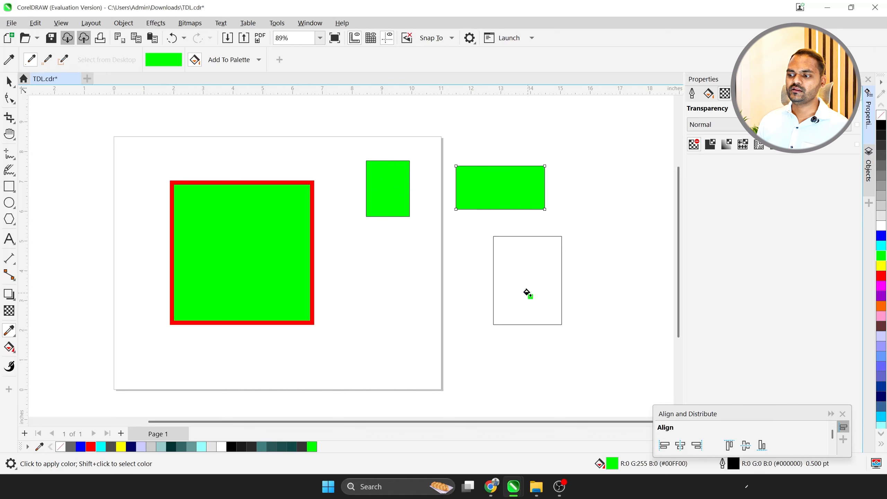
left_click(526, 293)
key("ctrl+space")
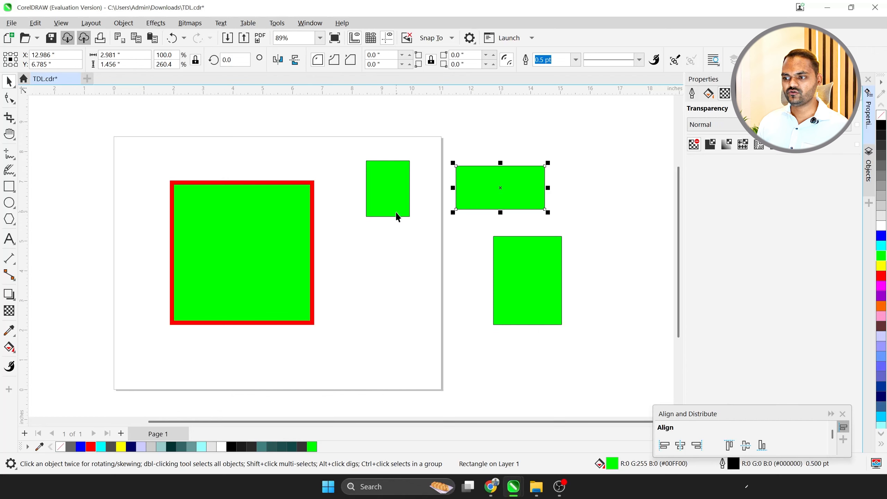
Undo the green fills on the two rectangles outside the page and clear the selection
key("ctrl+z")
key("ctrl+z")
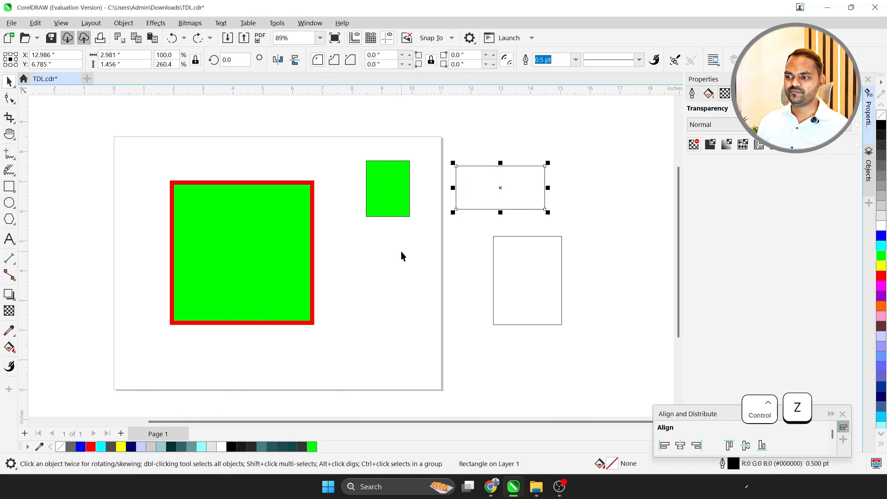
left_click(382, 281)
Try sampling a colour from the canvas with the document palette's eyedropper
left_click(231, 276)
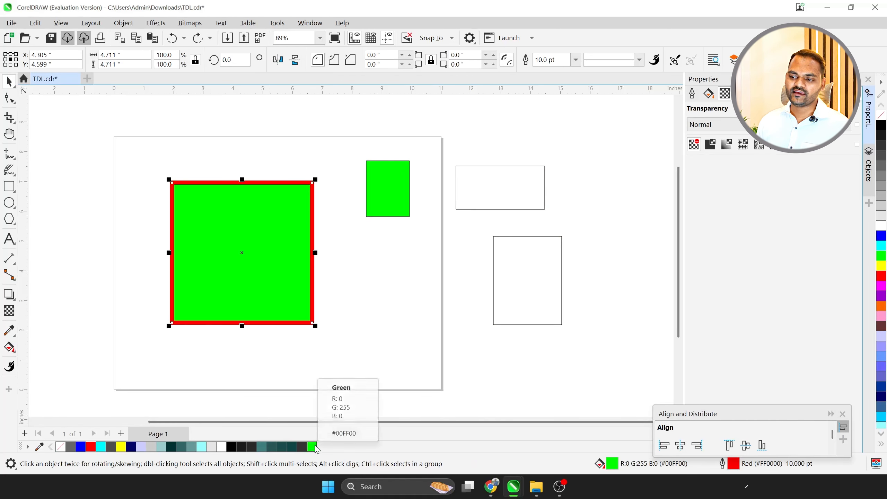
left_click(39, 447)
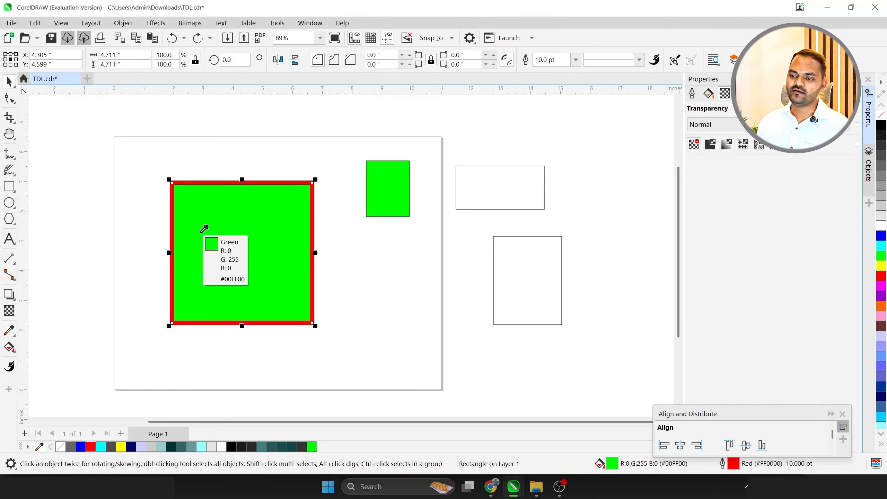
left_click(459, 174)
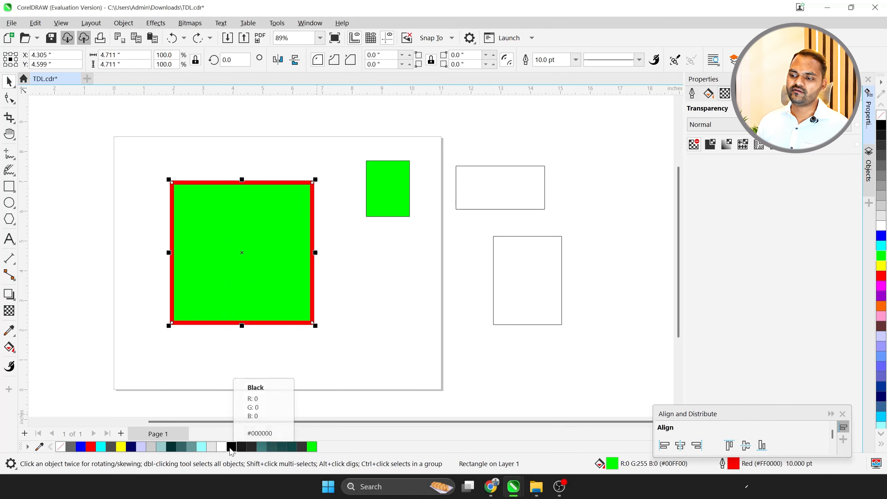
Fill the large square with light blue from the default palette and deselect it
left_click(263, 248)
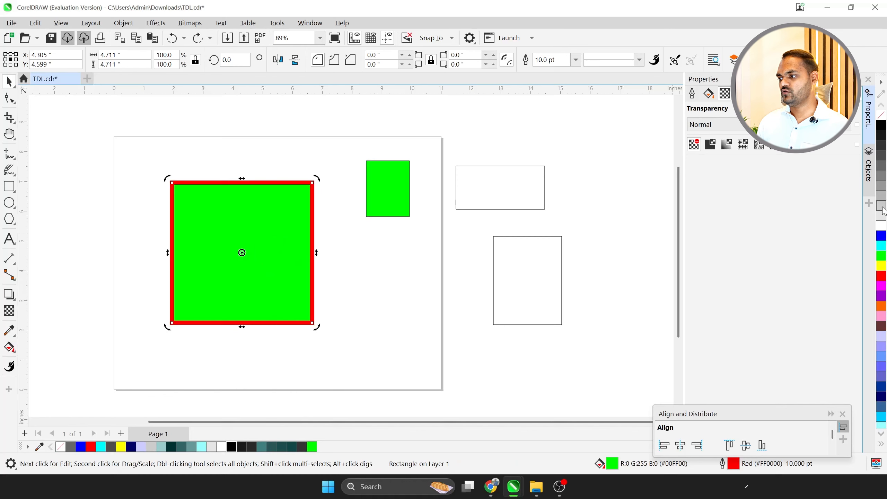
left_click(882, 361)
left_click(389, 320)
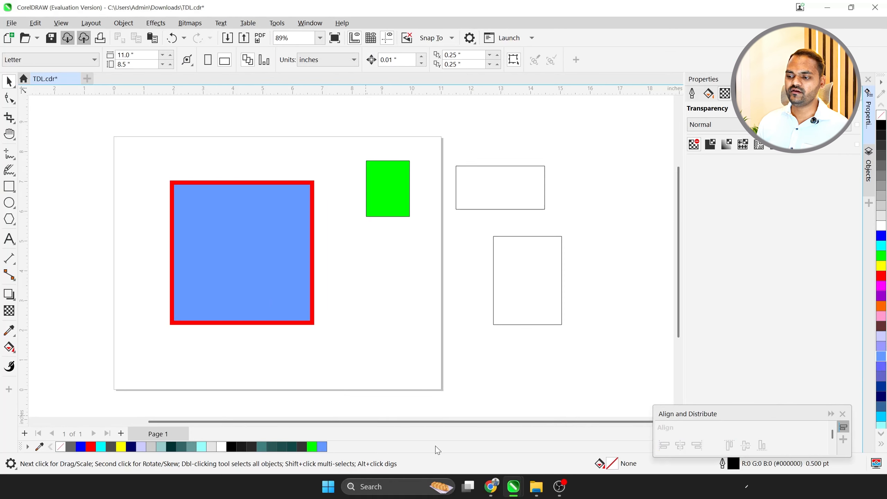
Switch to Chrome and search Google Images for "car" in a new tab
key("alt+Tab")
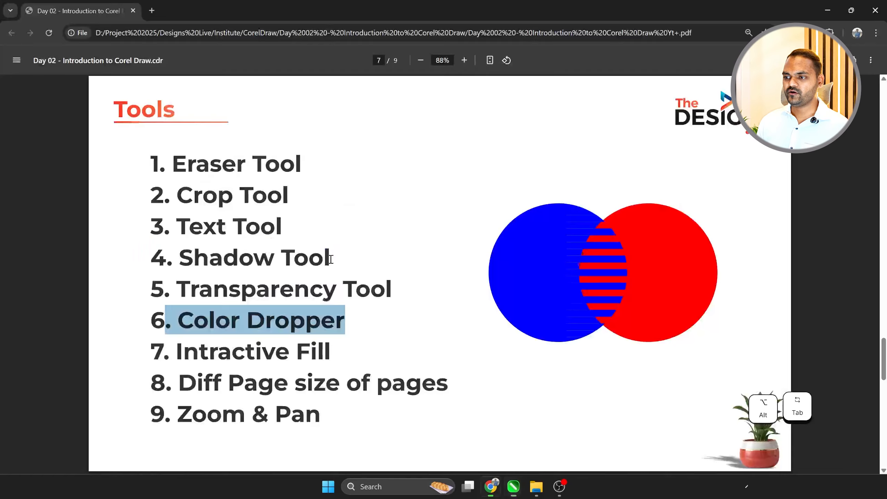
left_click(151, 10)
type("carwale.com/tata-cars/nexon/price-in-rajkot/")
key("Return")
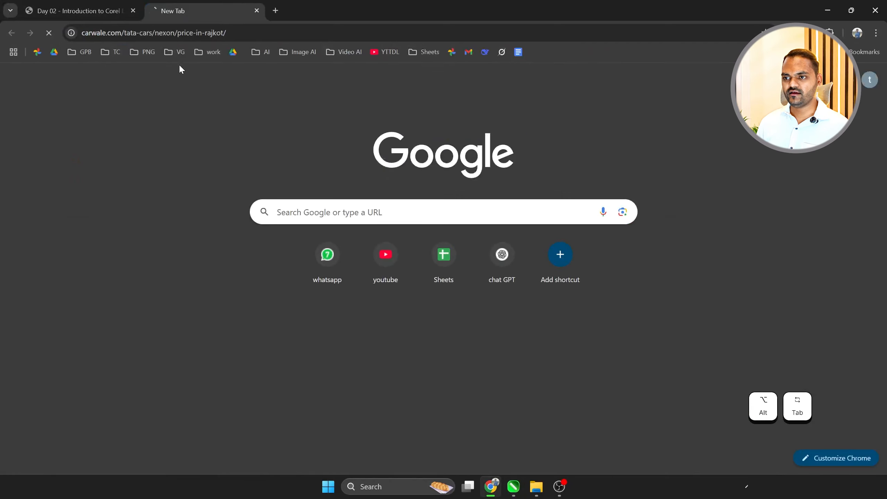
left_click(175, 35)
type("car")
key("Return")
left_click(138, 102)
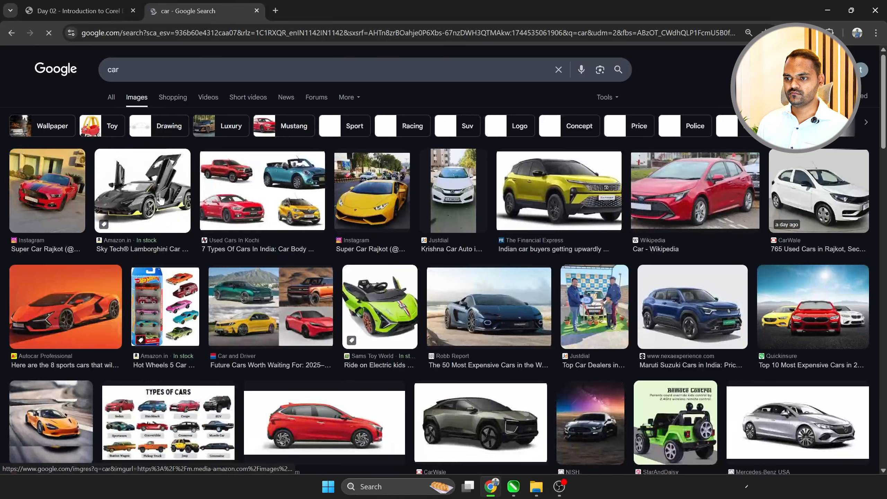
Copy the black toy Lamborghini image, paste it into the CorelDRAW drawing and scale it down to about 5.56 inches wide
left_click(140, 188)
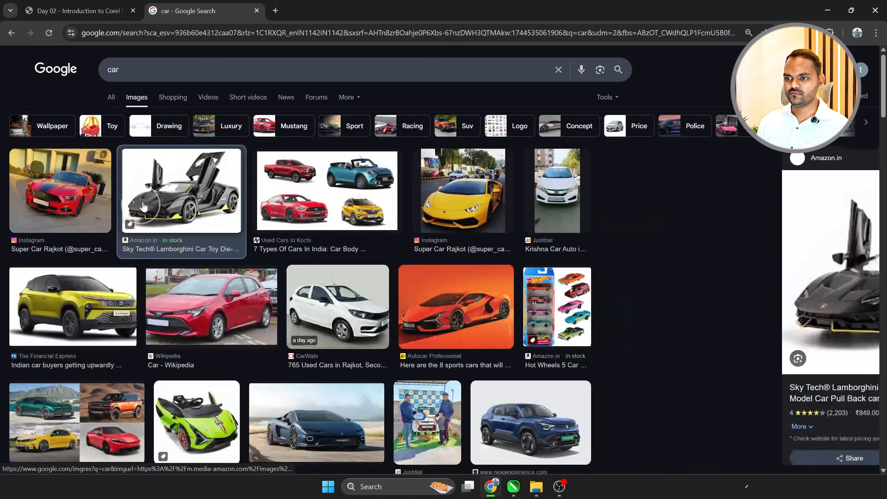
right_click(612, 218)
left_click(660, 368)
key("alt+Tab")
key("ctrl+v")
scroll(415, 359, "down", 4)
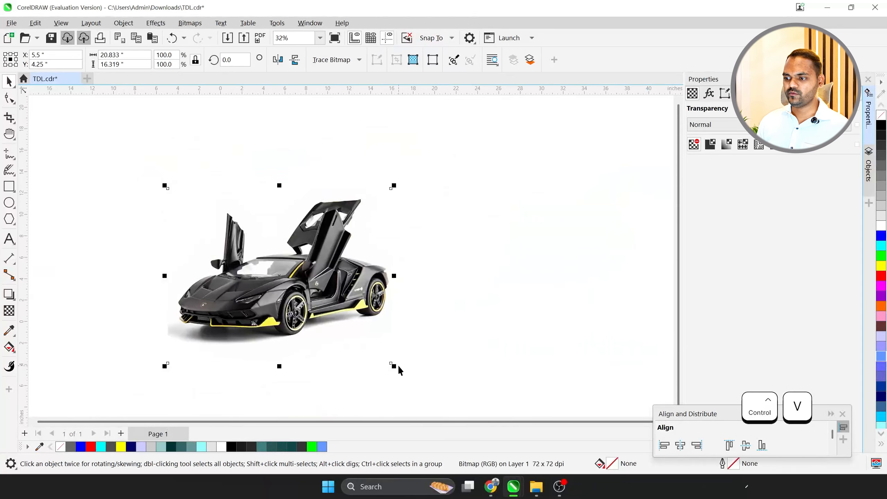
left_click_drag(393, 364, 310, 309)
scroll(352, 257, "up", 6)
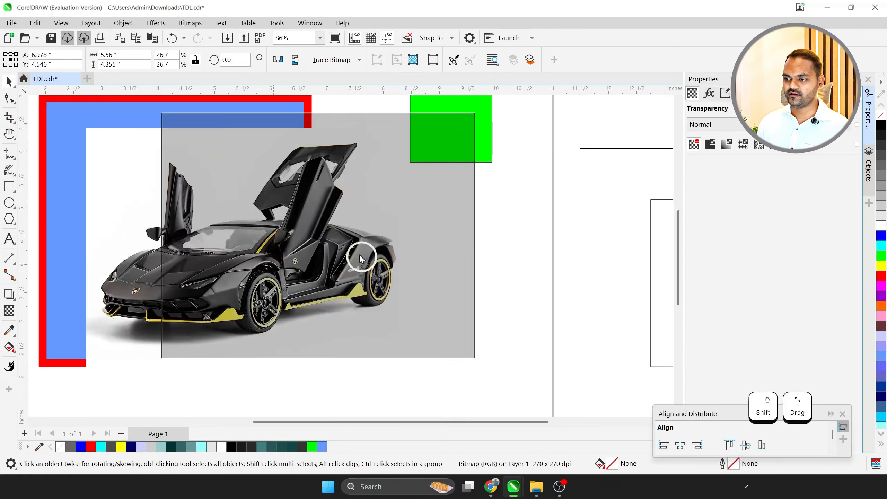
Add the yellow of the car's front trim to the document palette with its eyedropper, and delete the car image
left_click(40, 446)
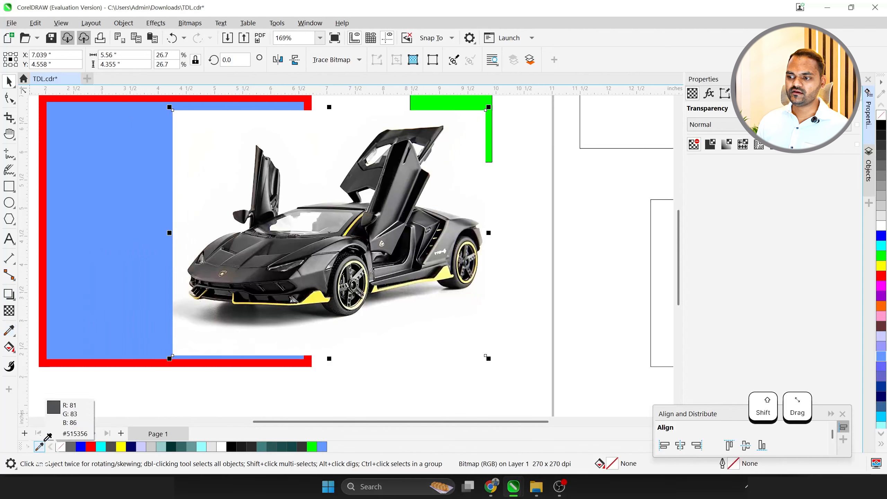
left_click(312, 292)
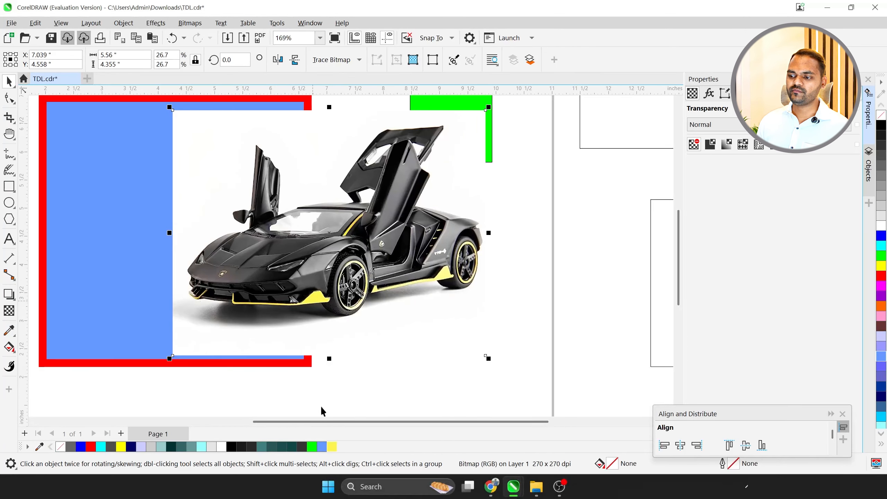
scroll(324, 311, "down", 3)
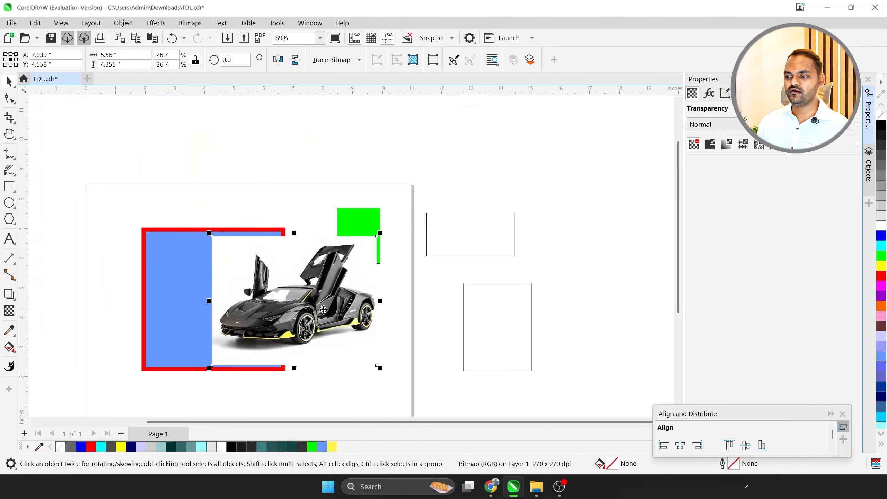
left_click(324, 307)
key("Delete")
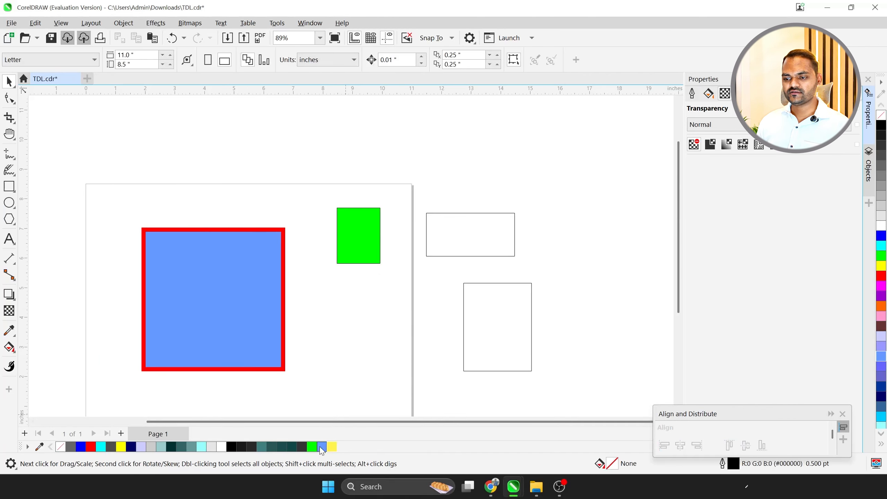
scroll(264, 370, "up", 2)
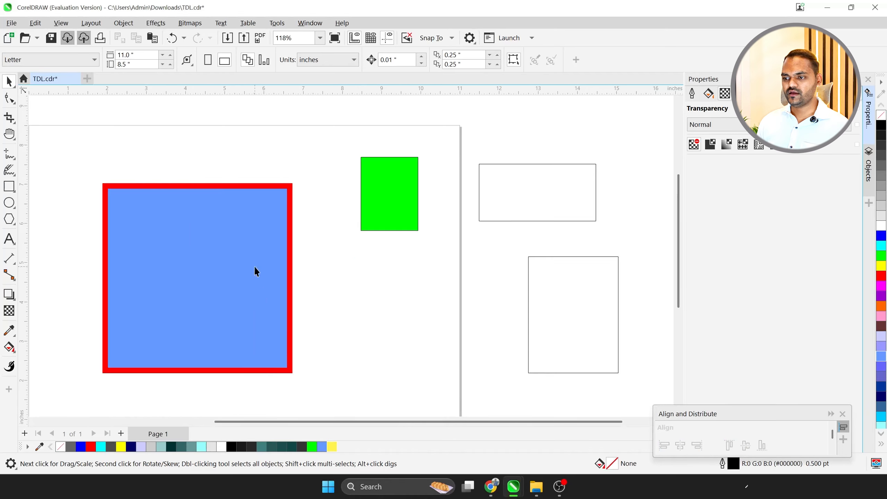
Sample the large square's light blue with the Color Eyedropper and fill the lower rectangle beside the page with it
left_click(9, 332)
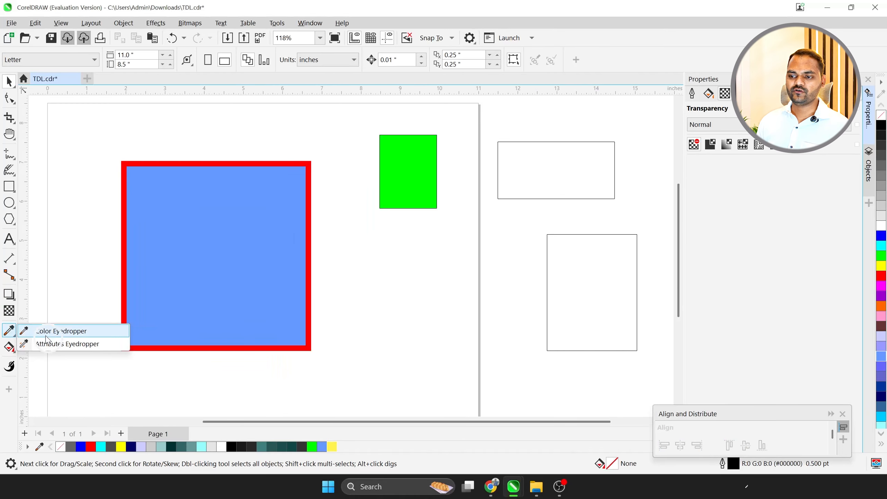
left_click(13, 330)
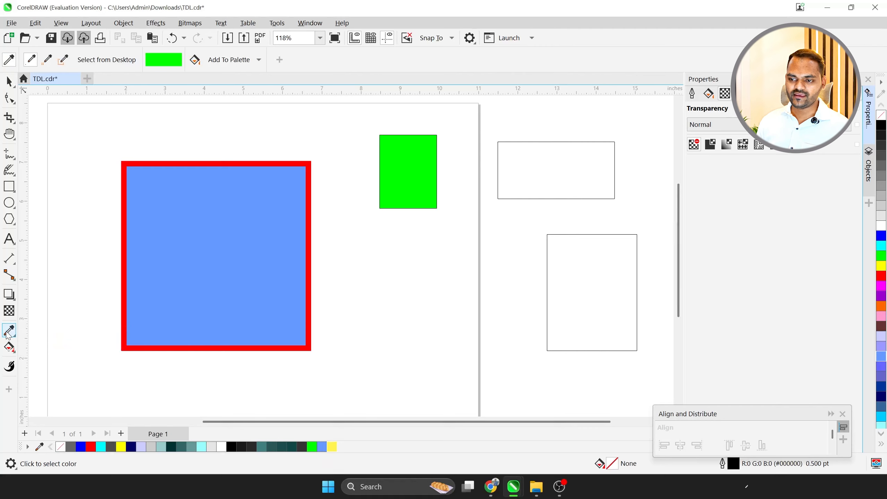
left_click(210, 266)
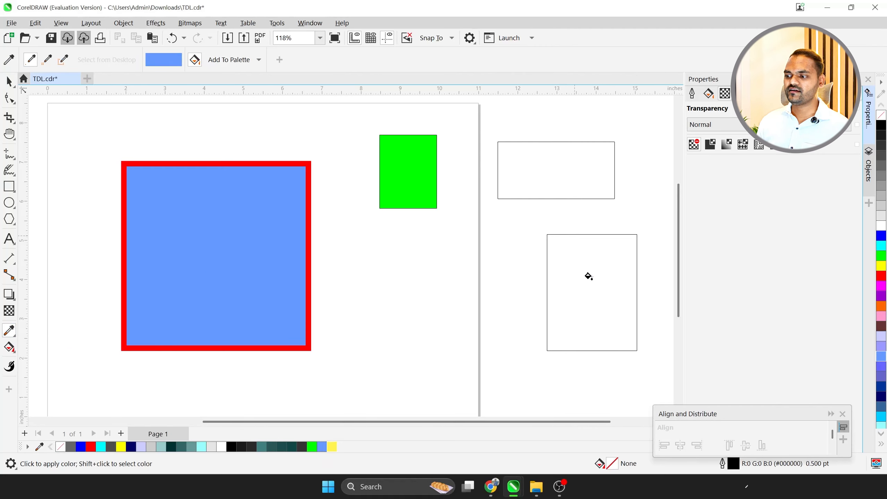
left_click(589, 263)
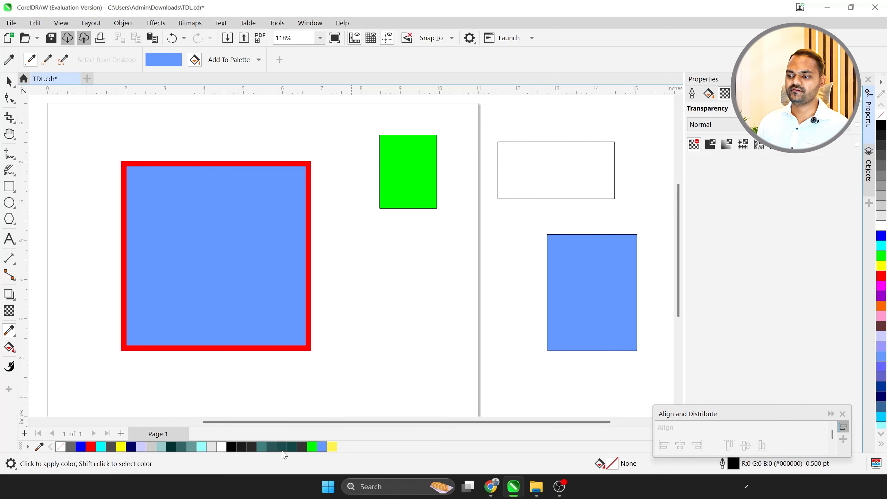
Leave the Color Eyedropper and sample the green rectangle's fill with the document palette's eyedropper
key("ctrl+space")
left_click(39, 446)
left_click(413, 175)
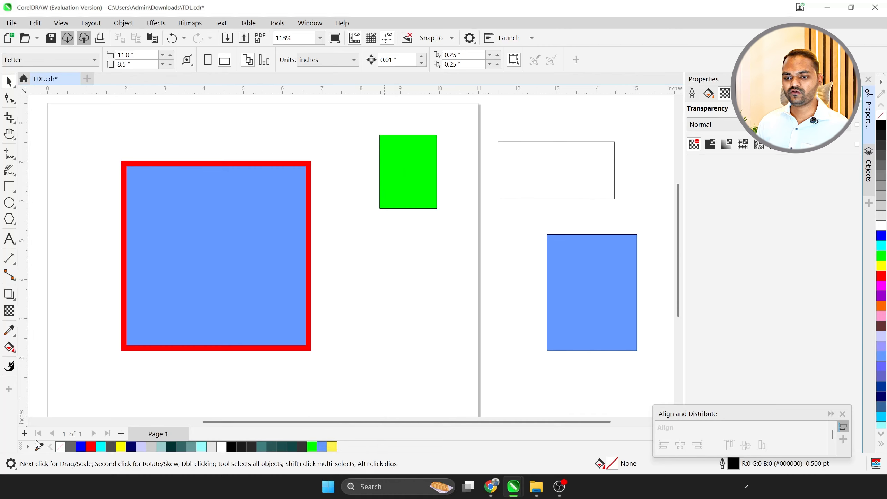
Copy the large square's light blue fill and thick red outline to the three other rectangles with the Attributes Eyedropper
left_click(8, 332)
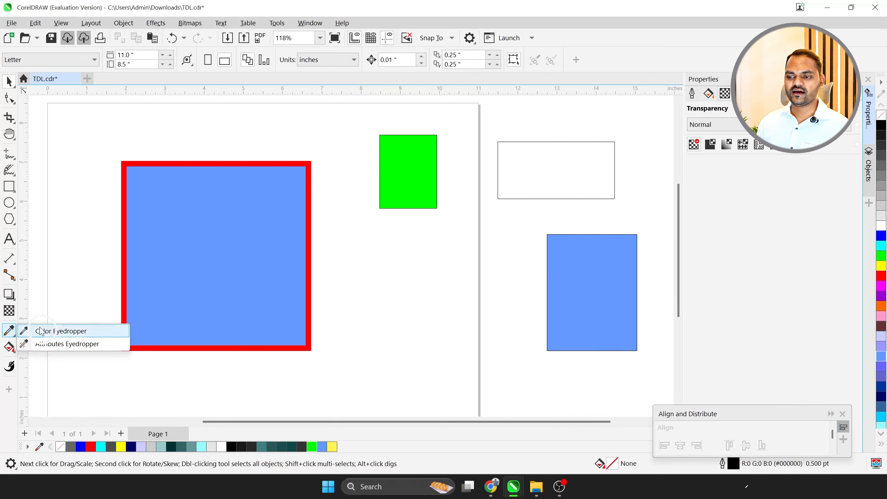
left_click(60, 344)
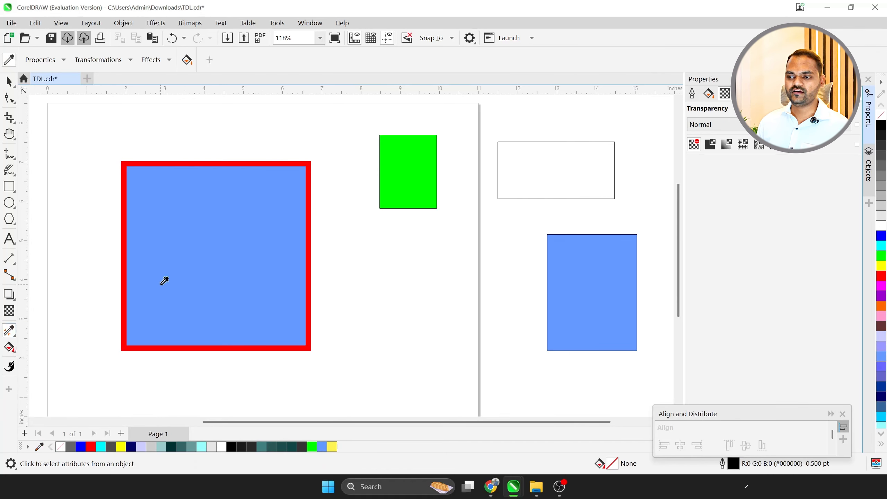
scroll(204, 264, "down", 2)
scroll(283, 264, "up", 1)
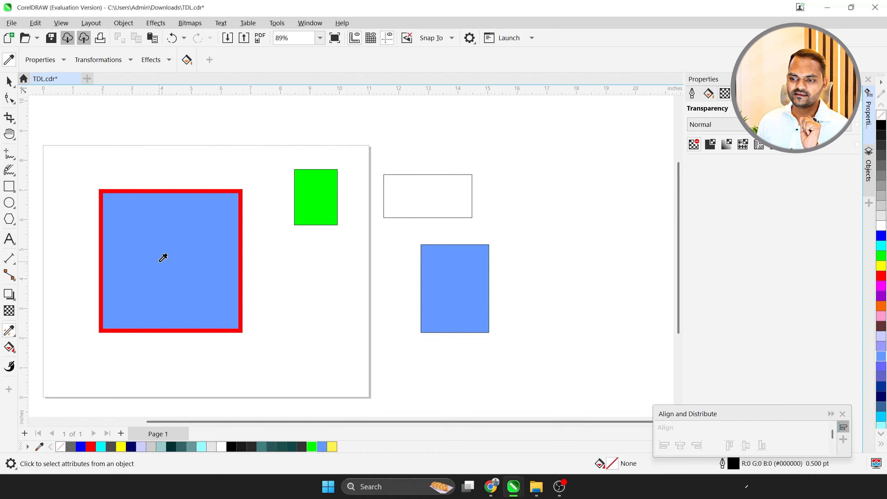
left_click(185, 244)
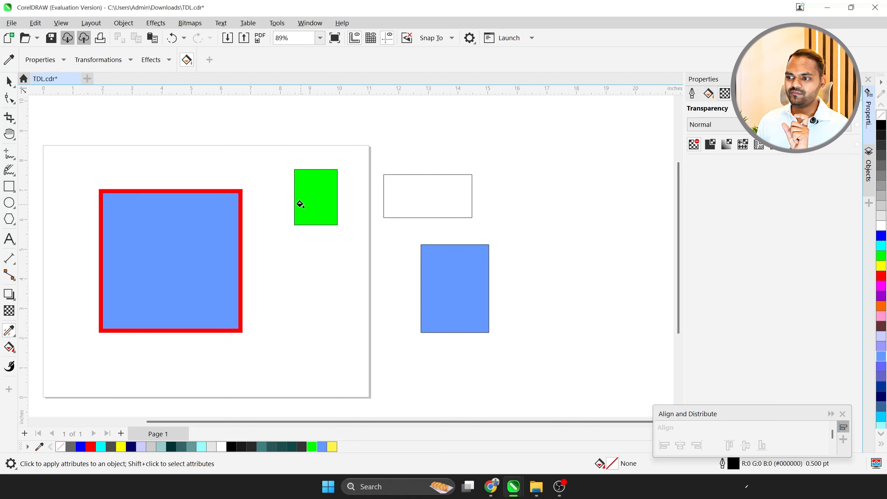
left_click(418, 192)
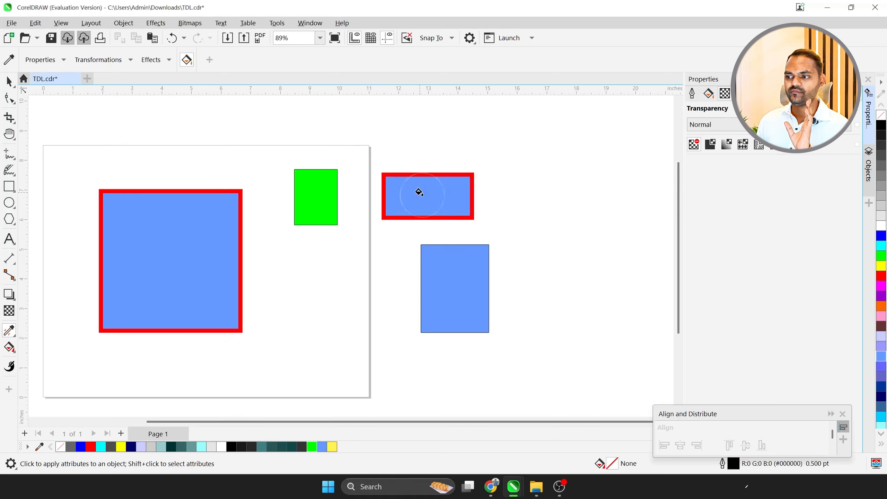
left_click(313, 201)
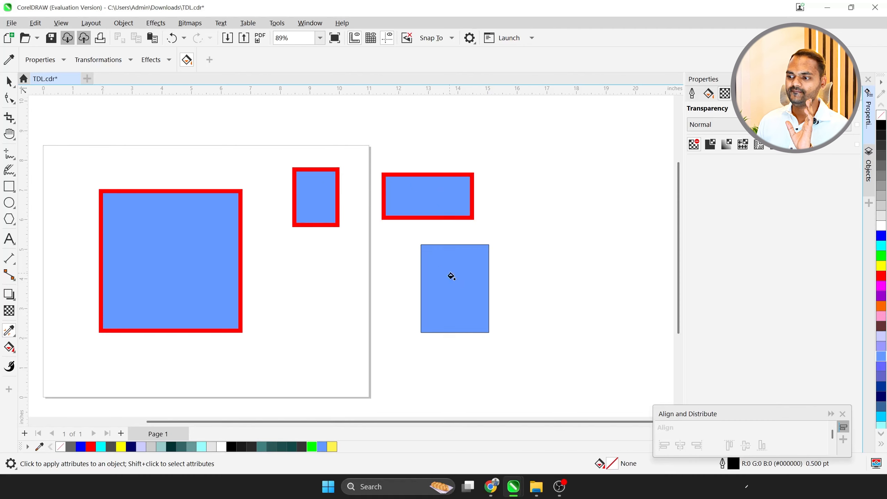
left_click(456, 284)
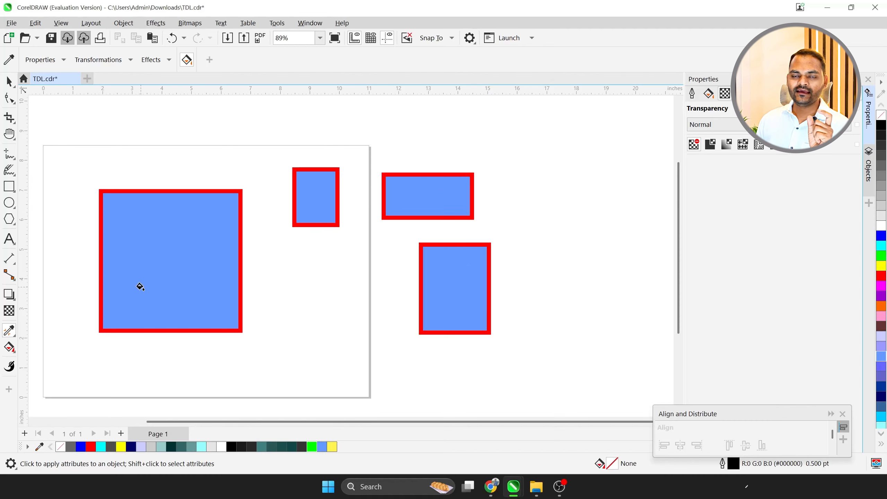
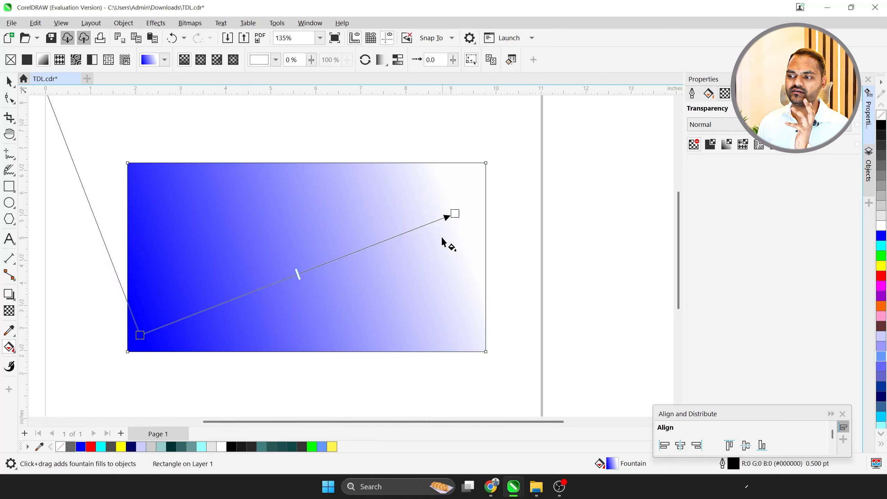
Set the fountain fill's white end node to red (#FA0000) and reposition both end nodes nearer the rectangle's opposite corners
mouse_move(455, 213)
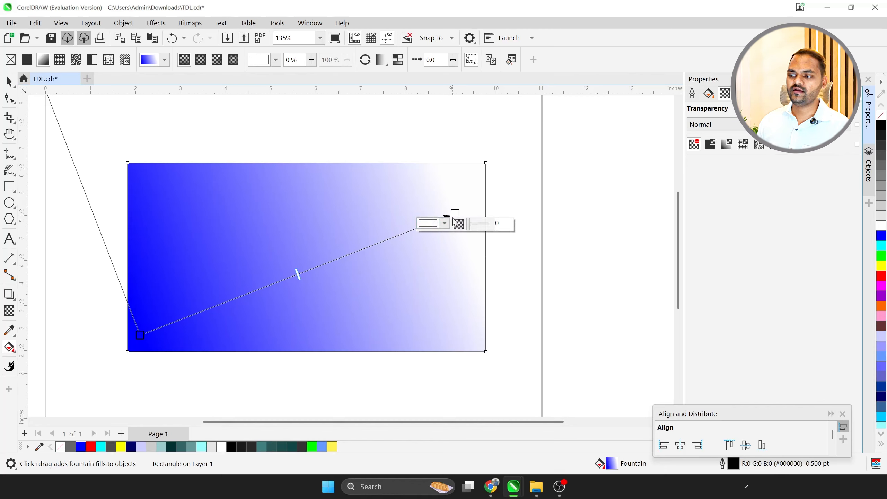
left_click(445, 225)
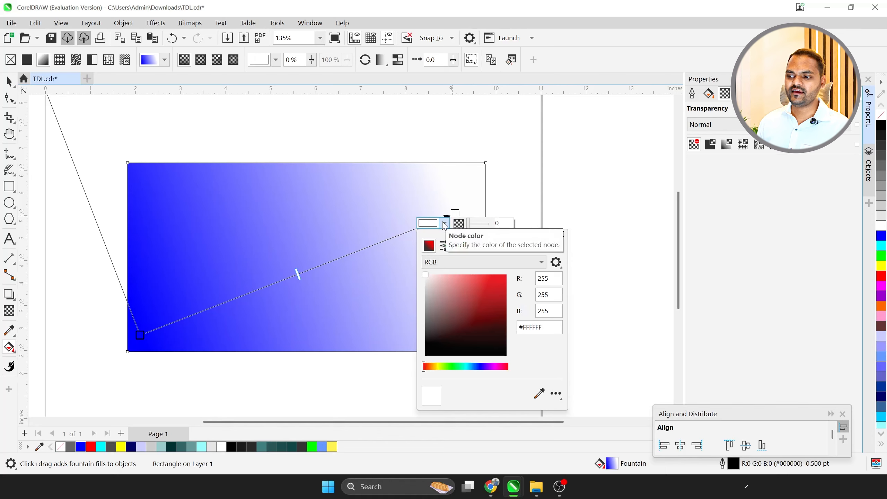
left_click(490, 282)
left_click_drag(491, 284, 505, 277)
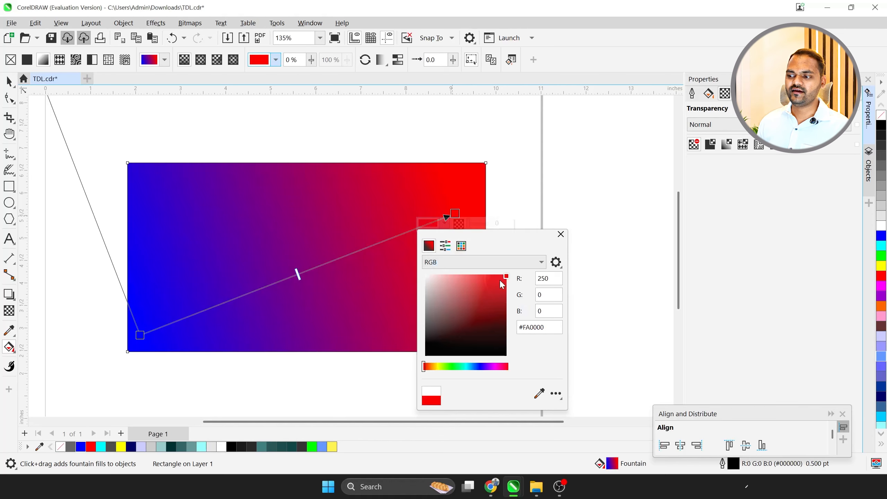
left_click(561, 233)
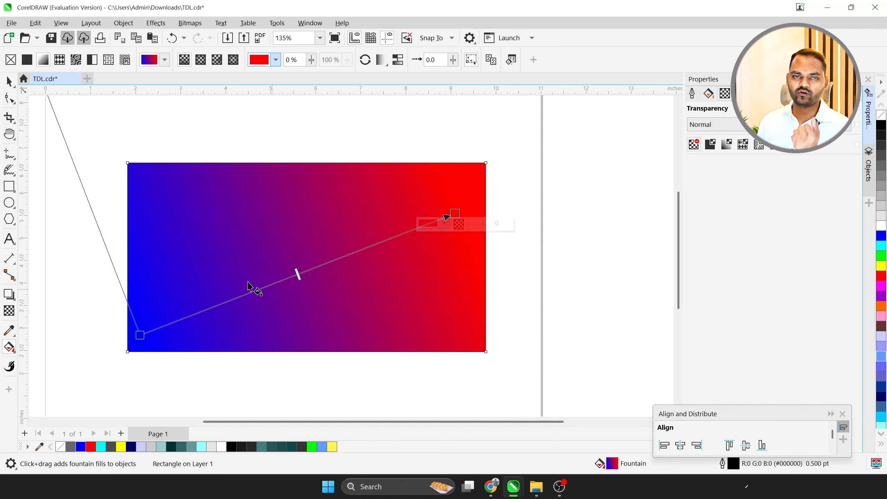
left_click_drag(456, 213, 478, 186)
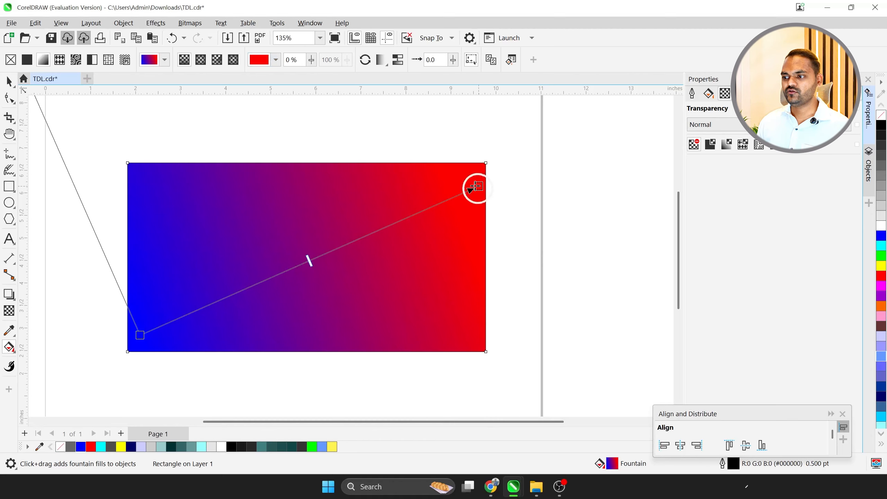
left_click_drag(140, 335, 149, 313)
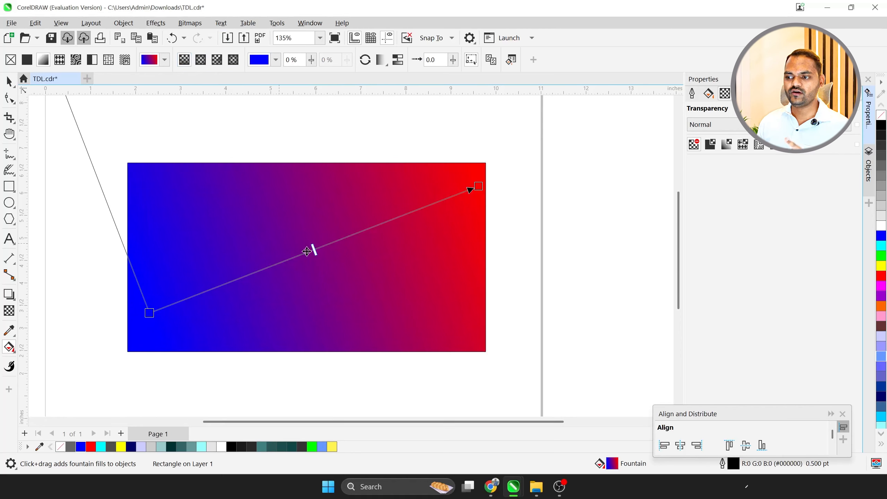
Switch the rectangle's gradient to an elliptical fountain fill, level its axis, flatten the ellipse and nudge the midpoint outward
left_click(204, 62)
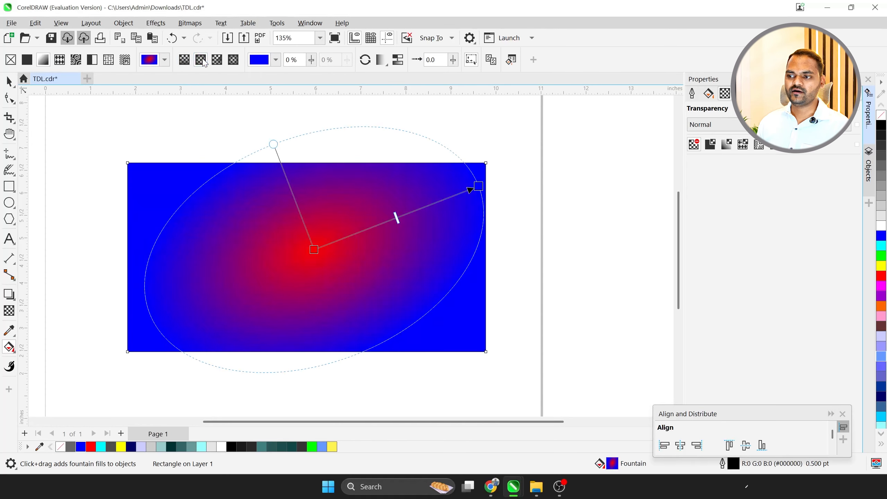
left_click_drag(477, 187, 486, 248)
left_click_drag(313, 139, 313, 84)
scroll(311, 159, "down", 1)
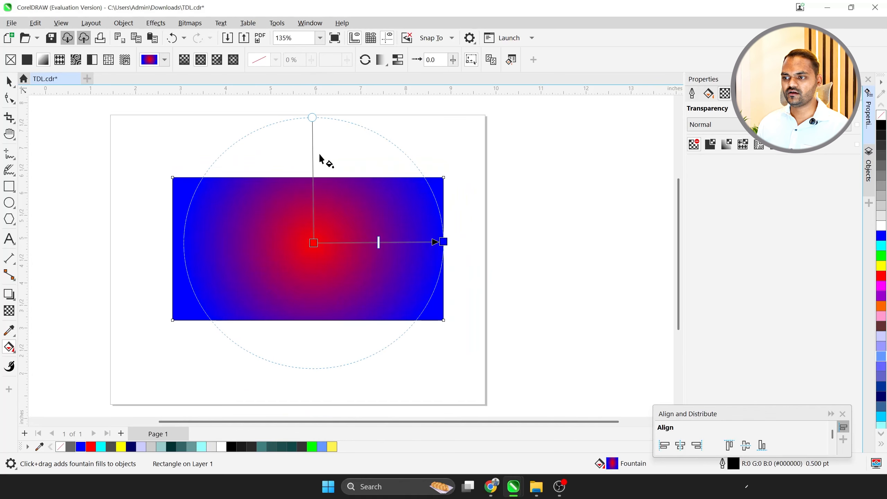
left_click_drag(311, 116, 316, 186)
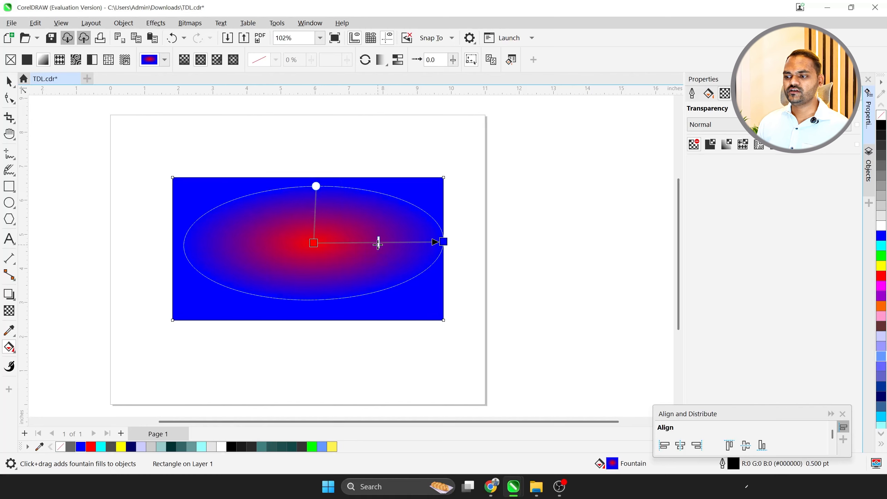
mouse_move(378, 244)
left_mouse_down()
mouse_move(423, 245)
mouse_move(340, 241)
mouse_move(390, 241)
mouse_move(380, 242)
left_mouse_up()
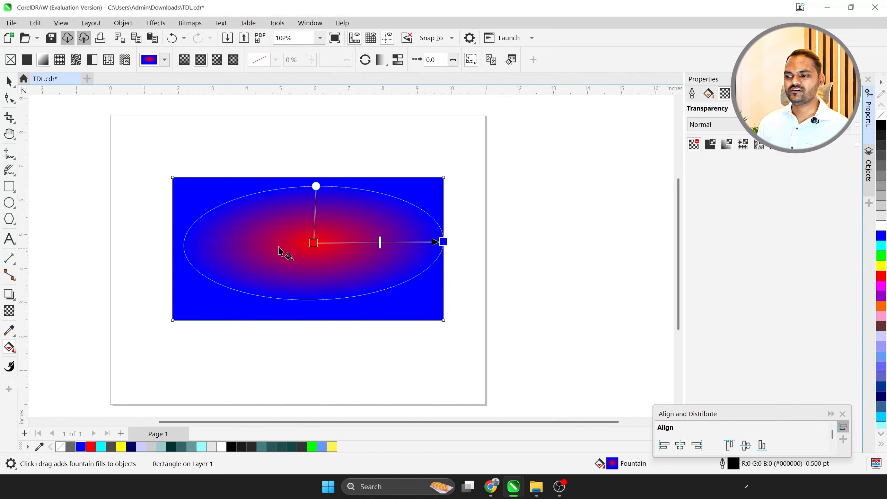
Try the conical fountain fill, switch to the rectangular type, and adjust its height, centre and skew with the fill handles
left_click(218, 60)
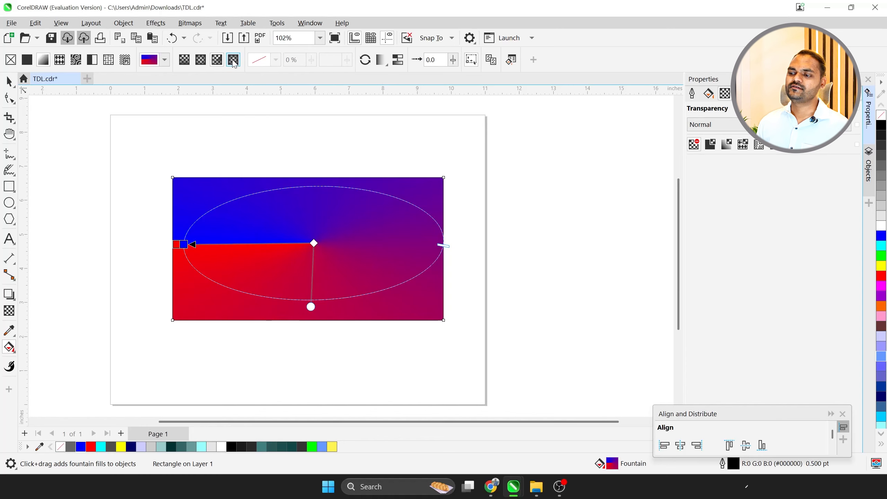
left_click(233, 60)
left_click(316, 241)
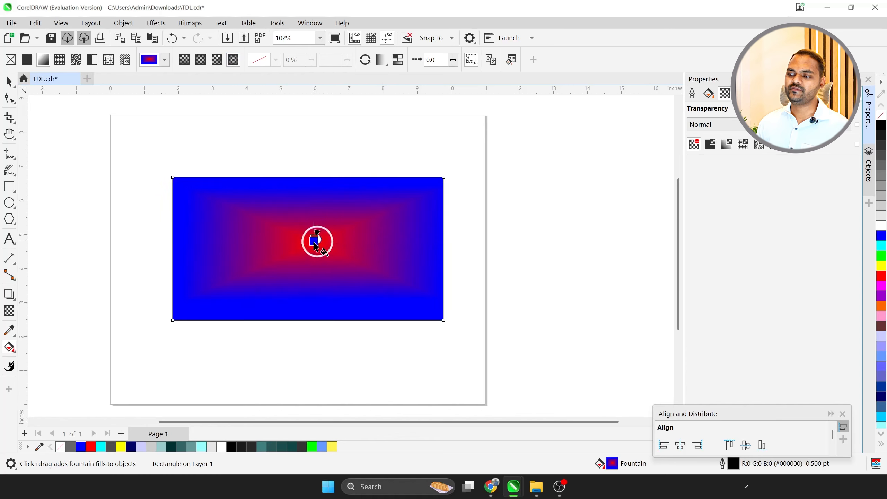
key("ctrl+z")
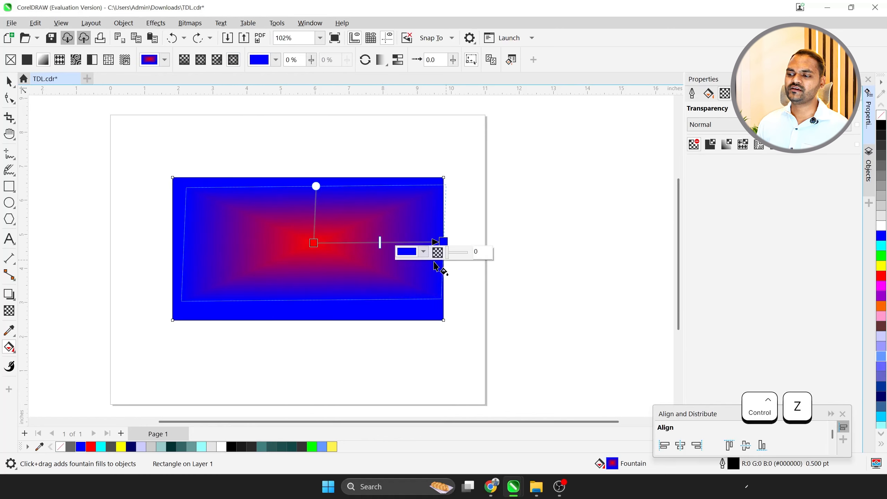
left_click_drag(315, 185, 315, 154)
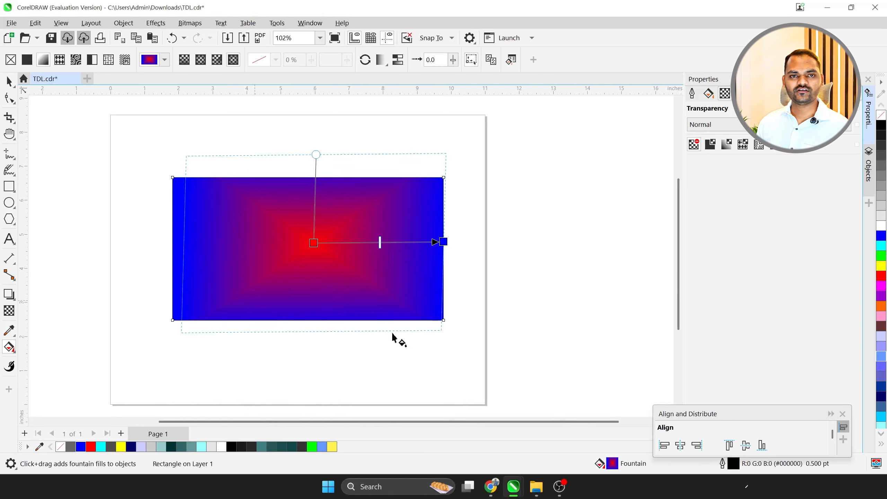
left_click_drag(313, 243, 308, 249)
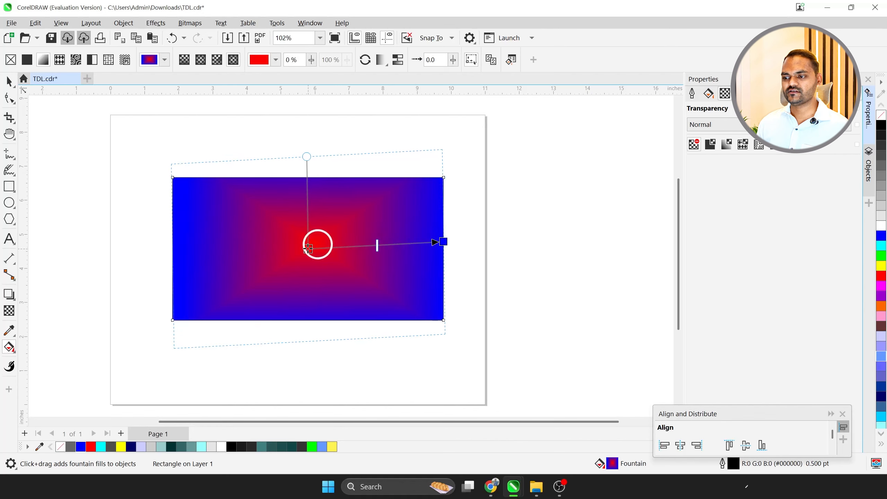
left_click_drag(307, 156, 316, 156)
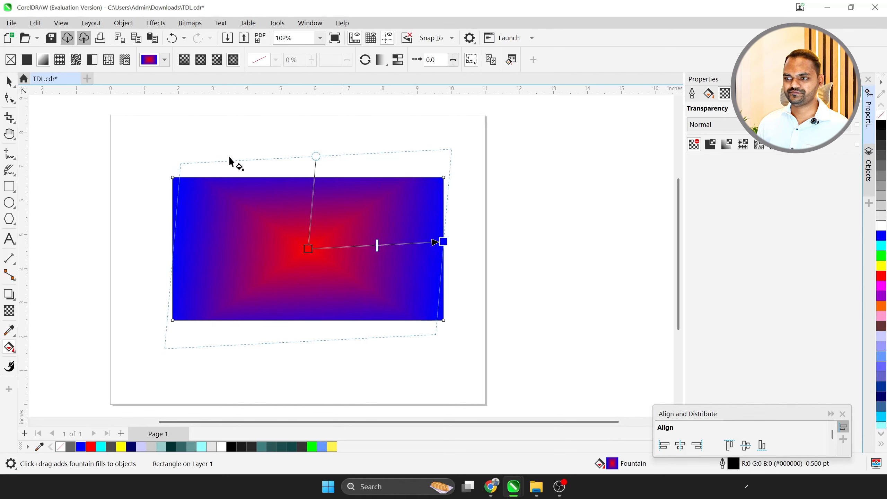
Switch back to a linear fountain fill running diagonally from blue near the lower-left corner to red near the upper-right corner
left_click(184, 59)
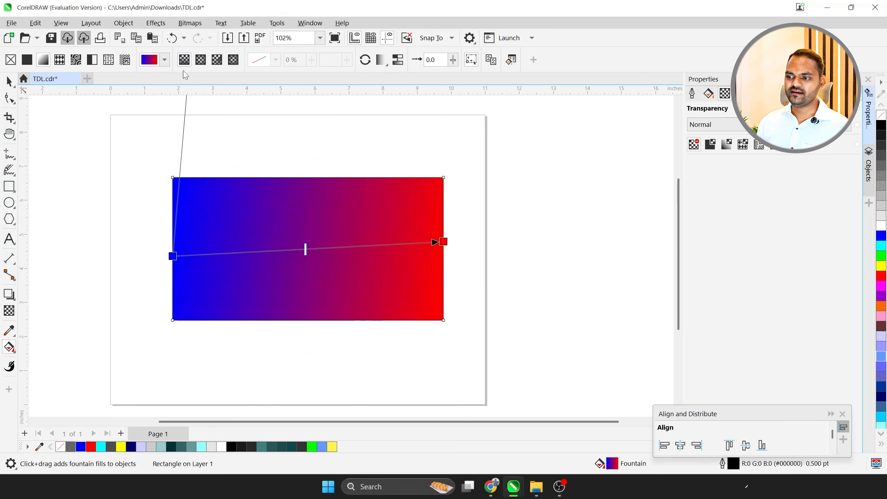
left_click_drag(175, 256, 208, 301)
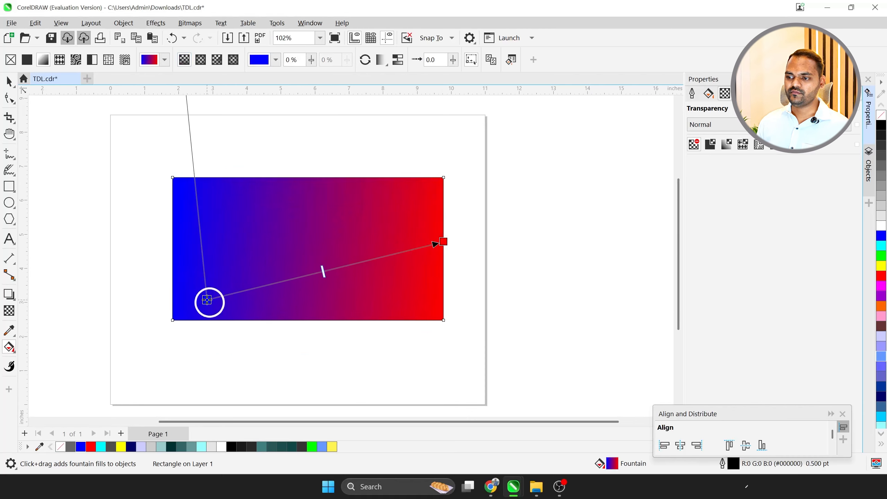
scroll(209, 344, "down", 3)
left_click_drag(193, 184, 196, 257)
scroll(221, 318, "up", 3)
left_click_drag(178, 351, 362, 259)
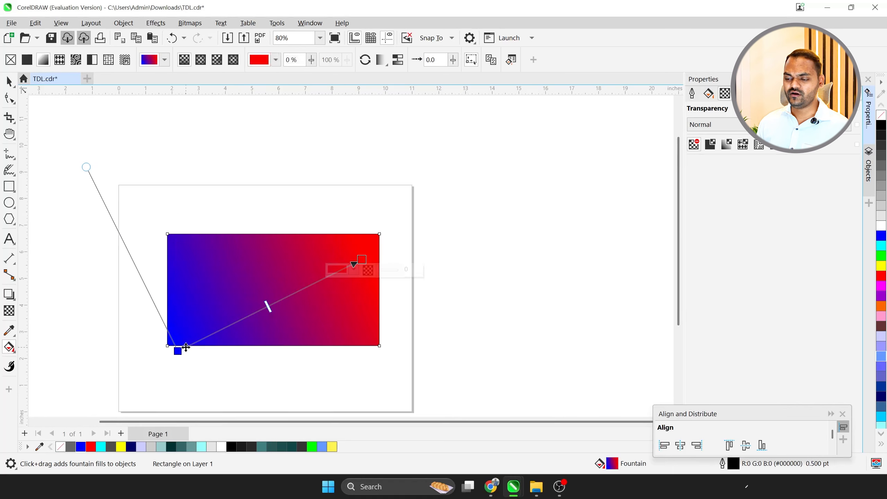
mouse_move(178, 352)
left_mouse_down()
mouse_move(187, 325)
mouse_move(180, 335)
left_mouse_up()
scroll(348, 291, "up", 1)
left_click_drag(368, 251, 385, 225)
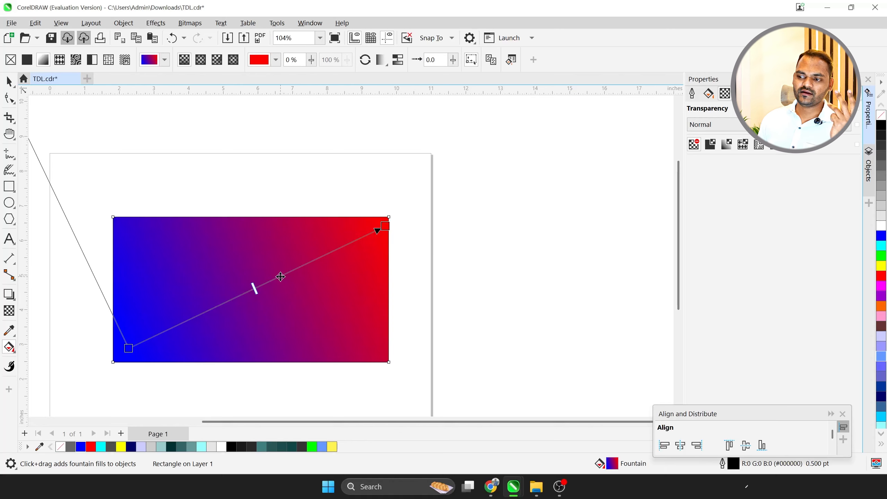
Add a green colour node to the rectangle's linear gradient and move it to about the 26% position
double_click(280, 277)
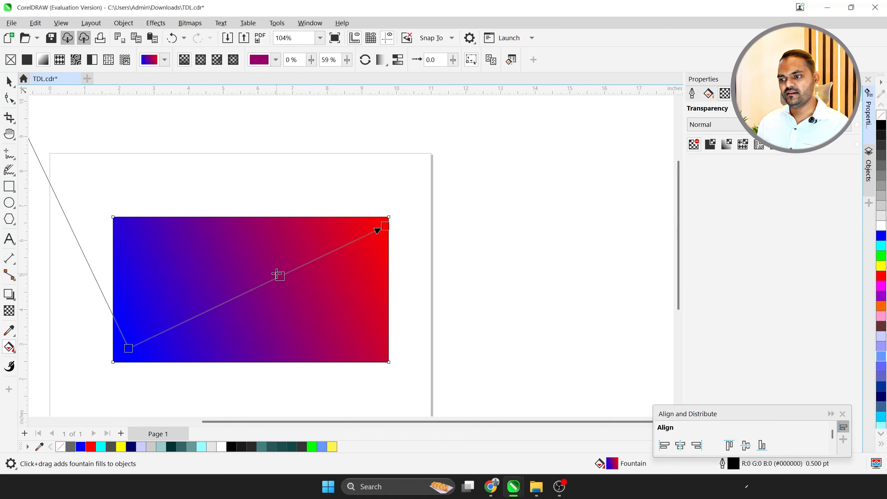
left_click(271, 285)
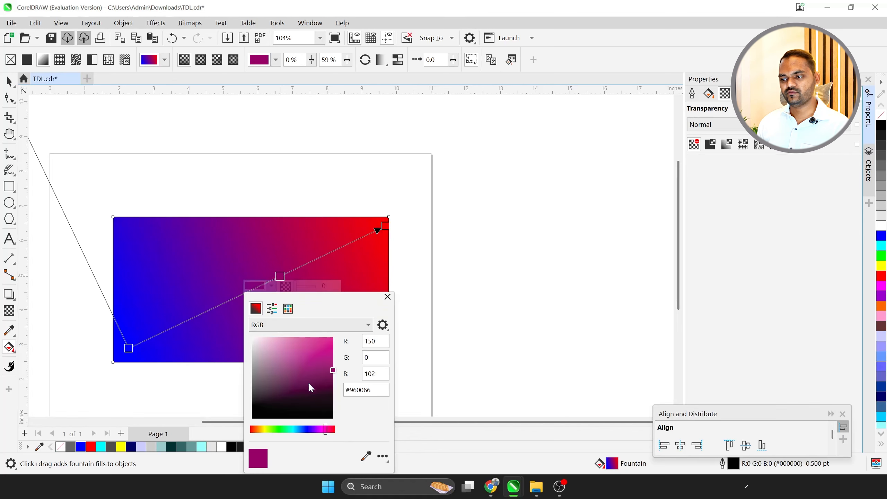
left_click_drag(287, 429, 276, 431)
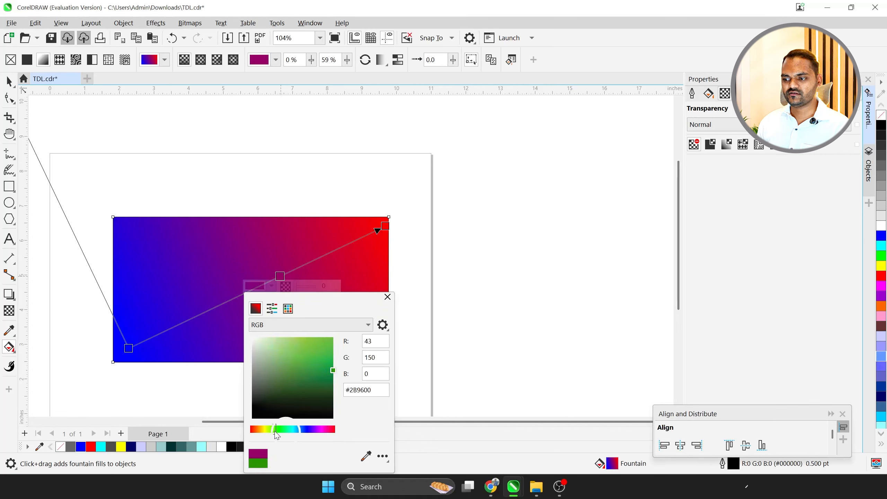
left_click(316, 368)
left_click(390, 296)
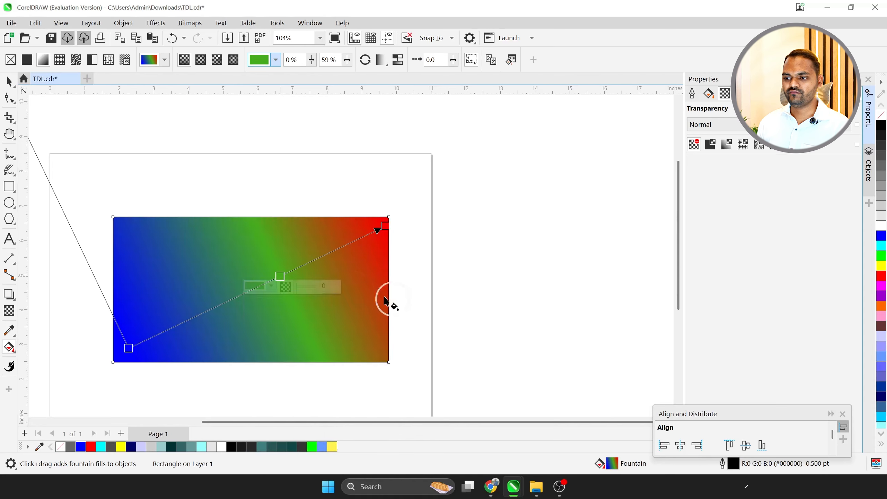
left_click_drag(279, 275, 194, 317)
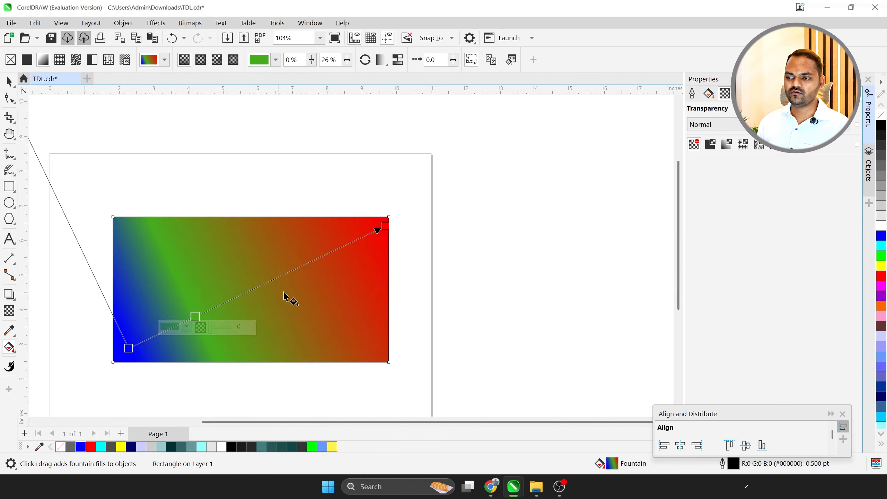
Add another colour node at the 58% position of the gradient and set it to yellow (#FFCC00)
double_click(282, 275)
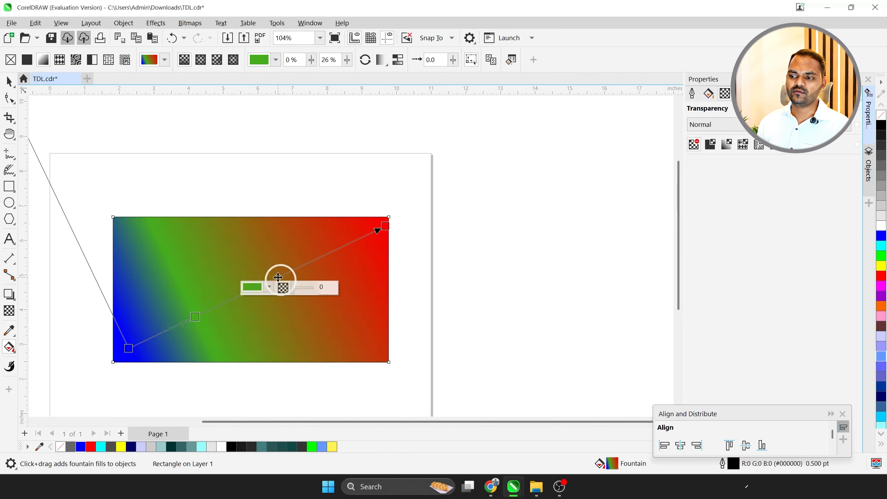
left_click(268, 287)
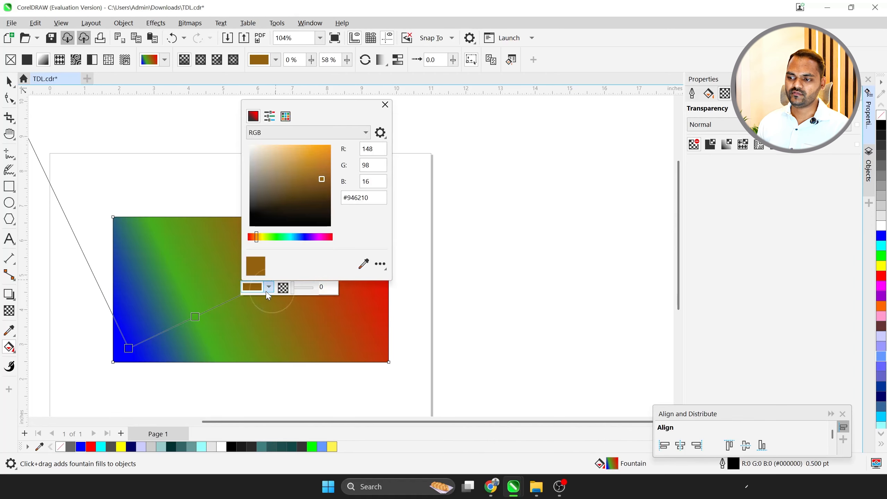
left_click_drag(282, 240, 259, 236)
left_click_drag(321, 179, 365, 139)
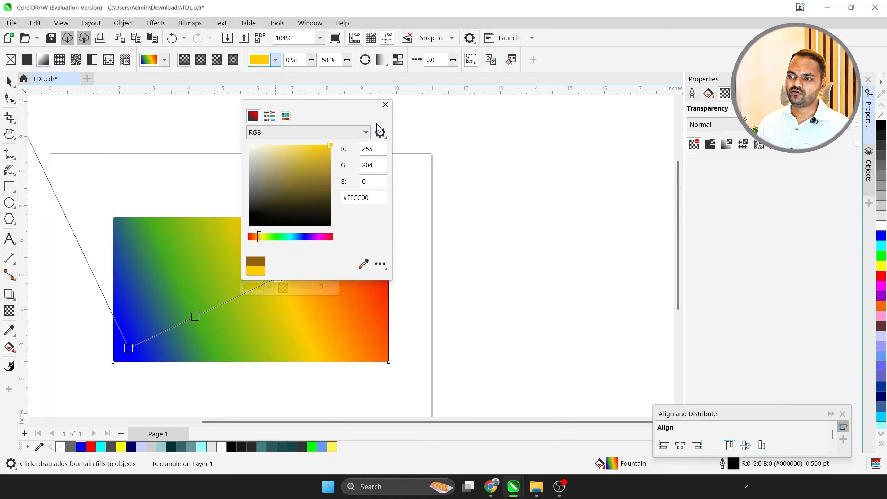
left_click(385, 105)
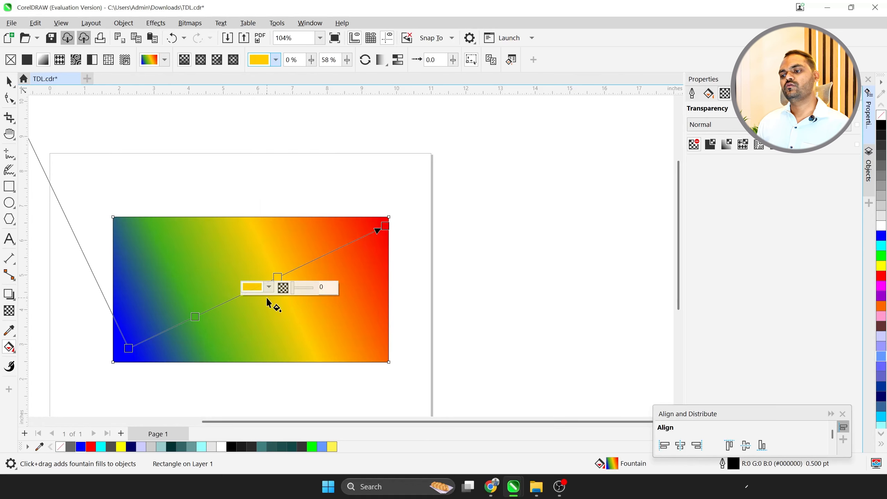
Deselect the rectangle to examine its gradient without handles, and reselect it with the Interactive Fill tool
key("ctrl+space")
scroll(285, 278, "down", 1)
left_click(289, 245)
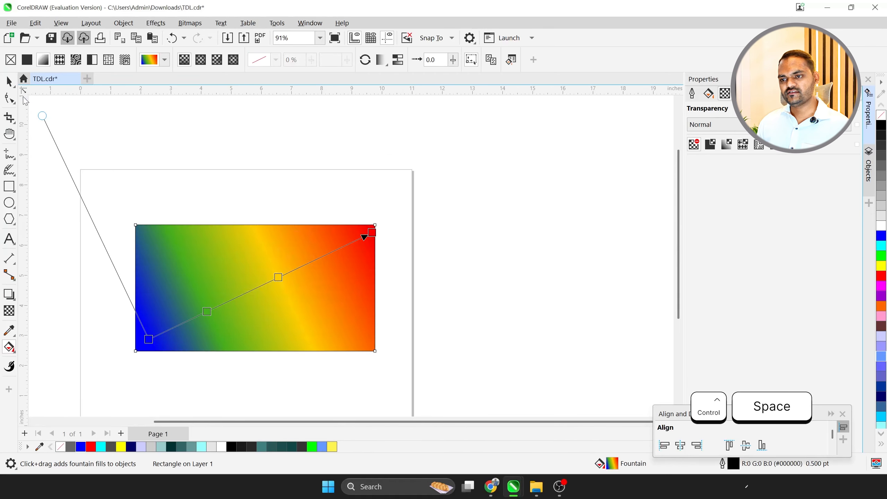
left_click(9, 82)
scroll(424, 317, "down", 1)
left_click(424, 317)
scroll(341, 302, "up", 1)
scroll(340, 301, "up", 1)
left_click(340, 301)
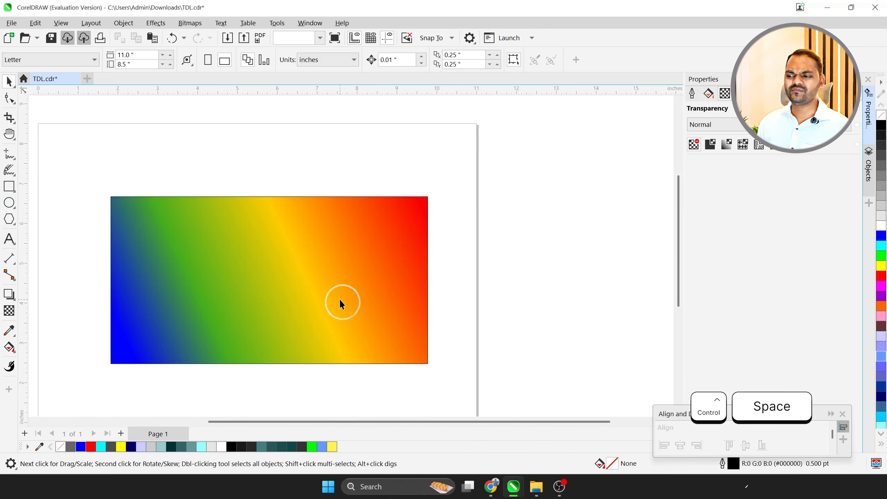
left_click(10, 350)
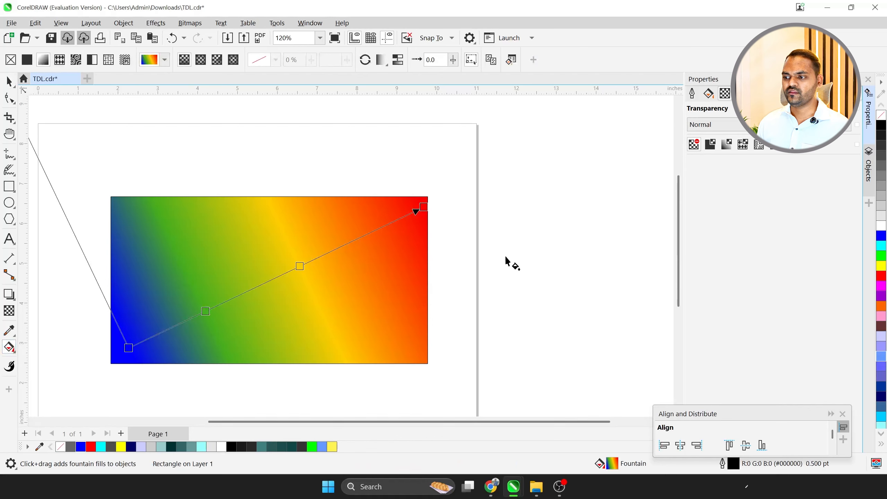
Stretch the gradient by pulling its red and blue end nodes beyond the page, and slide the whole fill axis sideways
scroll(425, 245, "down", 3)
left_click_drag(423, 230, 497, 179)
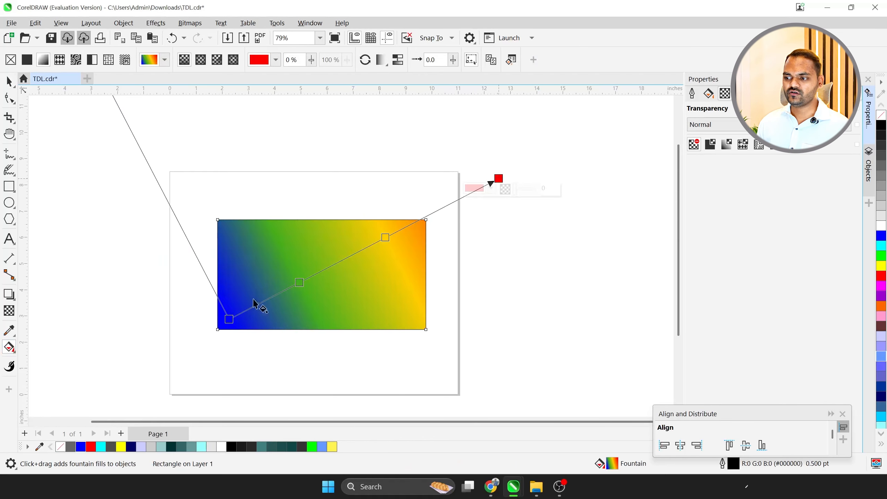
left_click_drag(229, 319, 86, 376)
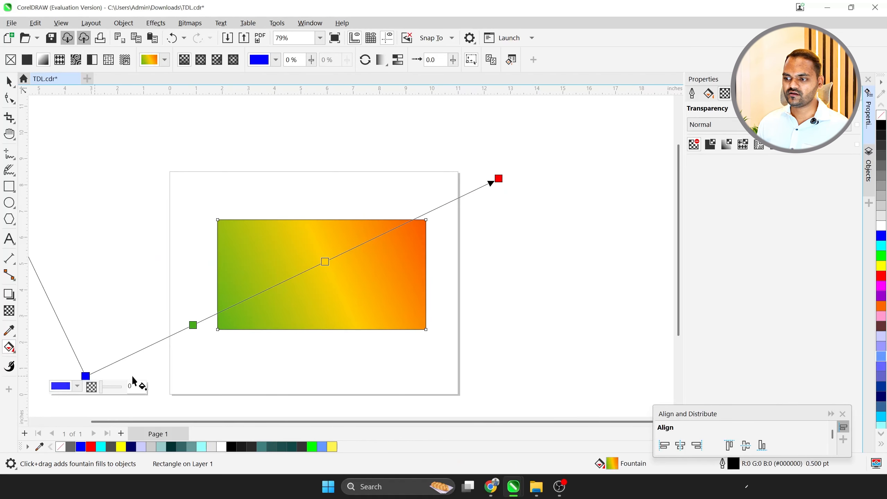
left_click(499, 178)
scroll(331, 284, "down", 2)
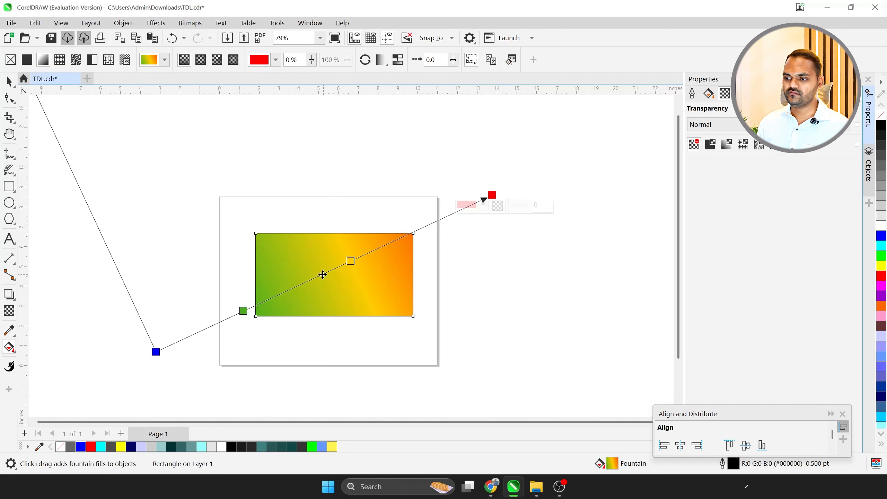
left_click_drag(320, 271, 353, 273)
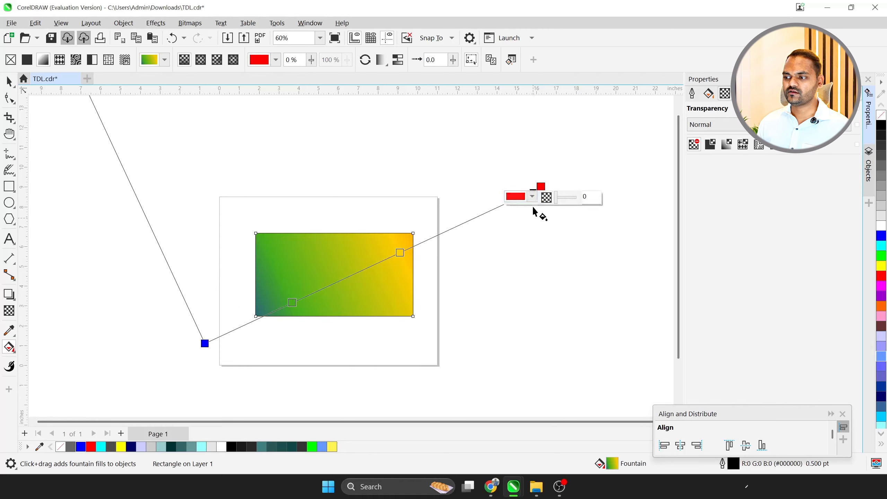
Bring the blue and red end nodes back inside the rectangle, near its lower-left and upper-right corners
left_click_drag(242, 306, 392, 235)
left_click_drag(259, 319, 408, 237)
left_click_drag(260, 319, 265, 305)
scroll(330, 274, "up", 3)
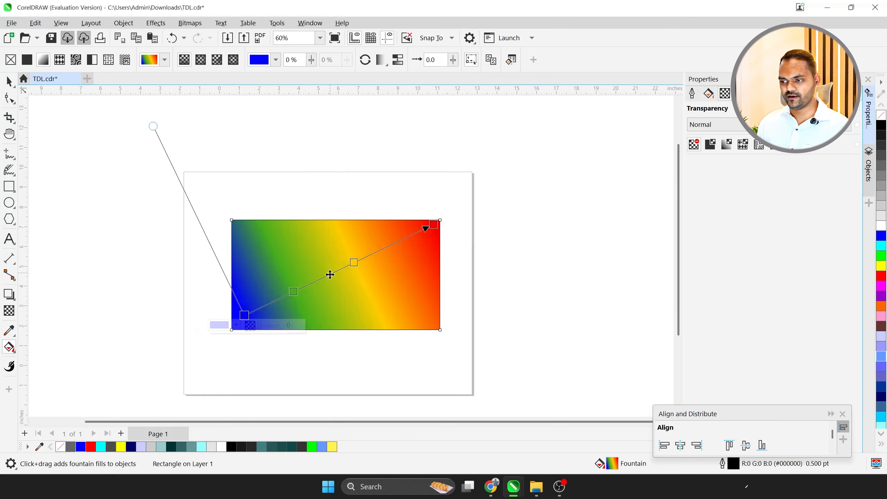
scroll(295, 307, "up", 1)
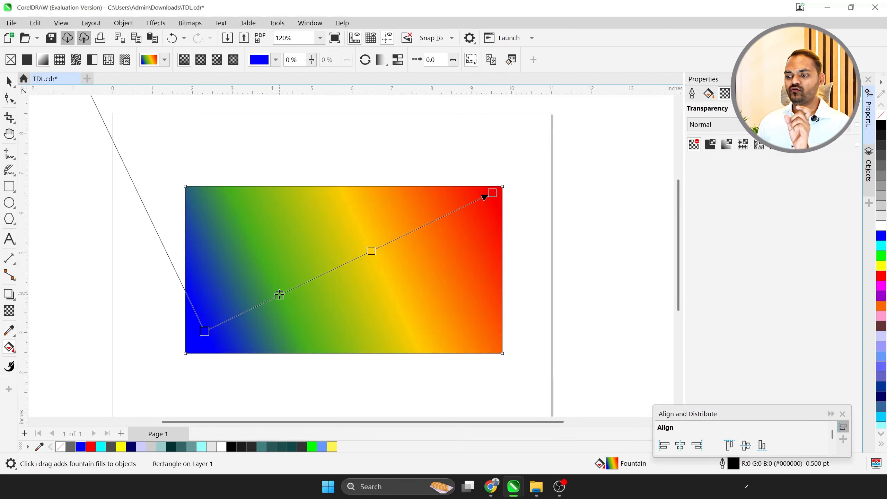
Remove the green colour node from the rectangle's gradient and return to the Pick tool
double_click(279, 295)
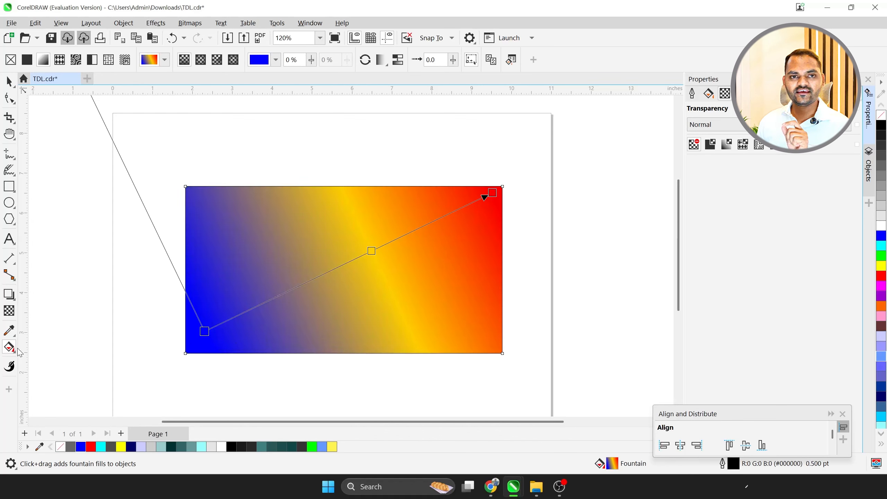
key("space")
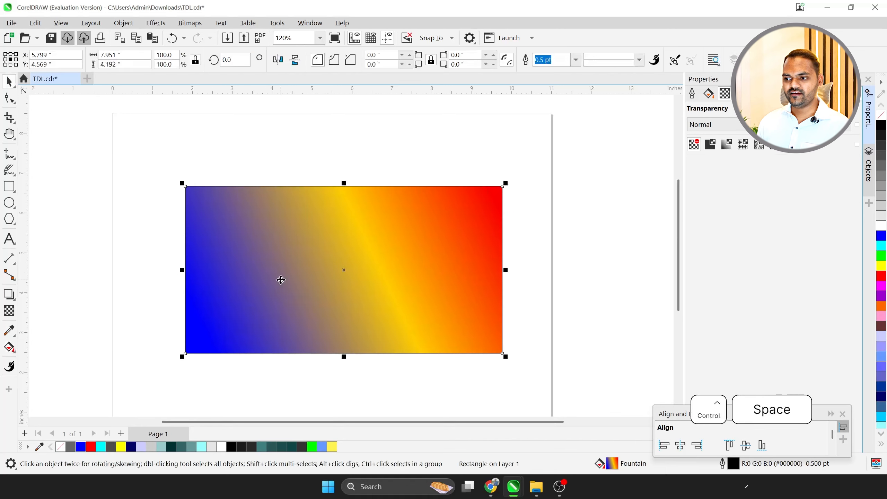
scroll(279, 284, "down", 2)
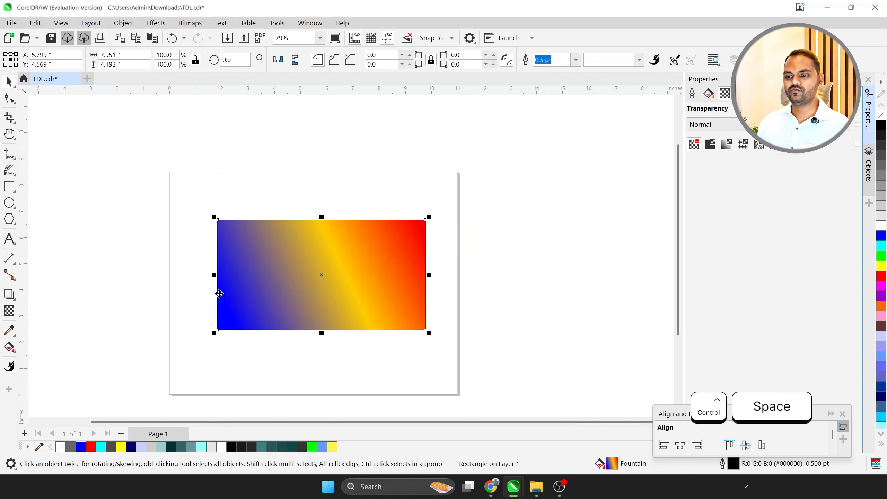
Activate the Smart Fill tool
left_click(11, 348)
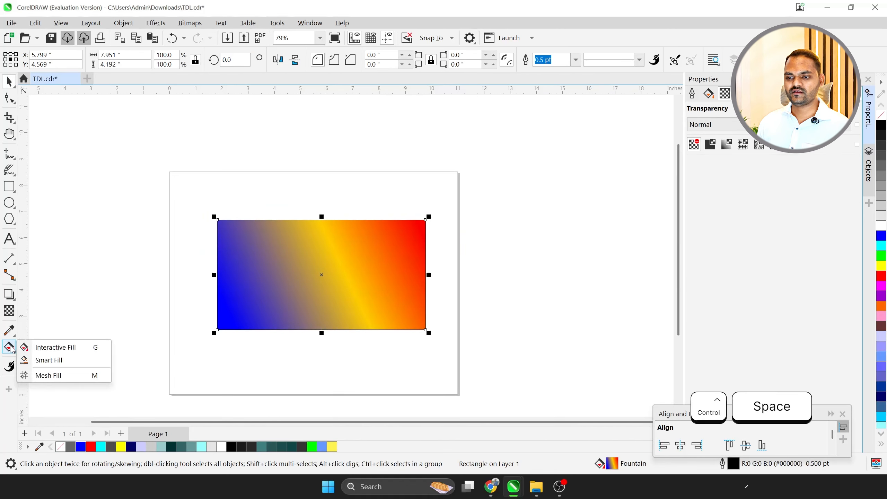
left_click(48, 360)
scroll(281, 317, "up", 1)
Switch to the lesson PDF in Chrome, highlight "Diff Page size of pages" in the tools list, and return to CorelDRAW
key("alt+Tab")
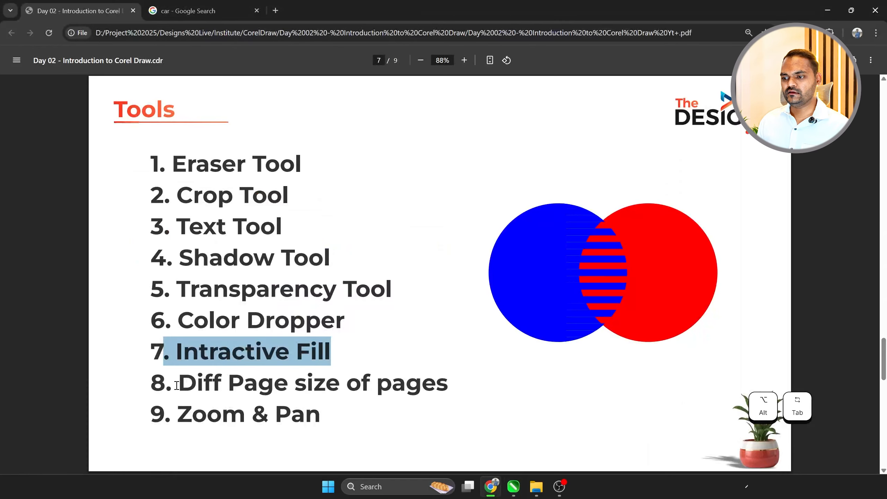
left_click_drag(179, 385, 454, 383)
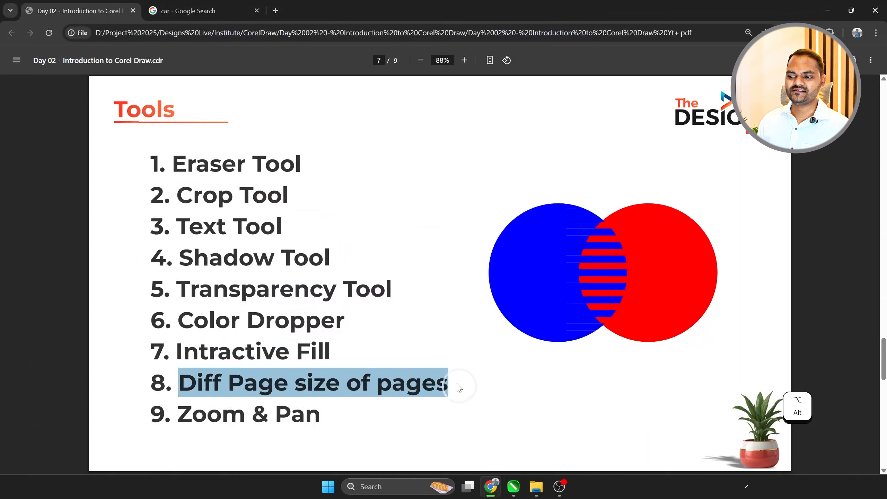
key("alt+Tab")
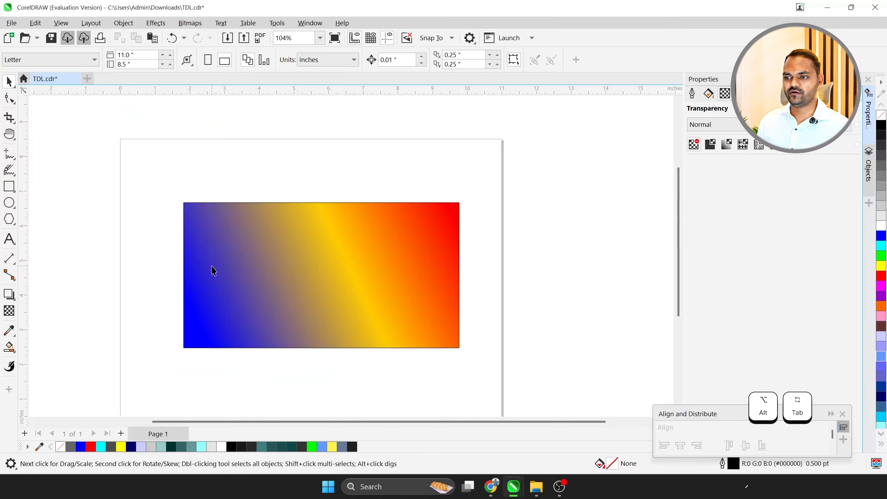
Delete the gradient-filled rectangle from the page
scroll(213, 271, "down", 3)
left_click(283, 314)
key("Delete")
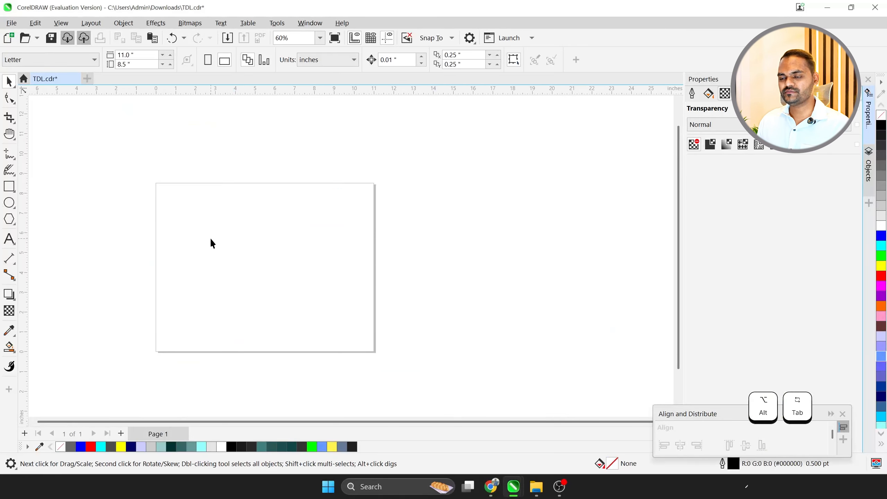
Turn on Multipage View for the document
left_click(61, 23)
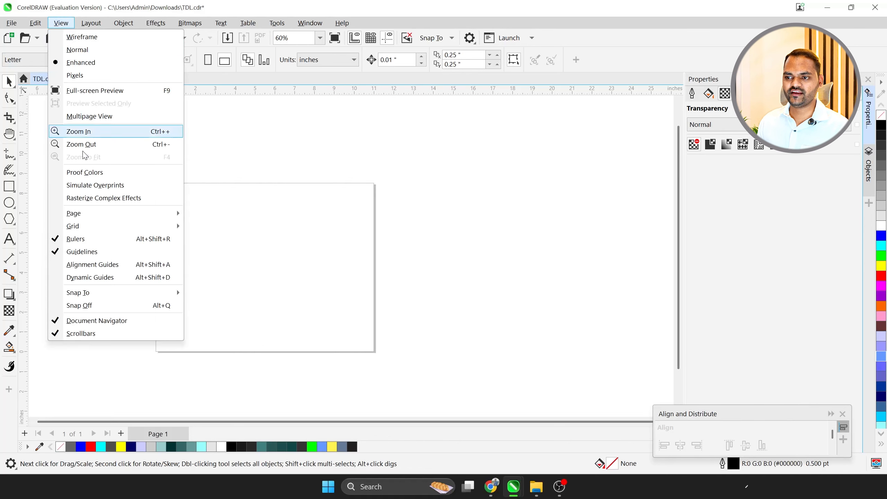
left_click(86, 117)
scroll(176, 257, "down", 3)
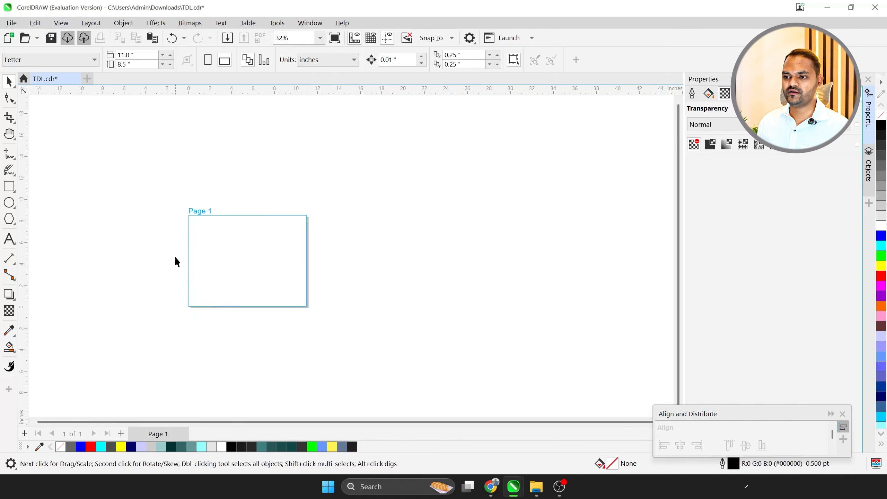
scroll(220, 273, "up", 1)
scroll(217, 268, "up", 1)
scroll(198, 263, "down", 1)
scroll(198, 263, "up", 1)
Add three pages after Page 1 so that the document has Pages 1 to 4
left_click(121, 433)
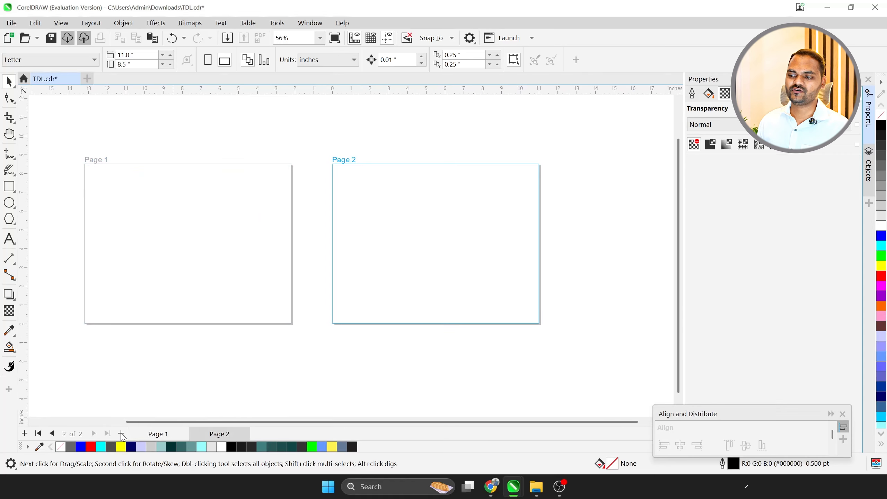
left_click(120, 433)
left_click(121, 433)
scroll(163, 300, "down", 3)
scroll(162, 300, "up", 1)
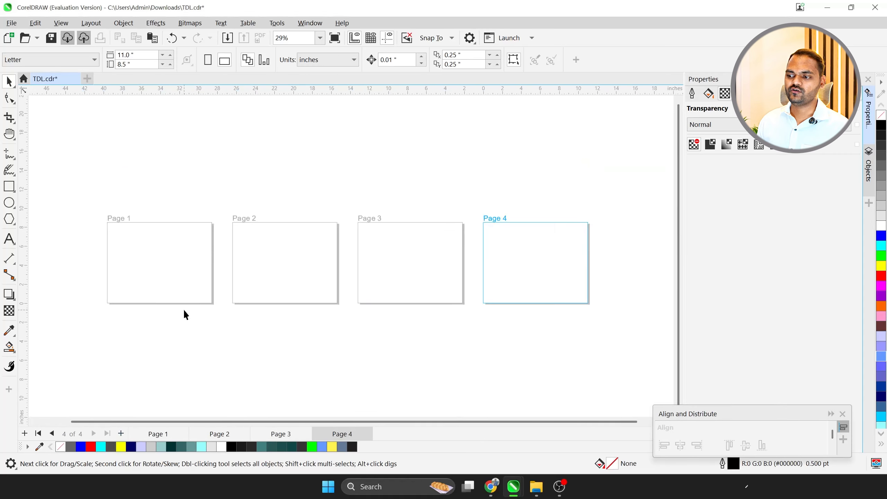
scroll(212, 268, "up", 1)
scroll(138, 258, "down", 1)
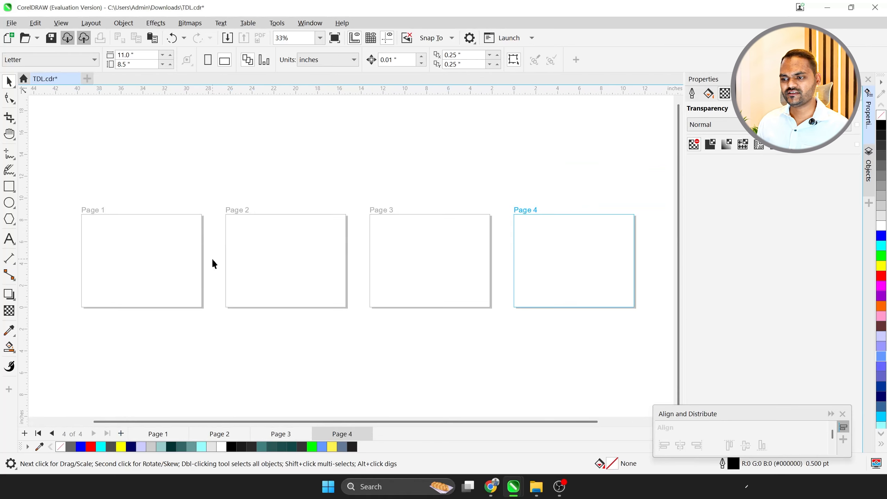
Activate Page 2, apply size changes to the current page only, and set its width to 5 inches
left_click(294, 250)
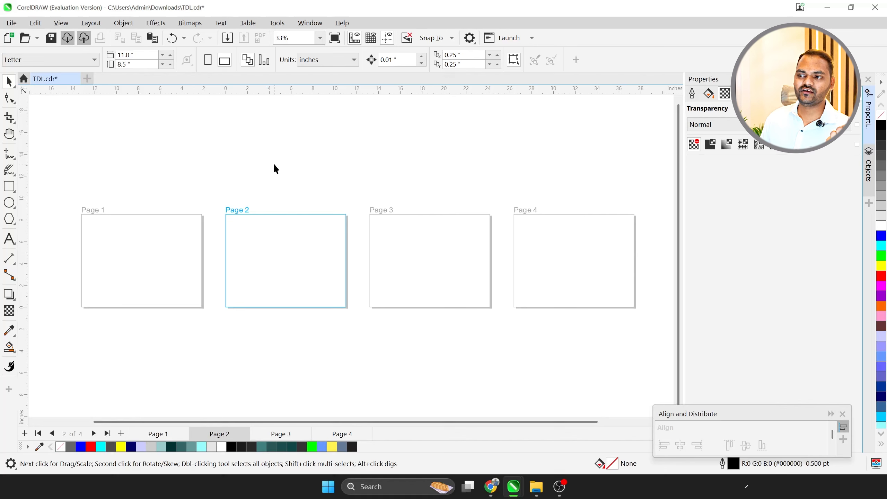
left_click(264, 60)
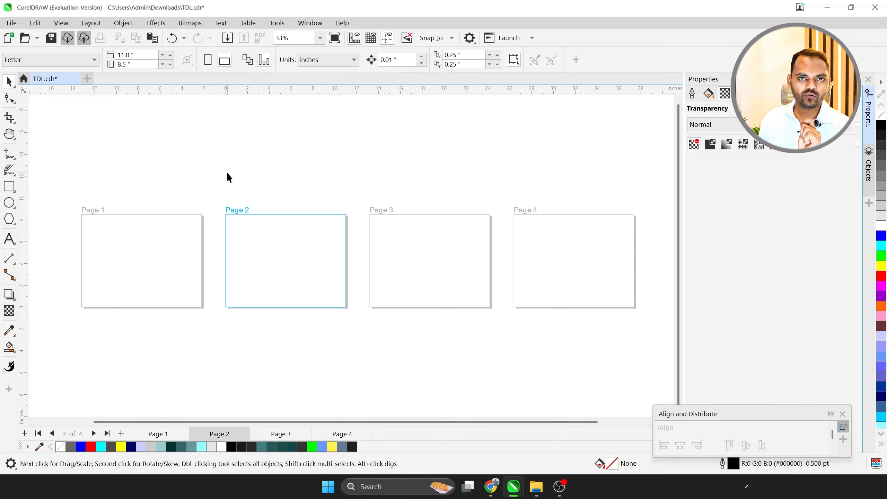
left_click(247, 64)
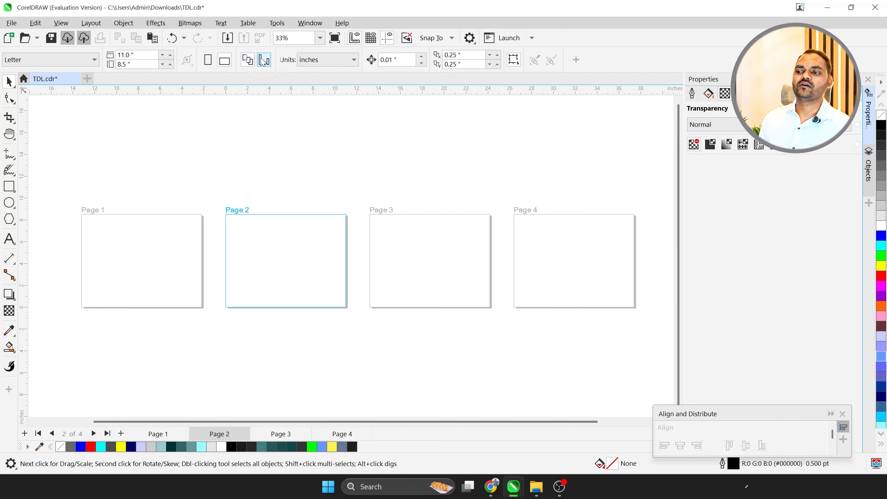
left_click(138, 54)
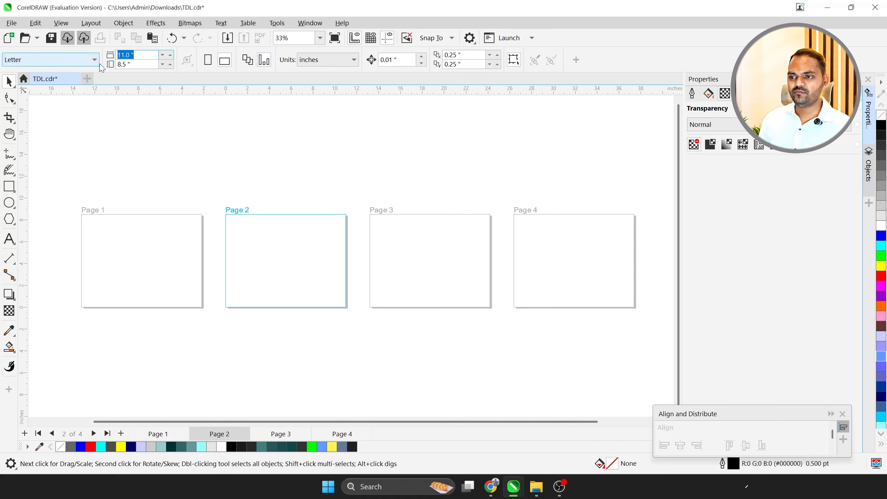
type("5")
key("Return")
Activate Page 3 and set its height to 10 inches, and then to 20 inches
left_click(362, 252)
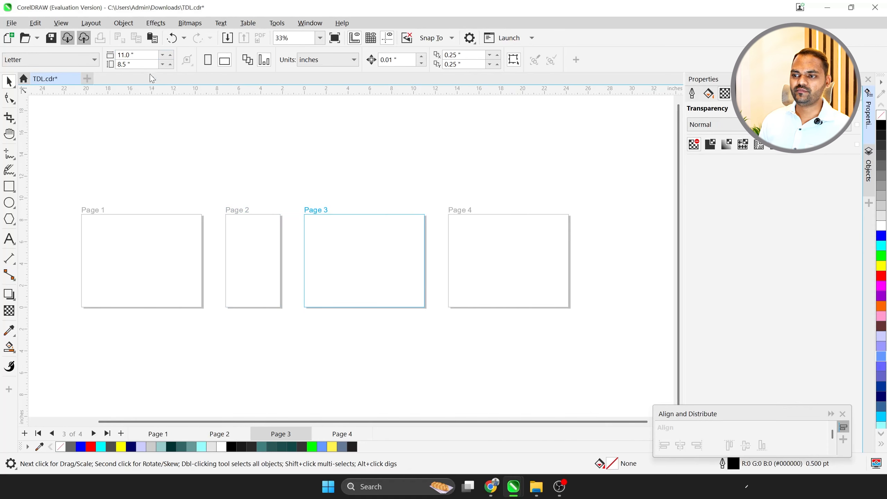
left_click(129, 64)
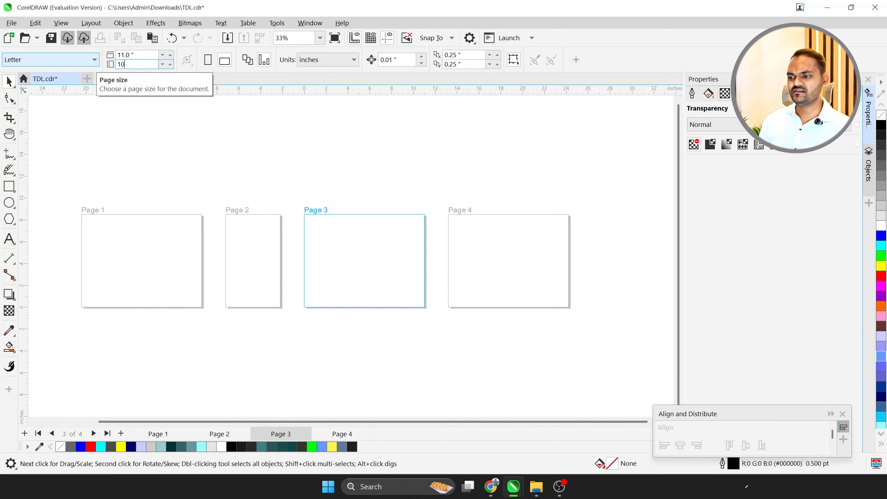
type("10")
key("Return")
left_click_drag(136, 65, 81, 65)
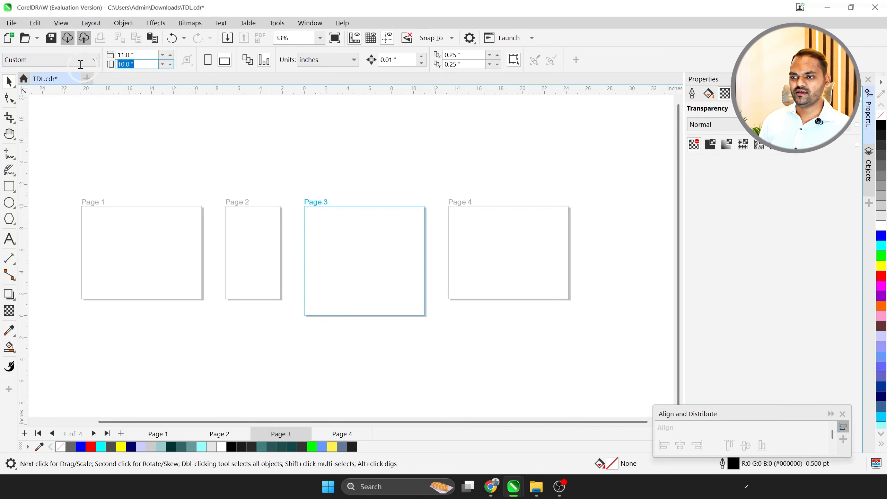
type("20")
key("Return")
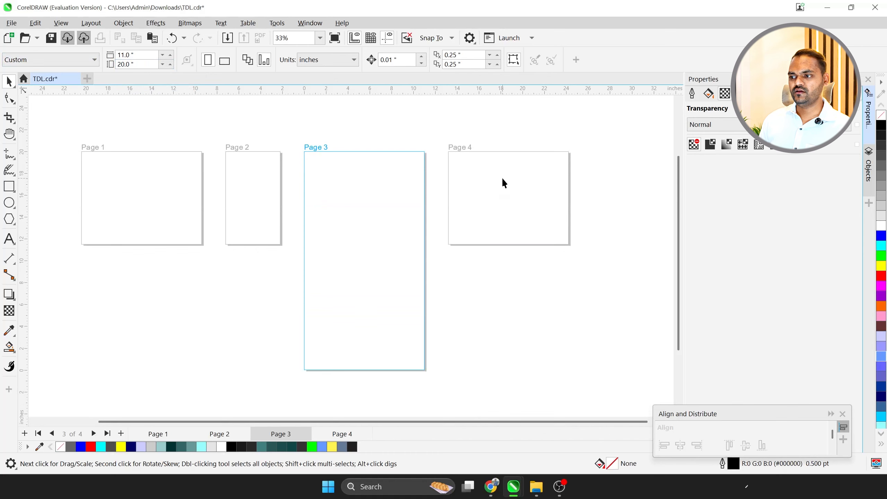
Activate Page 4 and set its size to 2 by 2 inches
left_click(501, 181)
left_click_drag(136, 54, 74, 57)
type("2")
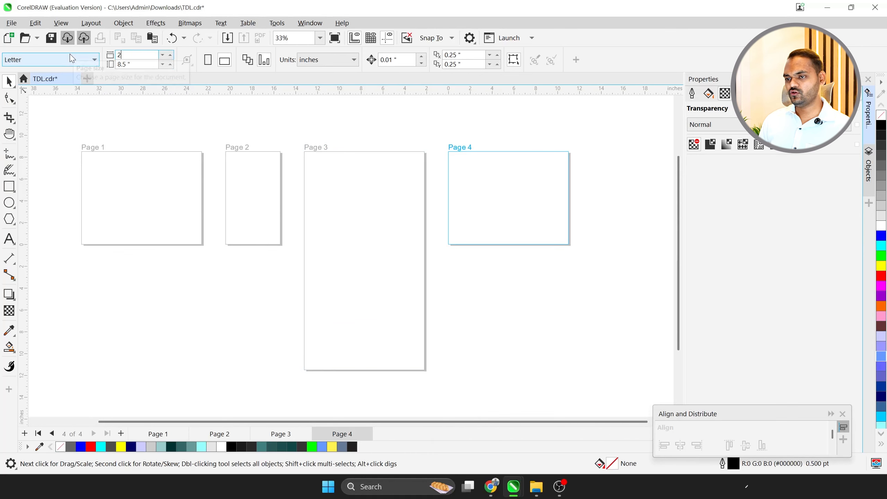
key("Return")
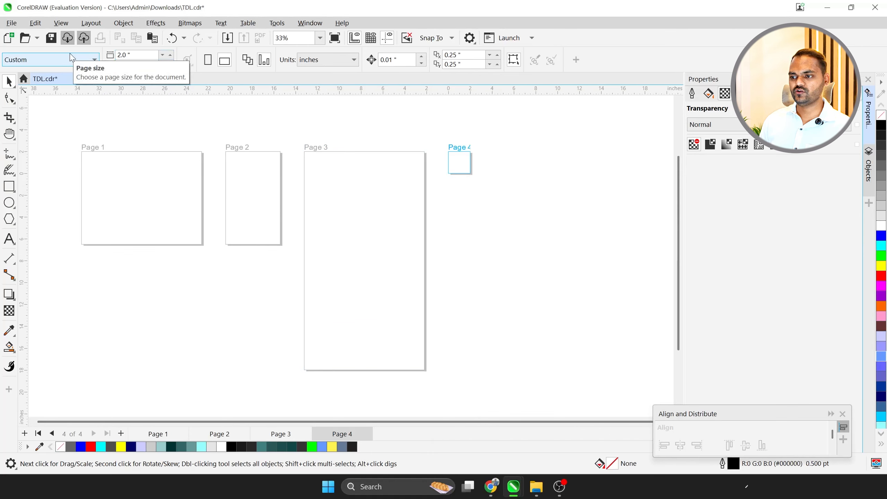
Compare the sizes of the four pages by activating Pages 1 to 4 one after another
scroll(351, 192, "up", 2)
scroll(387, 214, "down", 3)
scroll(392, 204, "up", 1)
left_click(222, 197)
left_click(326, 193)
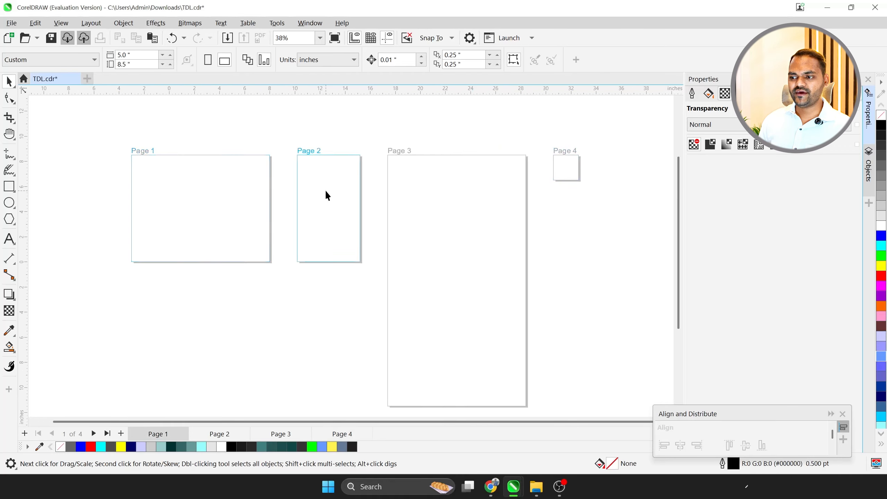
left_click(480, 211)
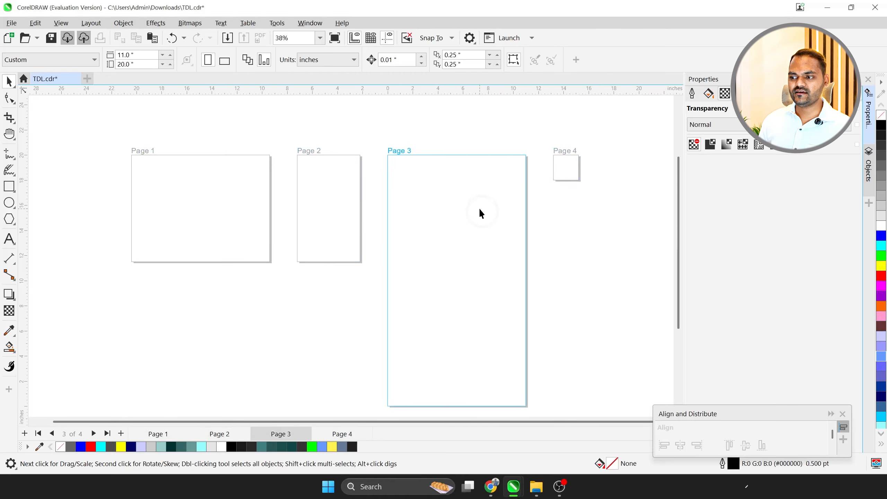
left_click(214, 203)
left_click(331, 203)
left_click(505, 212)
left_click(567, 168)
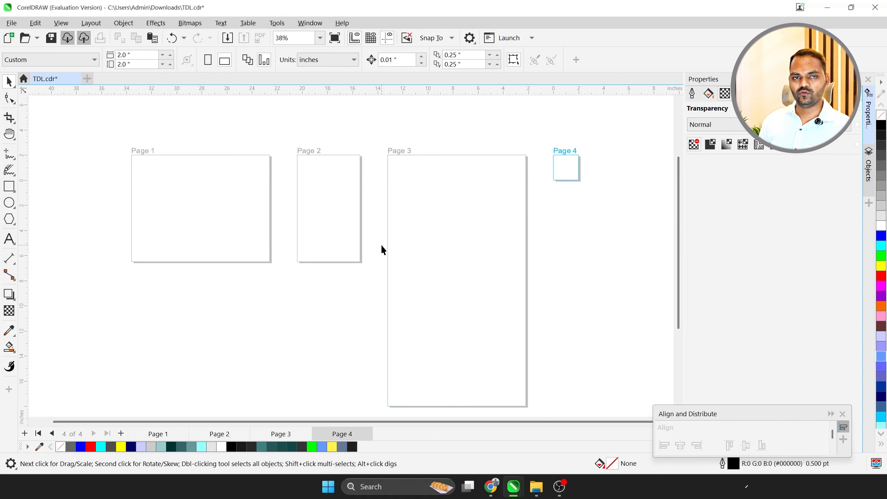
Switch to the lesson PDF in Chrome, highlight "Zoom & Pan" in the tools list, and return to CorelDRAW
key("alt+Tab")
left_click_drag(180, 414, 320, 416)
key("alt+Tab")
Activate Page 1, magnify it with the Zoom tool, and return to the Pick tool without changing the document defaults
scroll(287, 276, "down", 2)
left_click(246, 250)
scroll(245, 249, "up", 4)
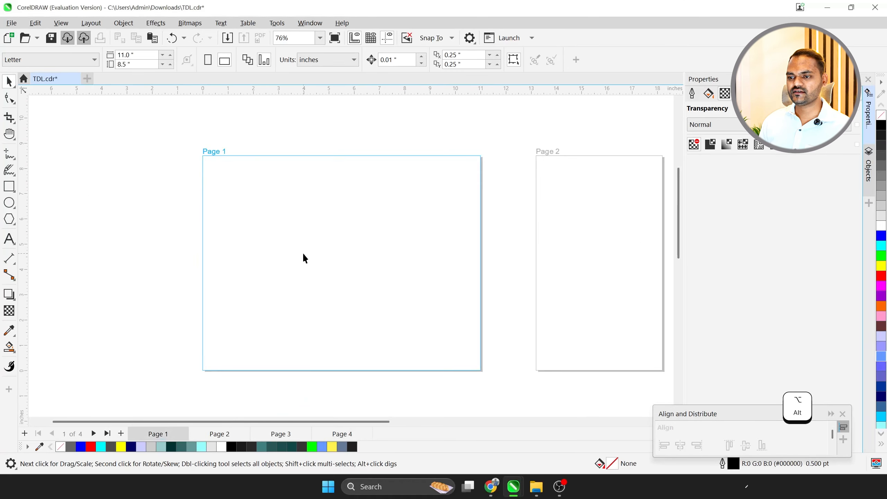
left_click(12, 137)
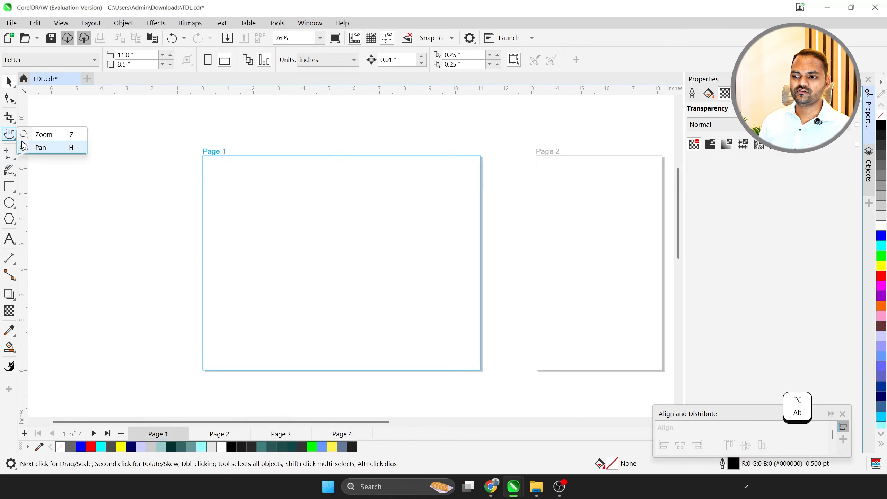
left_click(44, 135)
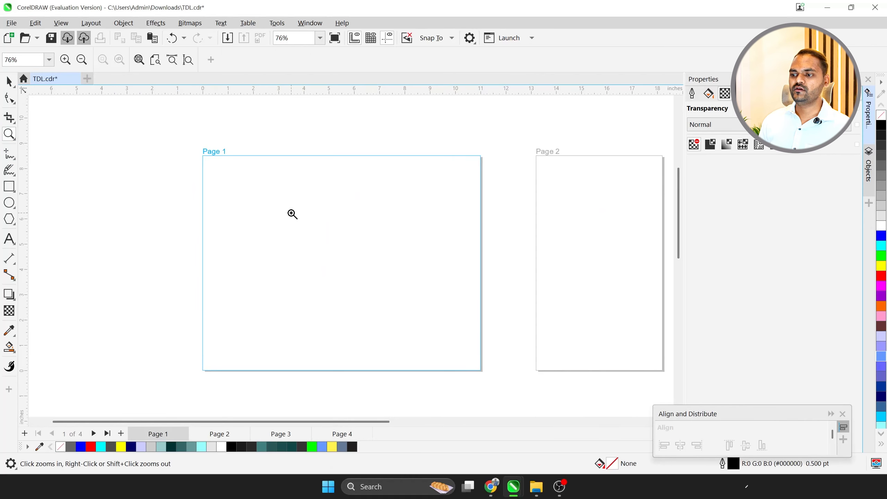
left_click(289, 213)
scroll(168, 172, "down", 2)
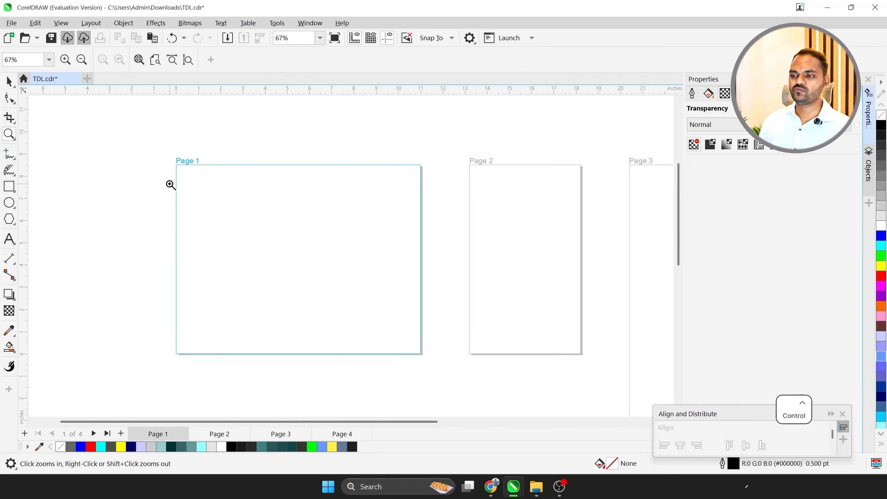
key("ctrl+space")
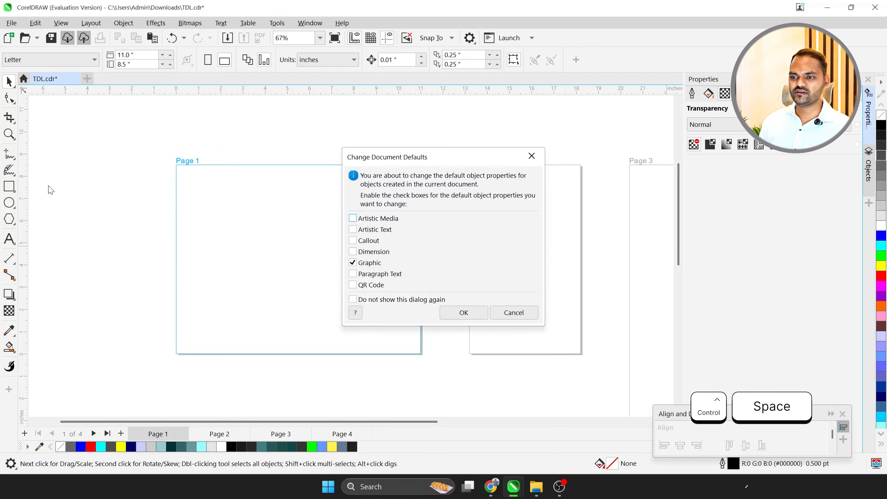
left_click(531, 316)
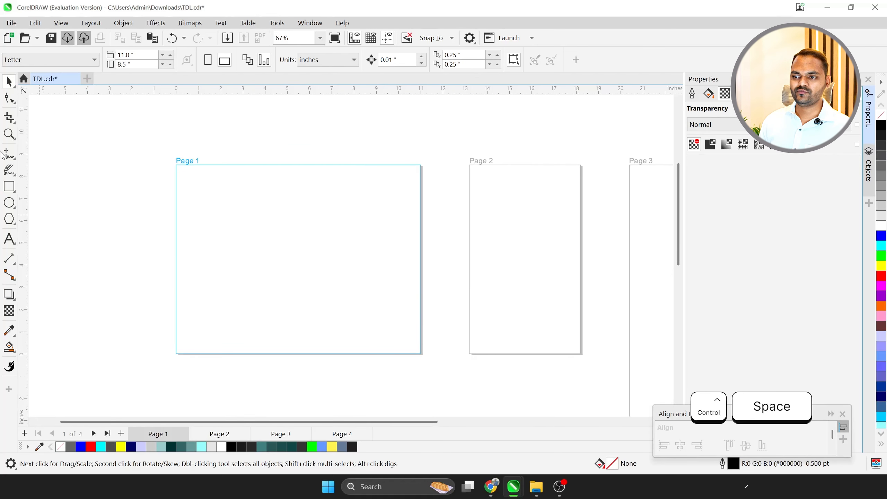
Draw eight rectangles of different sizes on the left half of Page 1 and clear the selection
left_click(8, 186)
left_click_drag(250, 205, 248, 214)
left_click_drag(222, 253, 190, 280)
left_click_drag(264, 222, 295, 216)
left_click_drag(306, 231, 272, 267)
left_click(211, 281)
left_click_drag(181, 215, 222, 235)
left_click_drag(245, 219, 269, 263)
left_click_drag(264, 271, 260, 293)
key("ctrl+space")
scroll(265, 250, "up", 2)
left_click(73, 239)
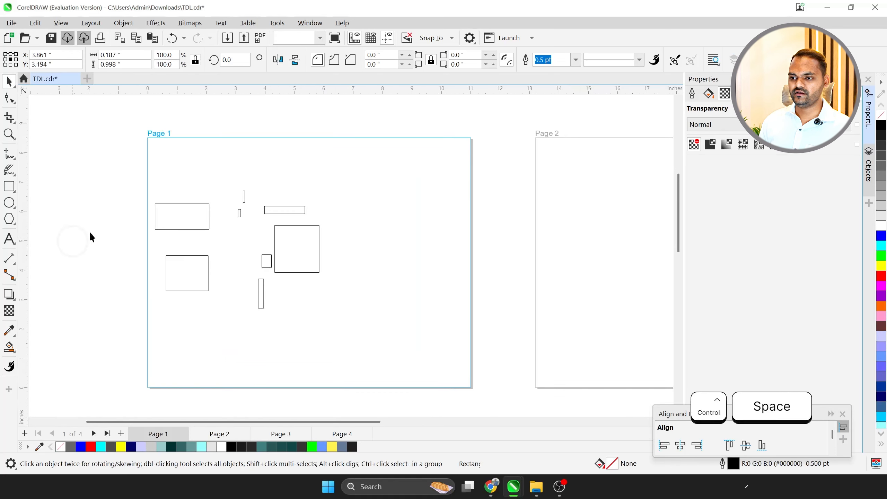
Zoom in beside the rectangles to 1413% with the Zoom tool, and zoom back out to 44%
left_click(10, 133)
left_click(192, 197)
left_click(320, 266)
left_click(538, 358)
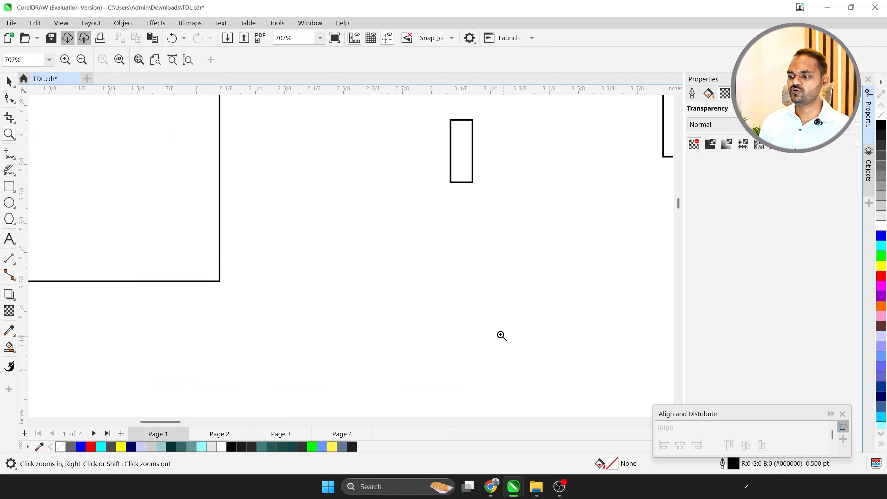
left_click(322, 262)
key("shift")
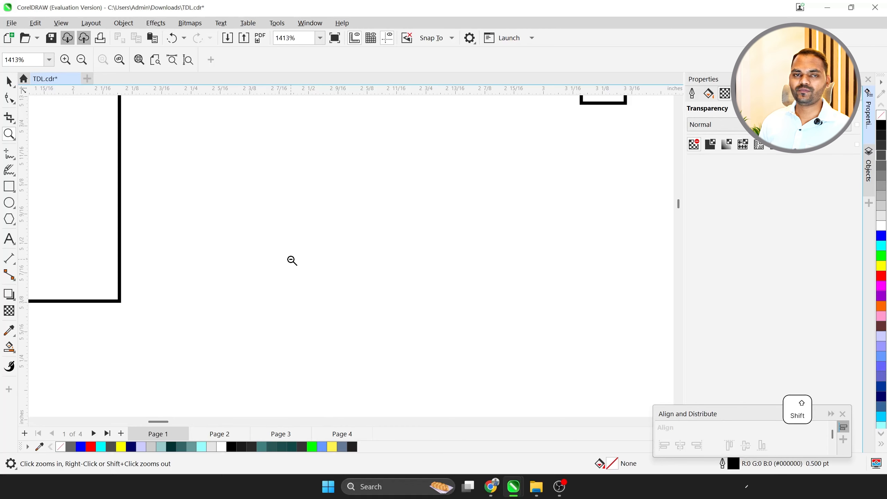
left_click(292, 261, "shift")
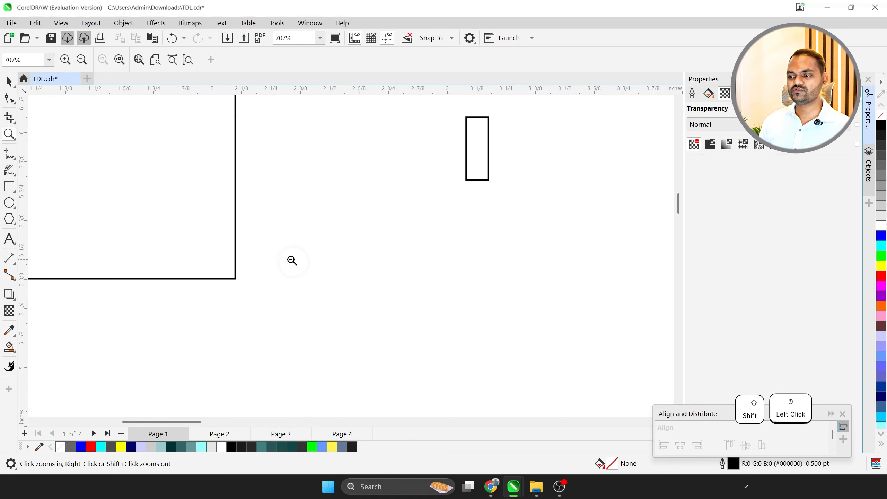
left_click(292, 260, "shift")
left_click(310, 261, "shift")
left_click(309, 260, "shift")
left_click(308, 260, "shift")
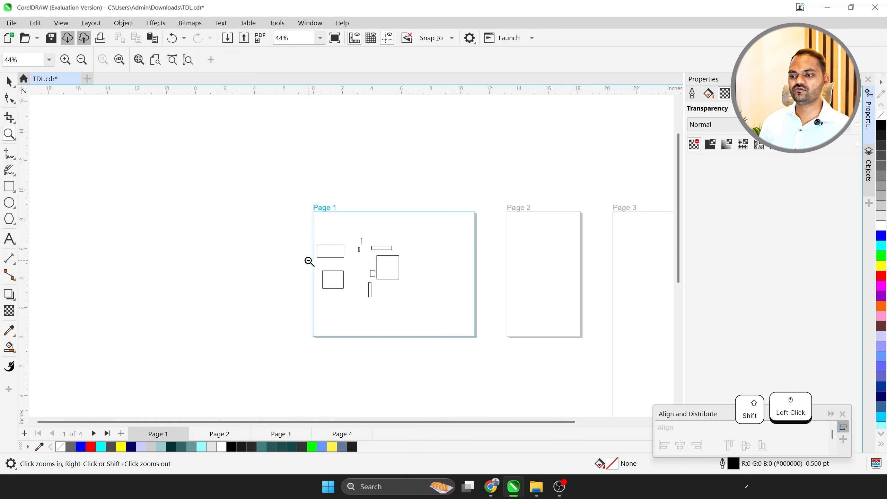
Magnify the small rectangles on Page 1 to 707% and zoom back out to show the whole page
left_click(341, 261)
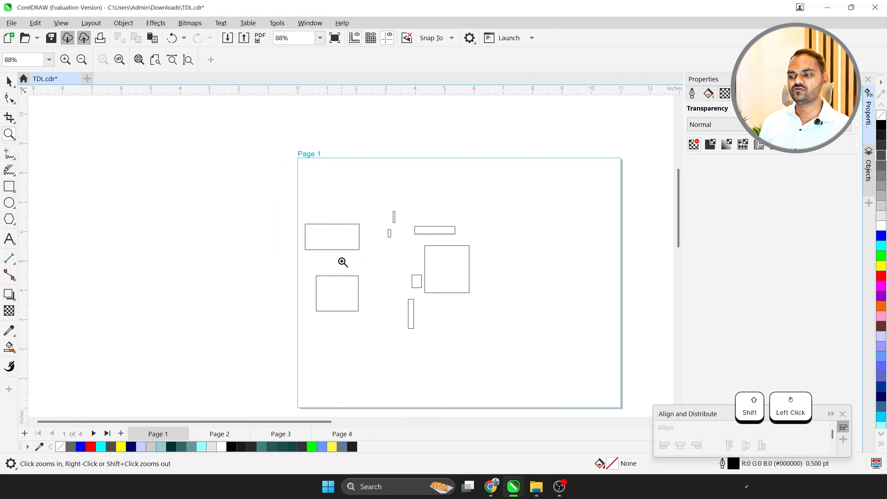
left_click(343, 262)
left_click(451, 243)
left_click(362, 170)
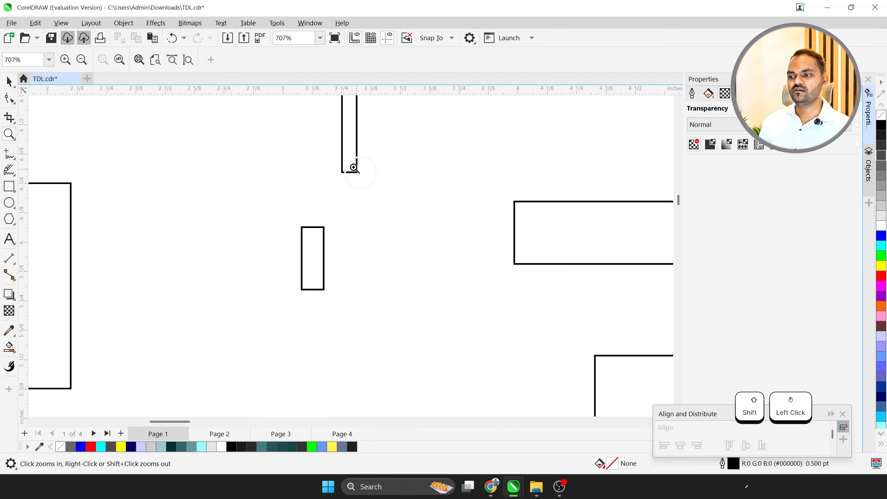
left_click(306, 200, "shift")
left_click(303, 202, "shift")
left_click(280, 198, "shift")
scroll(452, 347, "up", 3)
scroll(279, 255, "down", 4)
scroll(285, 268, "up", 4)
scroll(399, 297, "down", 4)
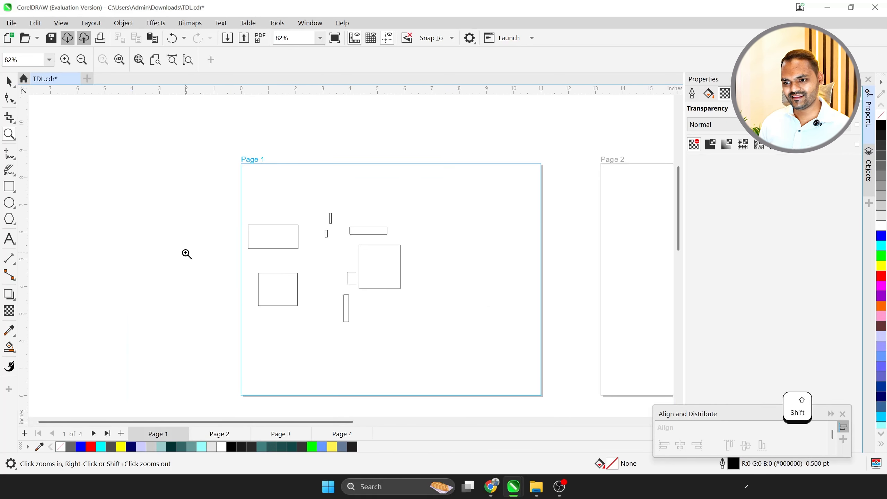
Take the Pan tool and move the view across the pages from Page 1 to Page 3
left_click(9, 134)
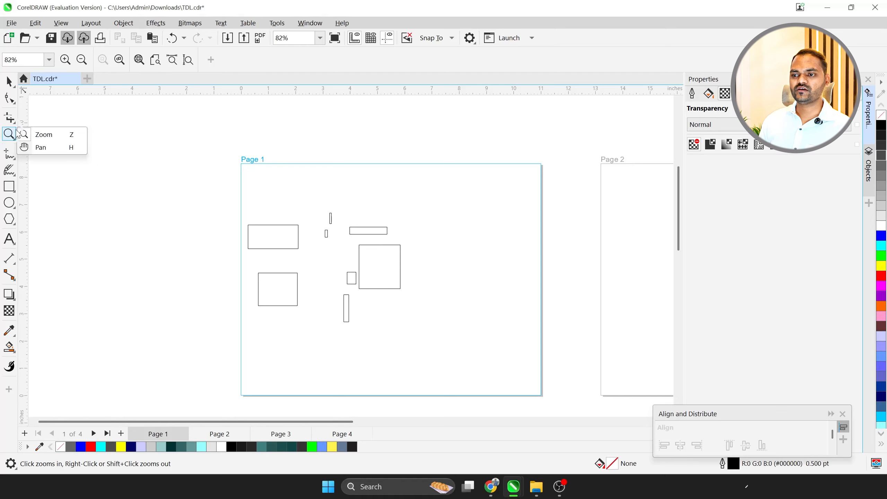
left_click(56, 150)
scroll(275, 247, "down", 1)
scroll(245, 241, "up", 4)
scroll(423, 300, "down", 2)
scroll(350, 280, "up", 3)
mouse_move(611, 235)
left_mouse_down()
mouse_move(188, 236)
mouse_move(214, 236)
left_mouse_up()
mouse_move(552, 234)
left_mouse_down()
mouse_move(223, 240)
mouse_move(461, 241)
left_mouse_up()
scroll(529, 259, "down", 10)
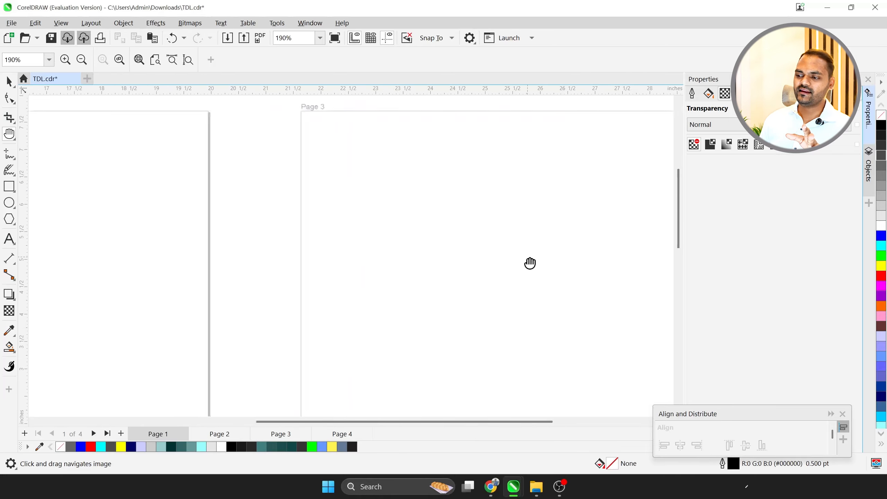
scroll(170, 261, "up", 10)
Pan from the rectangles on Page 1 past Page 2 to the following pages and zoom out over them
mouse_move(200, 263)
left_mouse_down()
mouse_move(279, 262)
mouse_move(277, 247)
left_mouse_up()
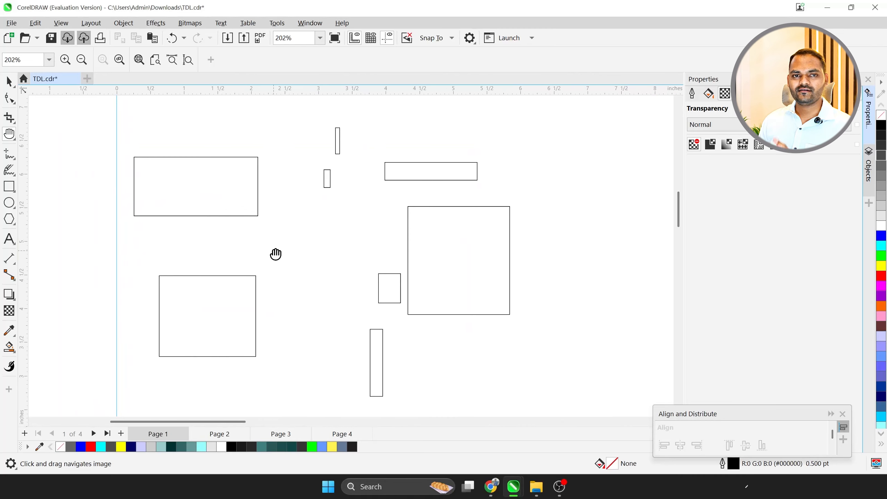
left_click_drag(534, 244, 169, 264)
left_click_drag(515, 266, 157, 266)
left_click_drag(558, 262, 169, 266)
left_click_drag(555, 260, 257, 262)
scroll(358, 263, "down", 8)
scroll(113, 269, "up", 10)
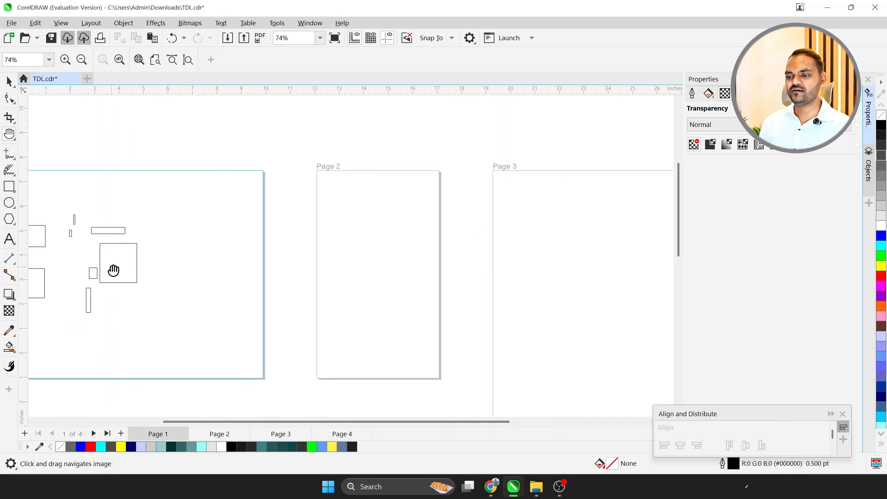
Pan around the rectangles on Page 1 at 336%, zoom out to 22%, and return to the Pick tool
scroll(84, 264, "up", 3)
left_click_drag(127, 257, 396, 329)
scroll(346, 275, "up", 1)
left_click_drag(162, 255, 281, 214)
left_click_drag(466, 361, 363, 314)
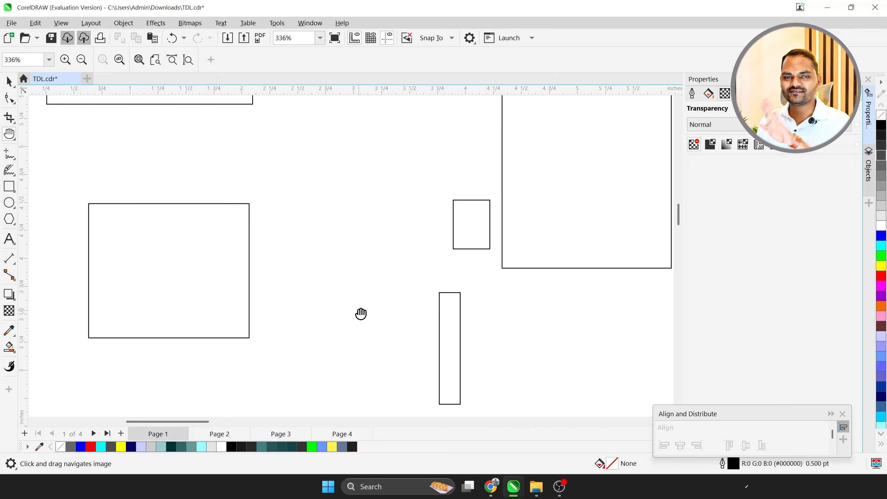
left_click_drag(328, 256, 334, 375)
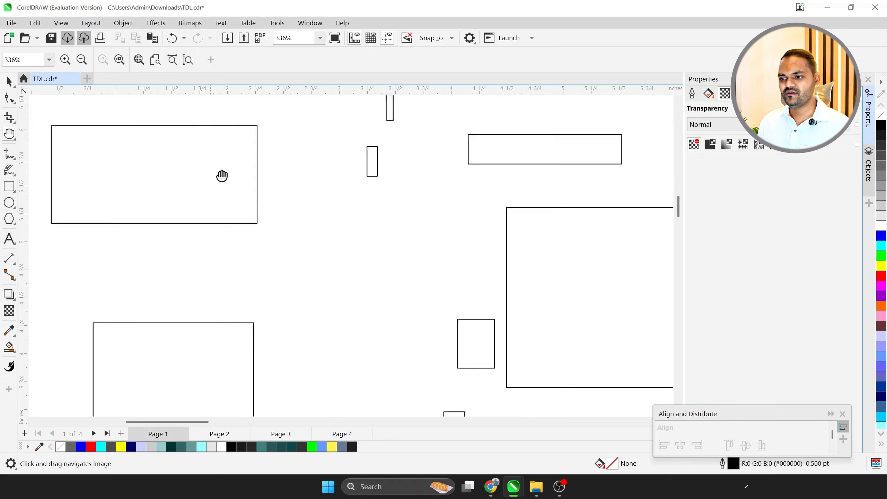
left_click_drag(221, 174, 351, 304)
left_click_drag(333, 244, 215, 190)
scroll(345, 240, "down", 8)
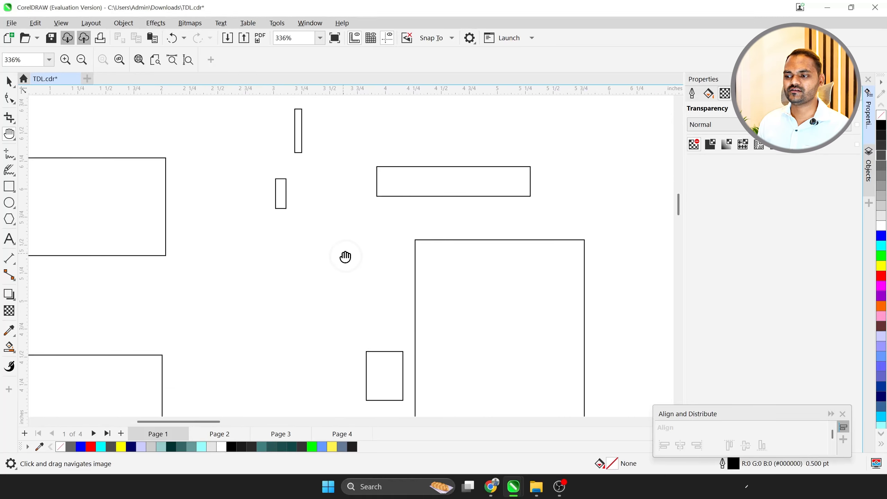
scroll(616, 227, "up", 2)
scroll(580, 231, "down", 3)
scroll(260, 244, "up", 3)
scroll(44, 188, "down", 4)
left_click(9, 81)
Switch to the lesson PDF in Chrome, clear the highlight on "Zoom & Pan", and return to CorelDRAW
key("alt+Tab")
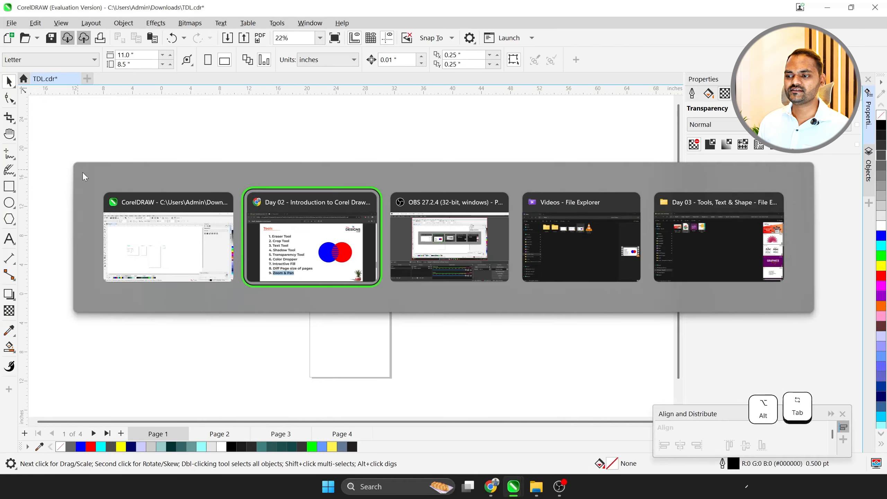
left_click(283, 417)
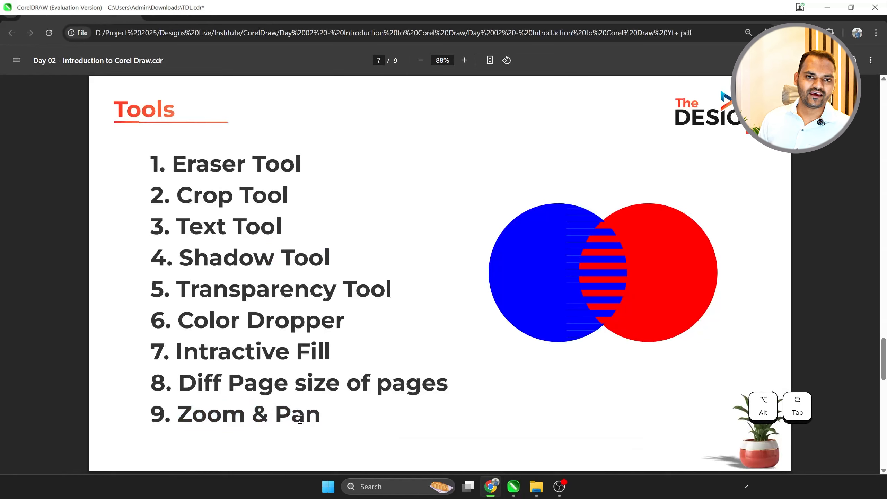
key("alt+Tab")
Zoom the view to the selected objects and fit the whole page in the window
scroll(146, 234, "up", 4)
left_click_drag(366, 319, 366, 319)
key("shift+F2")
key("shift+F4")
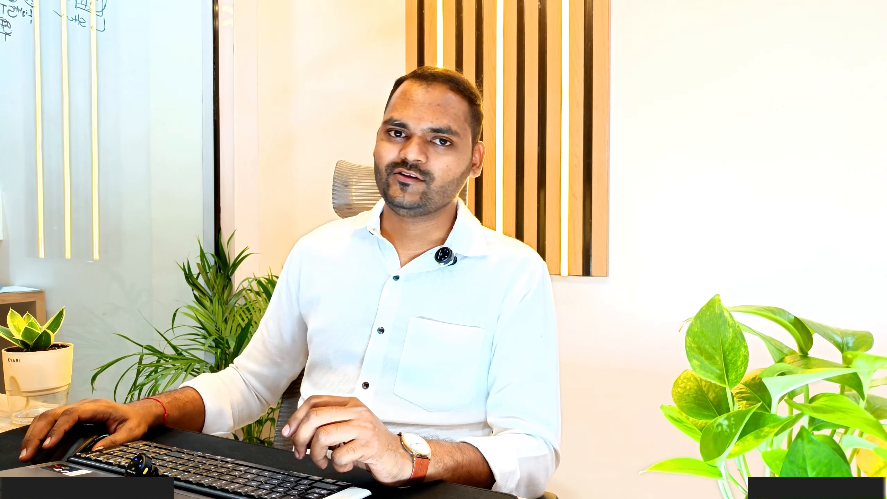